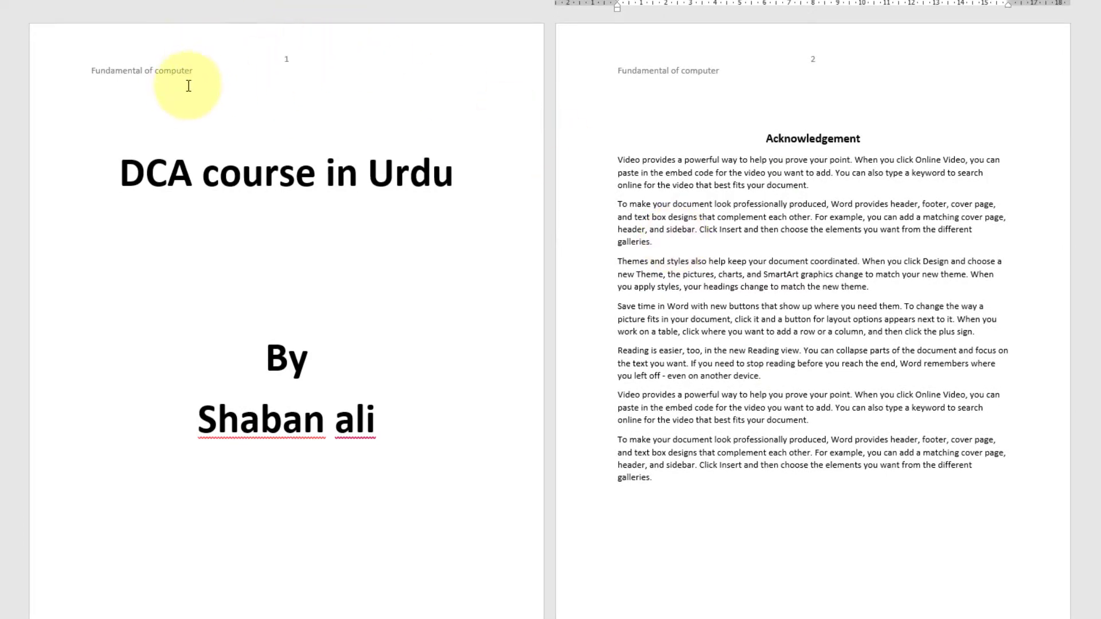
Delete the text "Fundamental of computer" from the page header, starting at the title page.
scroll(828, 81, "down", 10)
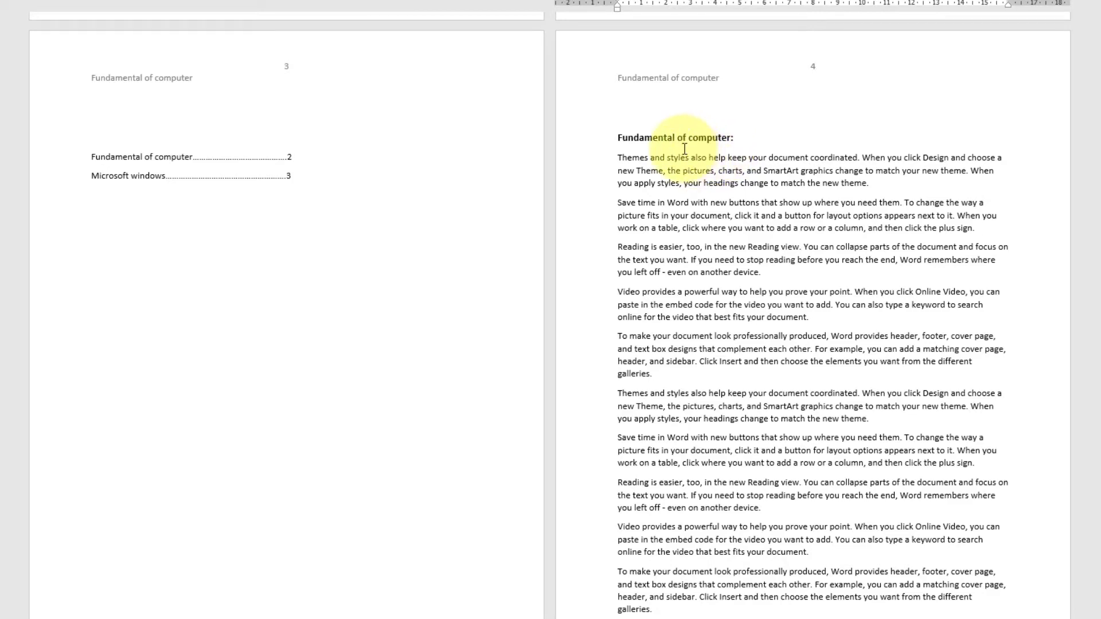
scroll(684, 149, "up", 15)
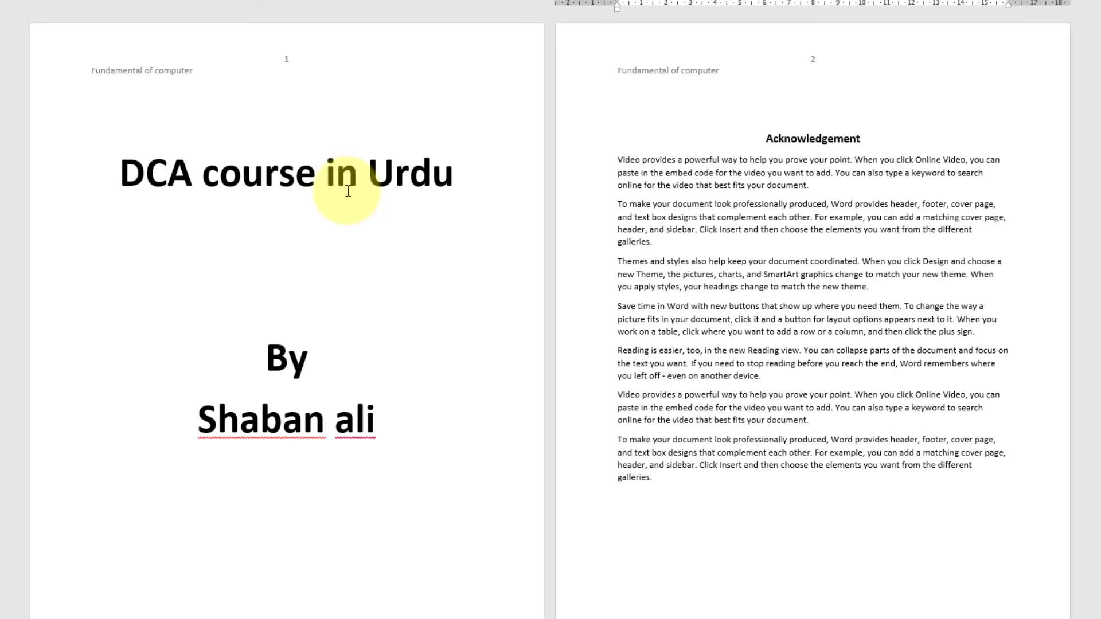
scroll(348, 191, "down", 6)
scroll(301, 436, "down", 3)
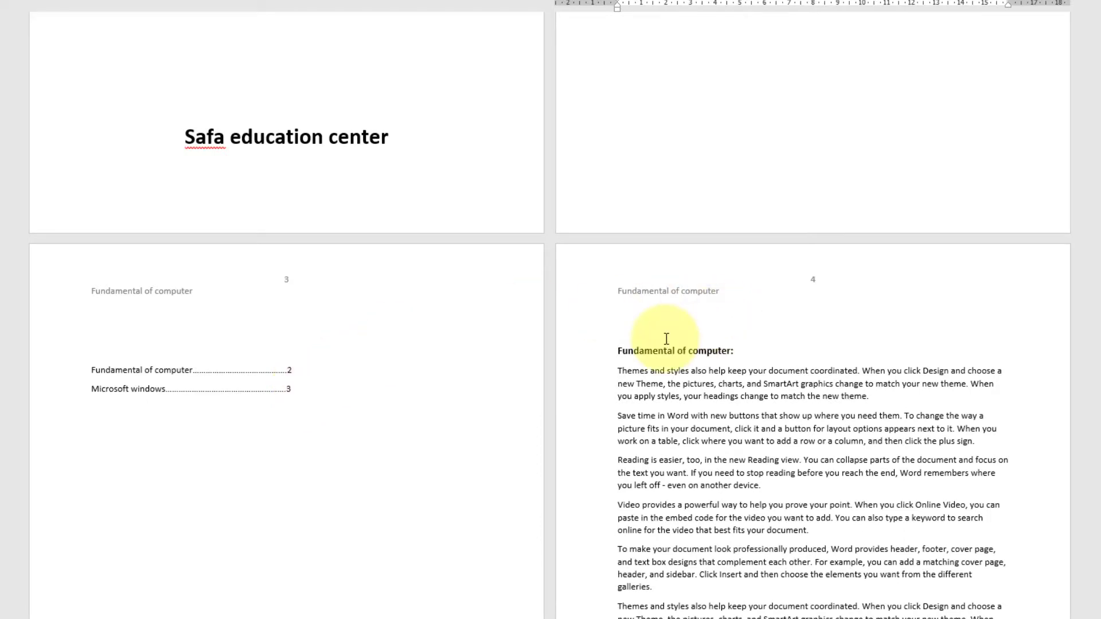
scroll(667, 338, "up", 10)
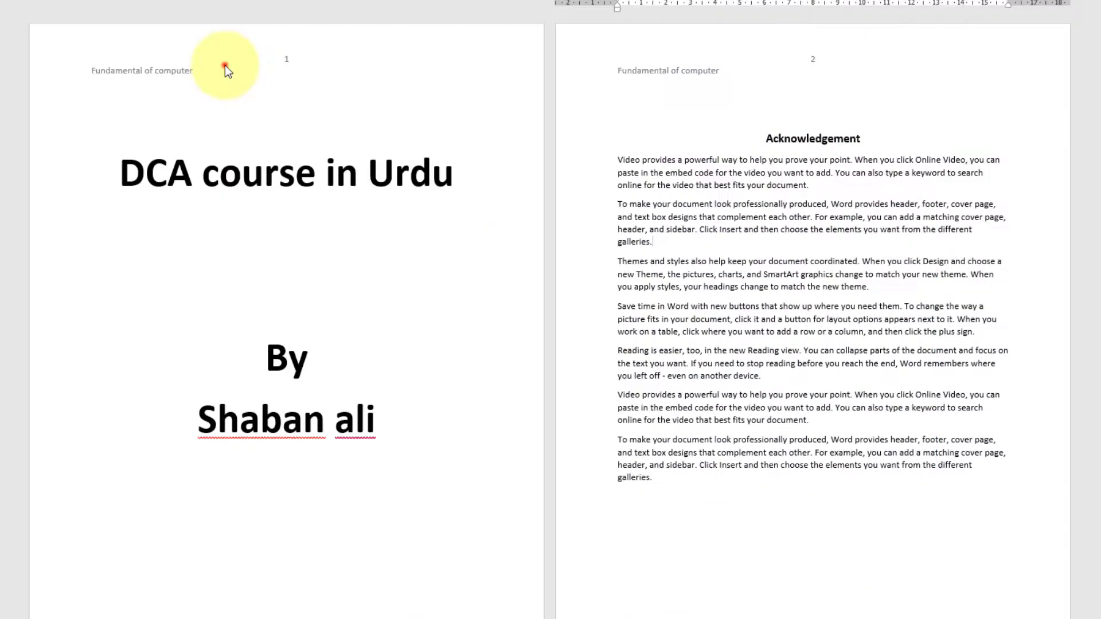
double_click(224, 66)
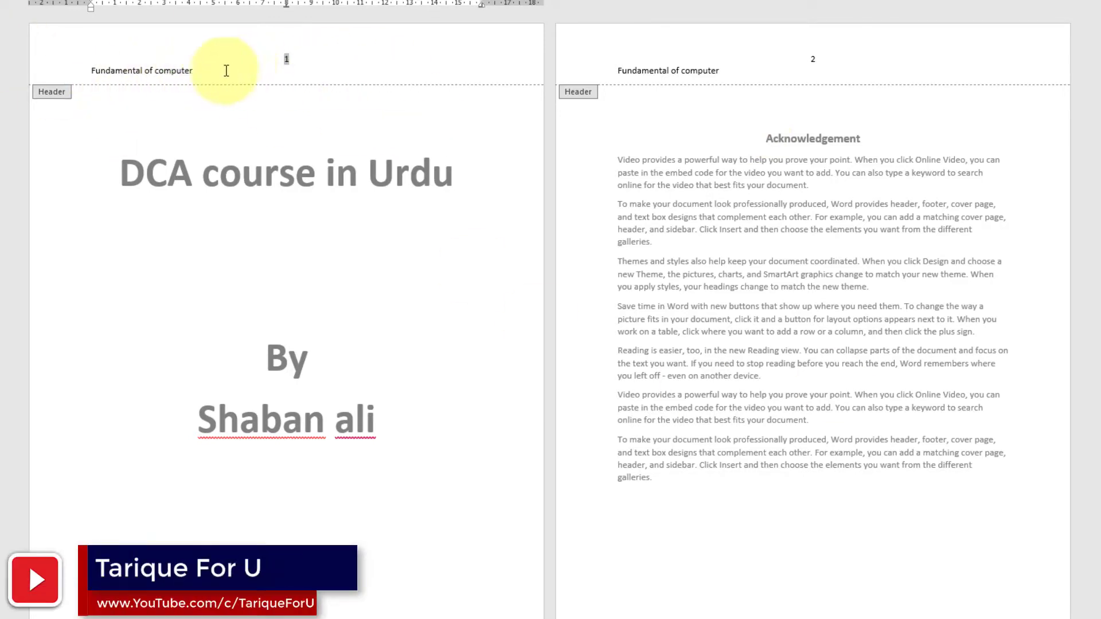
left_click_drag(199, 70, 90, 70)
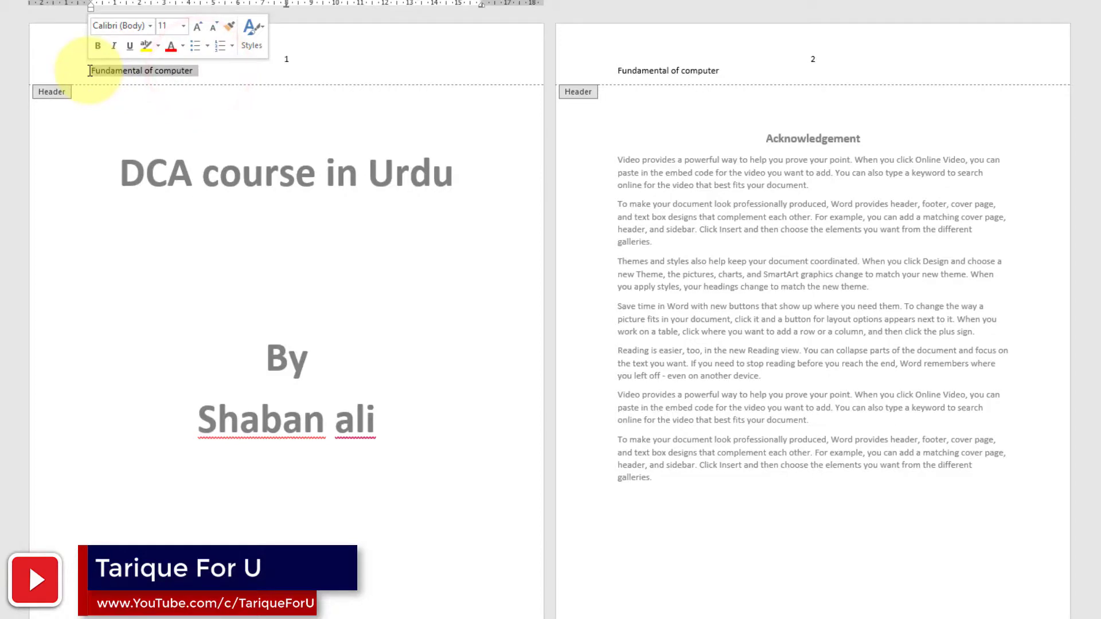
key("Delete")
Compare the headers of the first four pages, checking the header text and the page numbers.
scroll(467, 155, "down", 8)
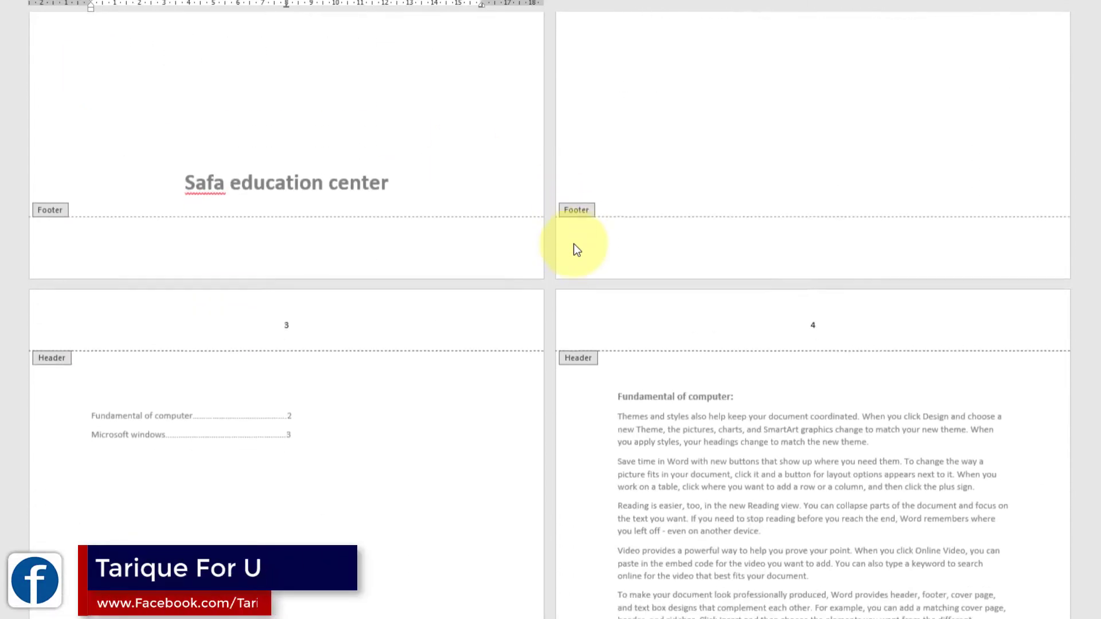
scroll(569, 244, "down", 3)
scroll(799, 180, "down", 4)
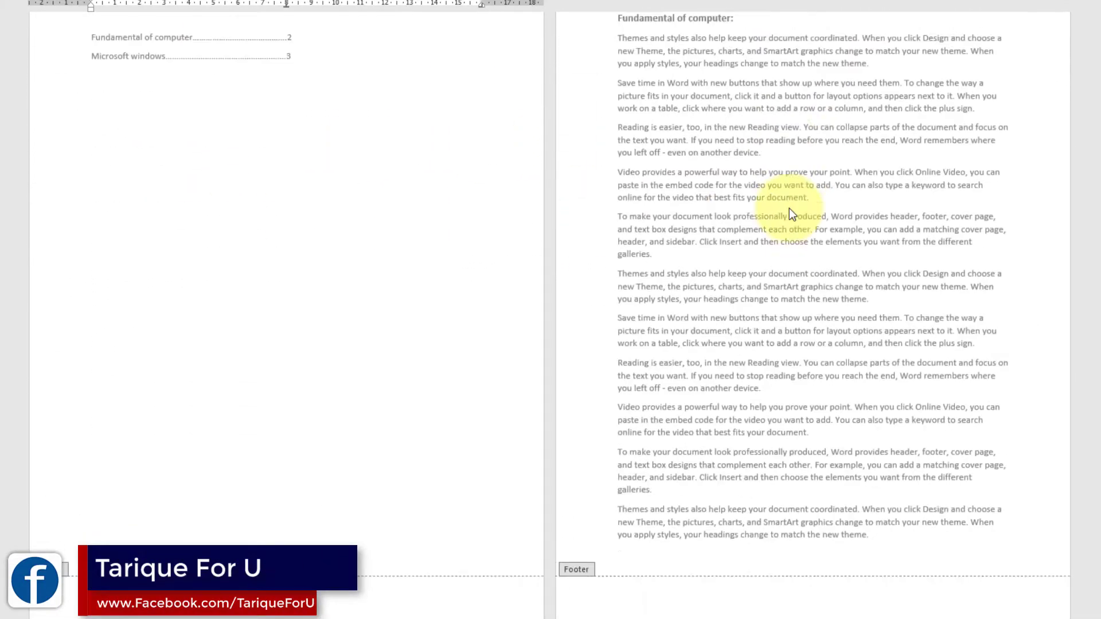
scroll(712, 270, "up", 8)
scroll(712, 270, "down", 8)
scroll(712, 269, "up", 4)
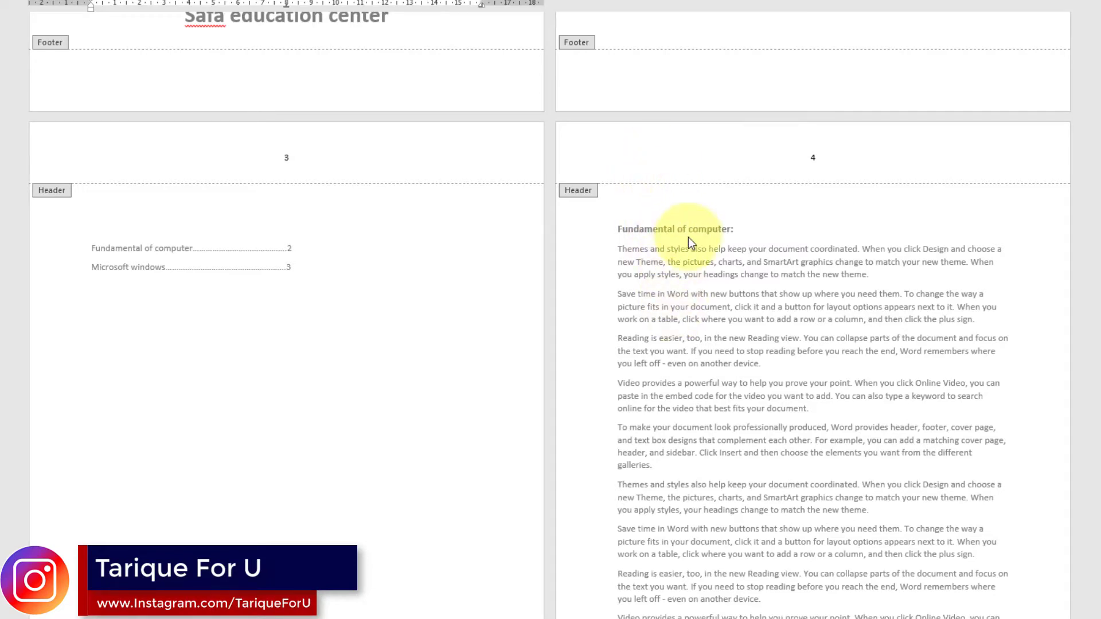
scroll(689, 236, "up", 15)
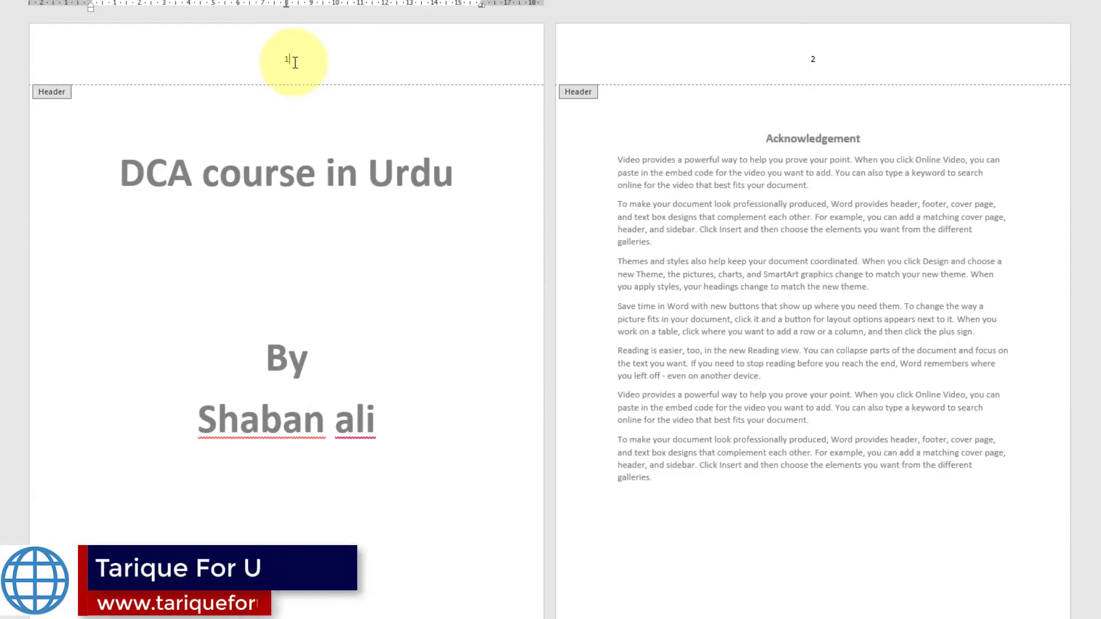
scroll(686, 300, "down", 15)
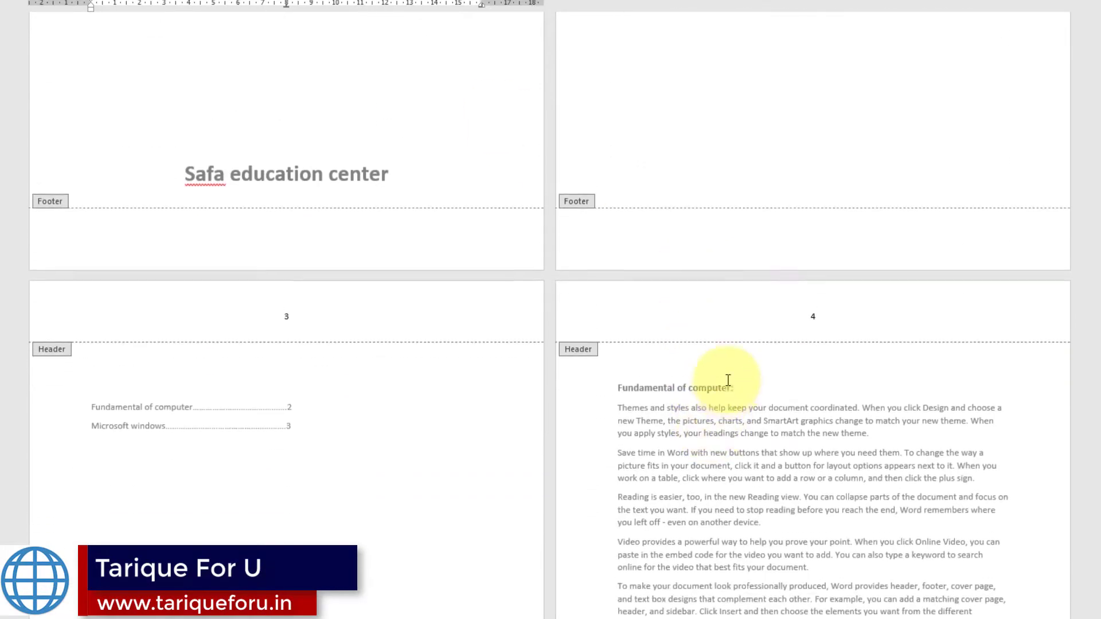
scroll(727, 379, "up", 15)
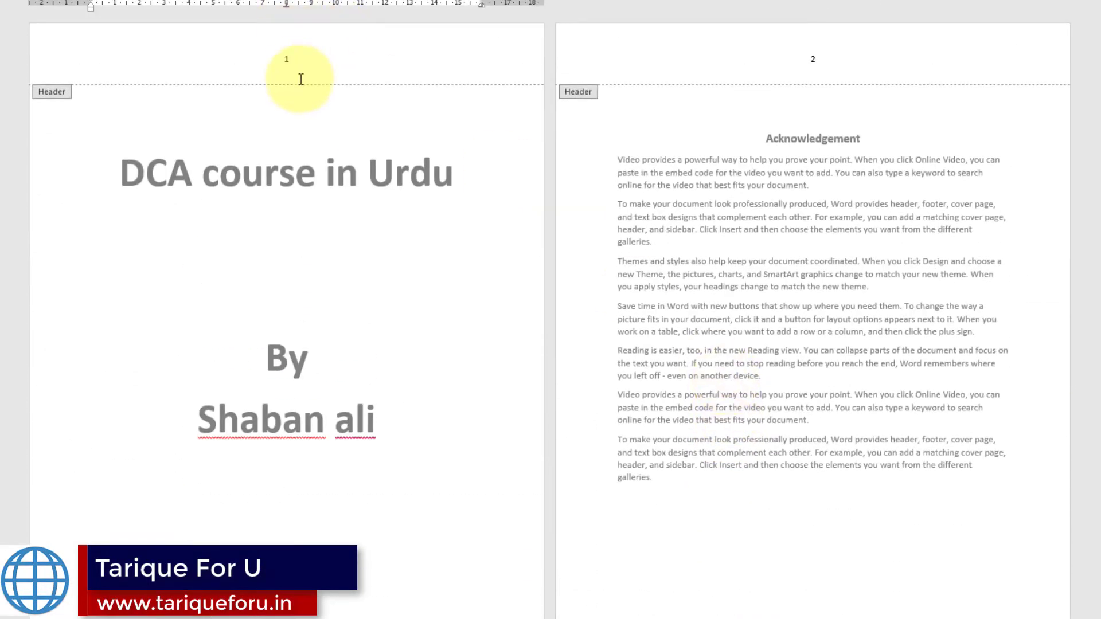
Replace the page number in the title page's header with the text "DCA" and check the headers of the following pages.
double_click(290, 59)
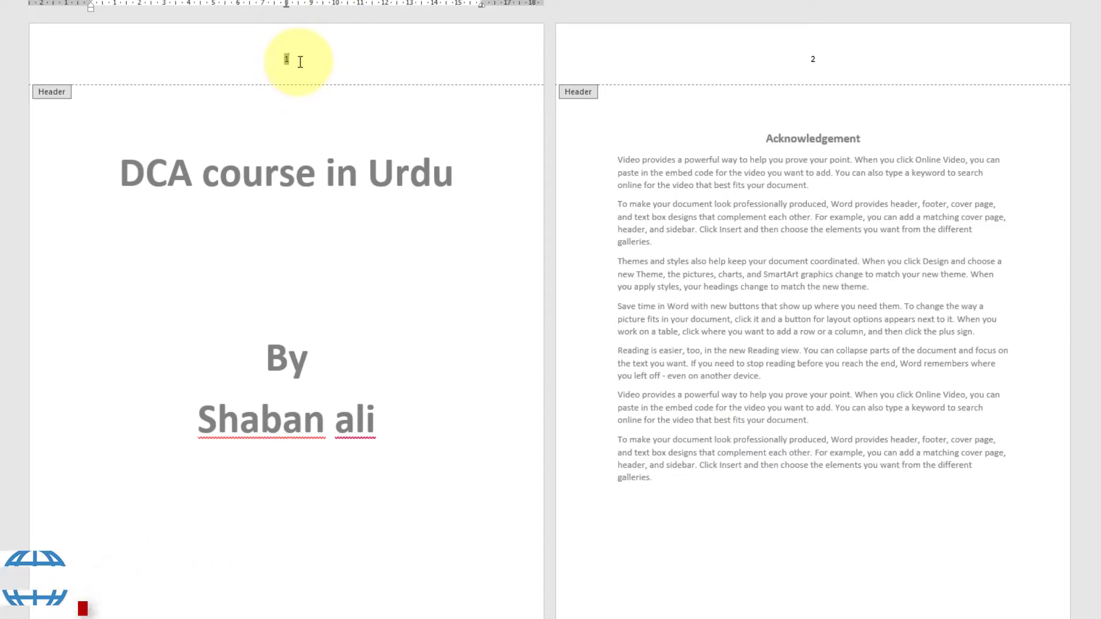
scroll(746, 281, "down", 10)
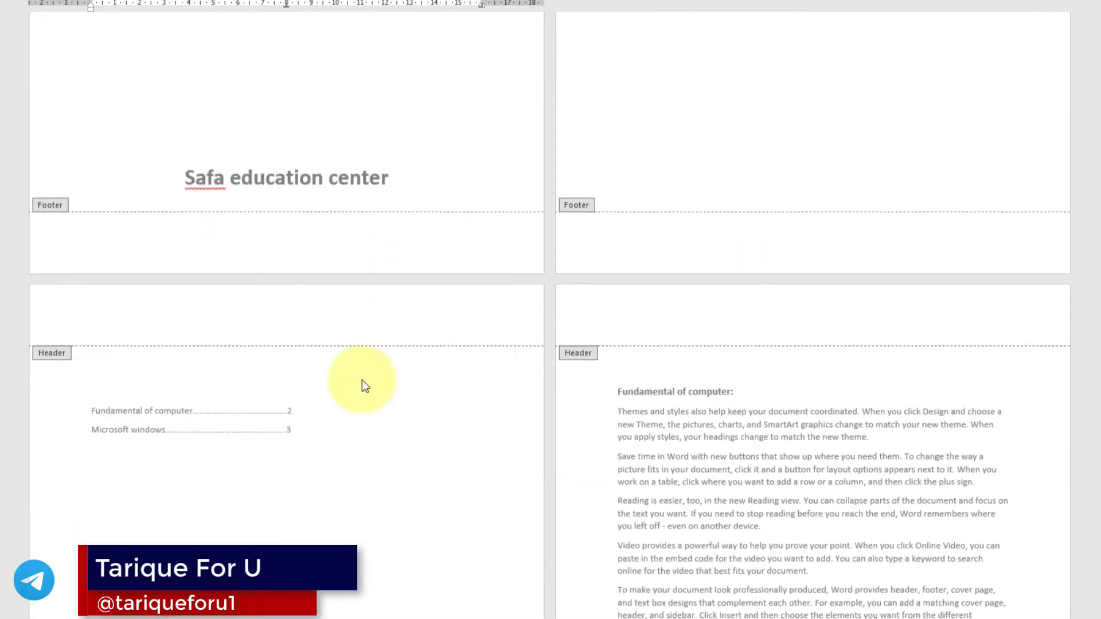
scroll(907, 352, "down", 5)
scroll(905, 355, "up", 9)
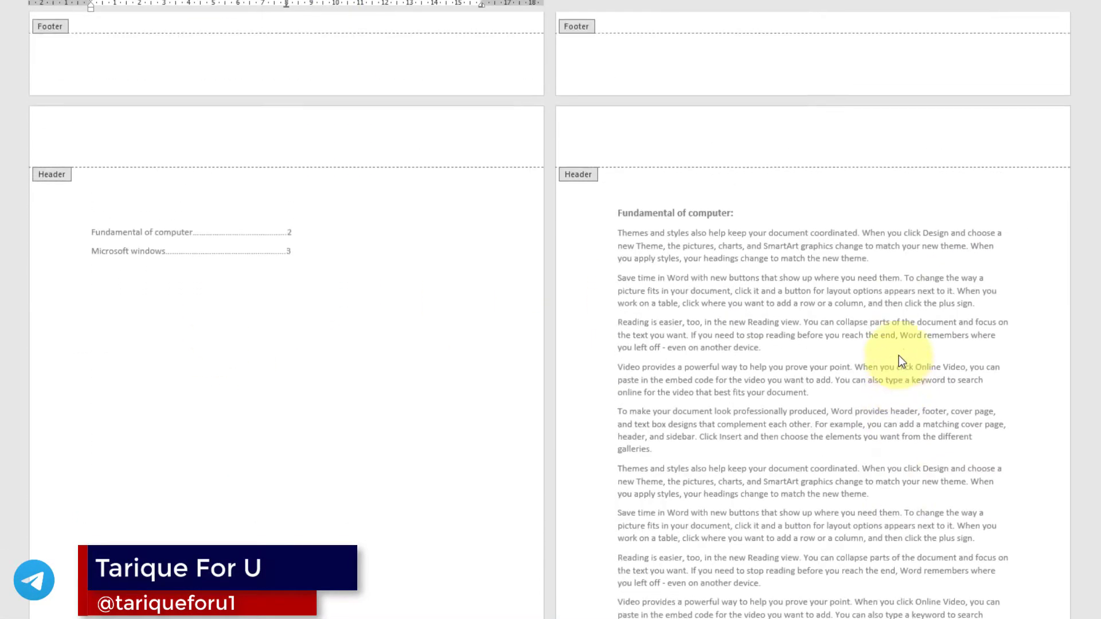
scroll(691, 287, "down", 4)
scroll(697, 326, "down", 1)
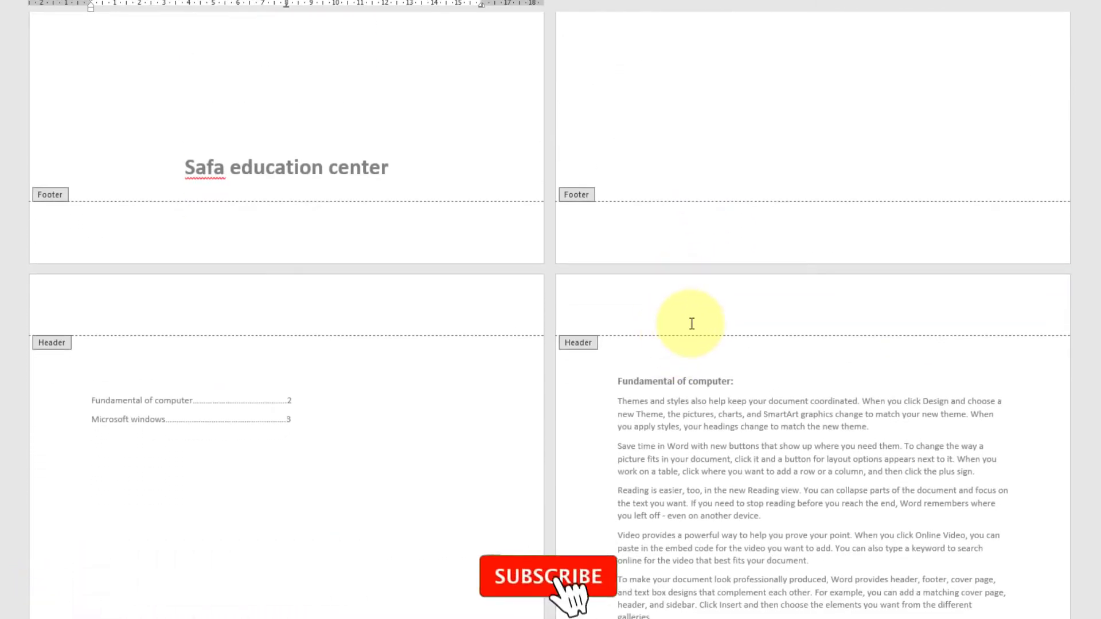
scroll(691, 323, "up", 10)
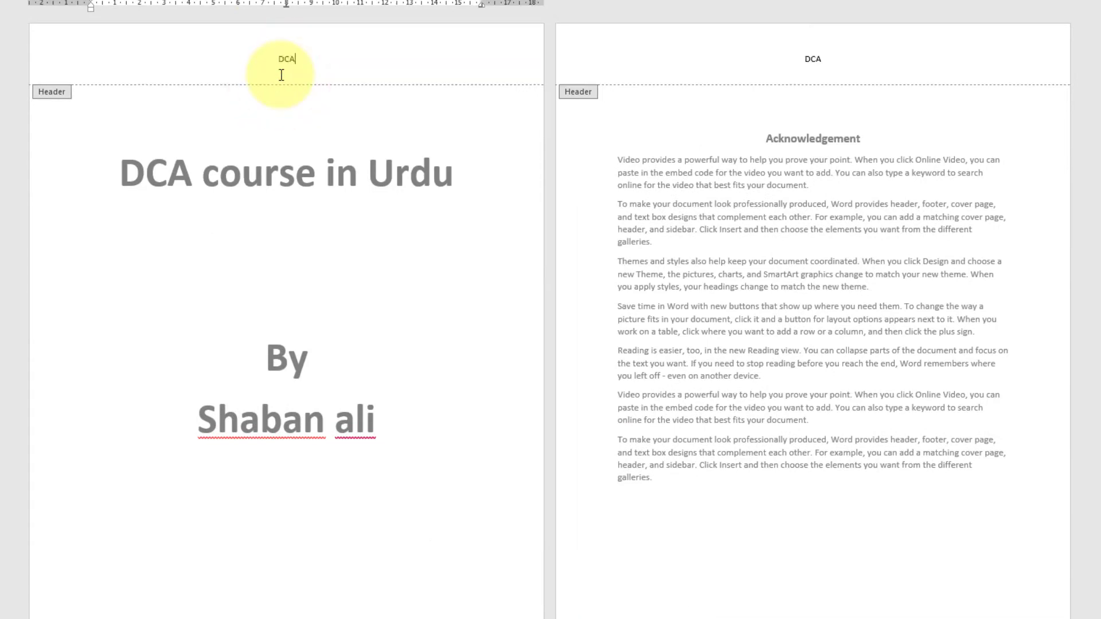
scroll(663, 234, "down", 8)
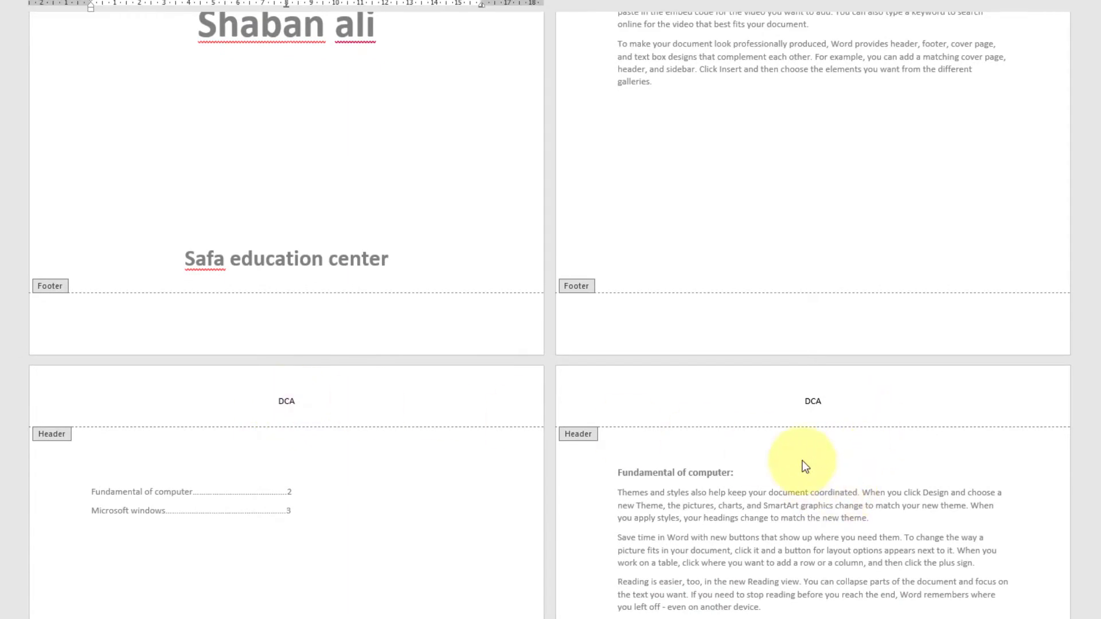
scroll(799, 459, "down", 2)
scroll(743, 425, "up", 9)
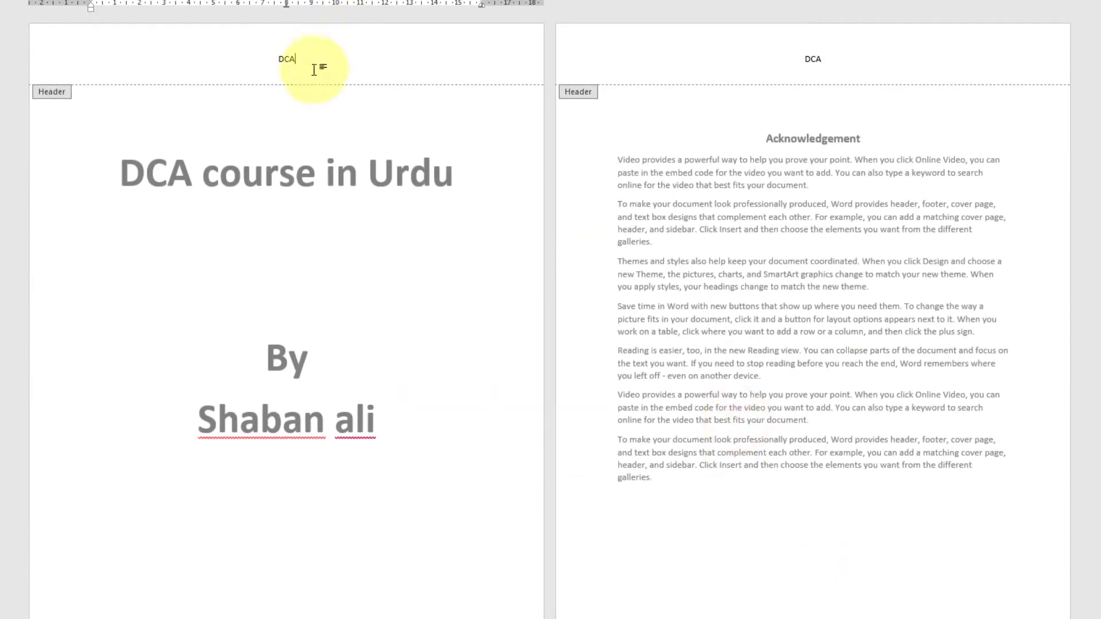
Replace the header text "DCA" with a left-aligned page number at the top of the page.
double_click(295, 61)
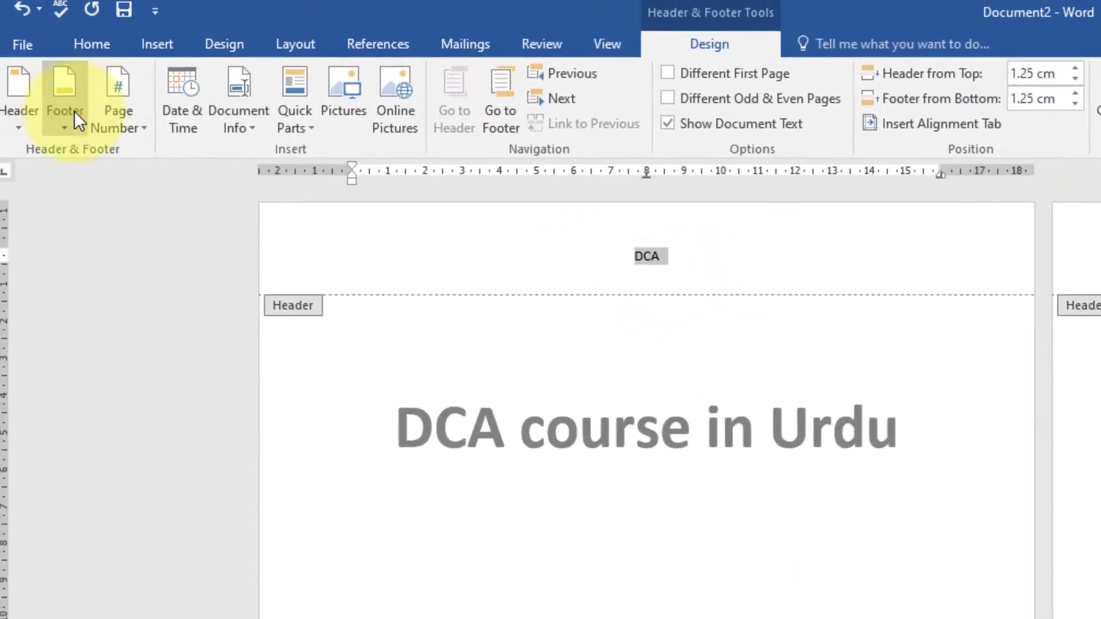
left_click(147, 136)
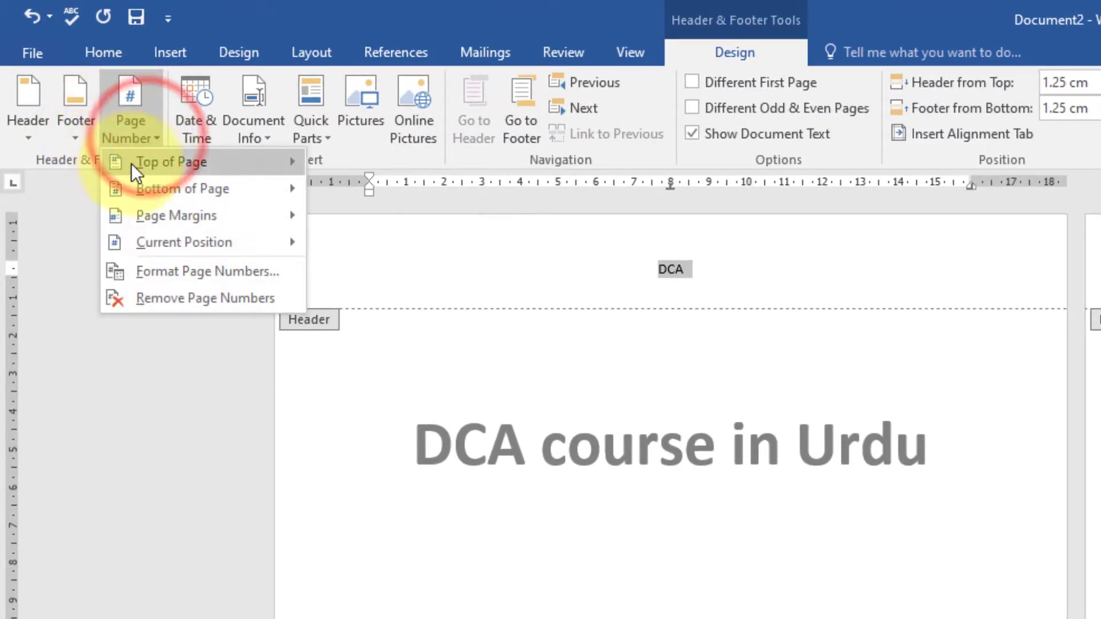
left_click(155, 165)
left_click(381, 250)
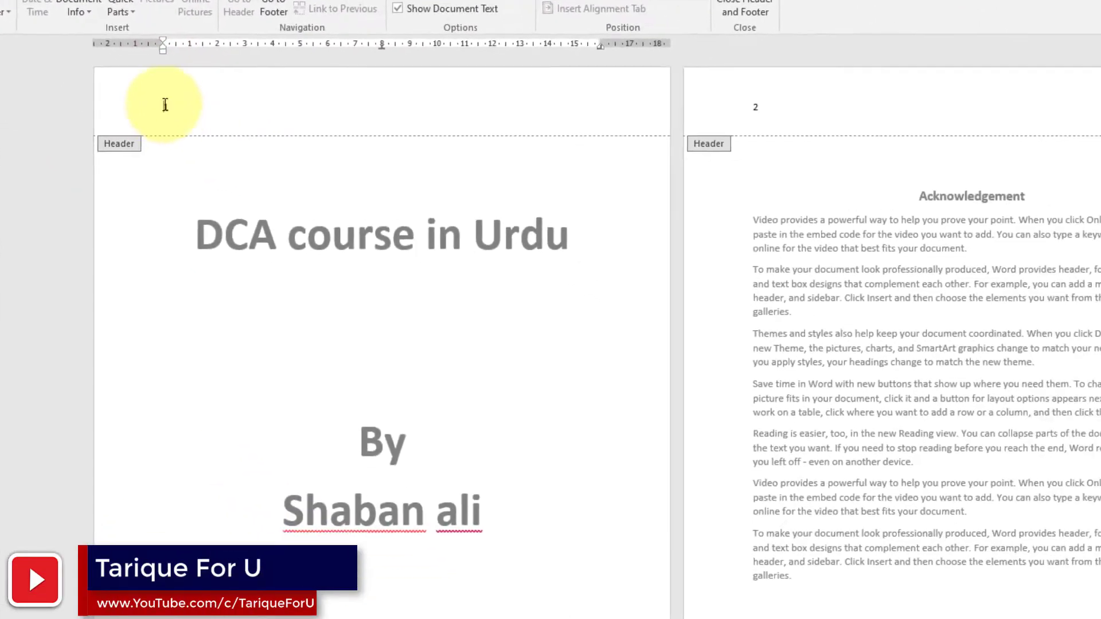
scroll(745, 150, "down", 15)
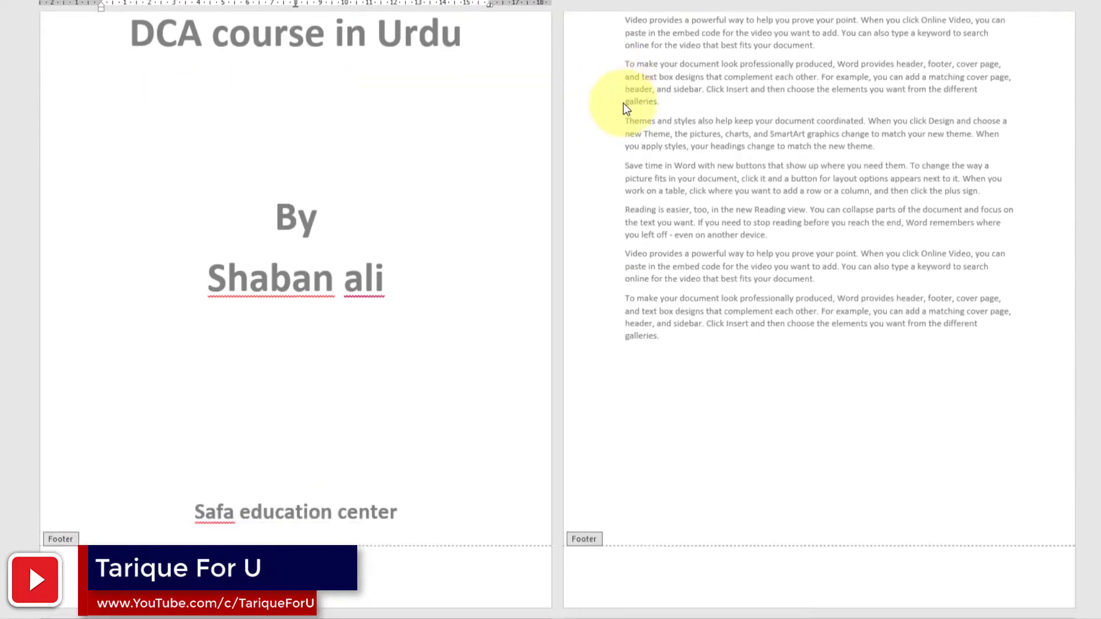
scroll(624, 208, "up", 15)
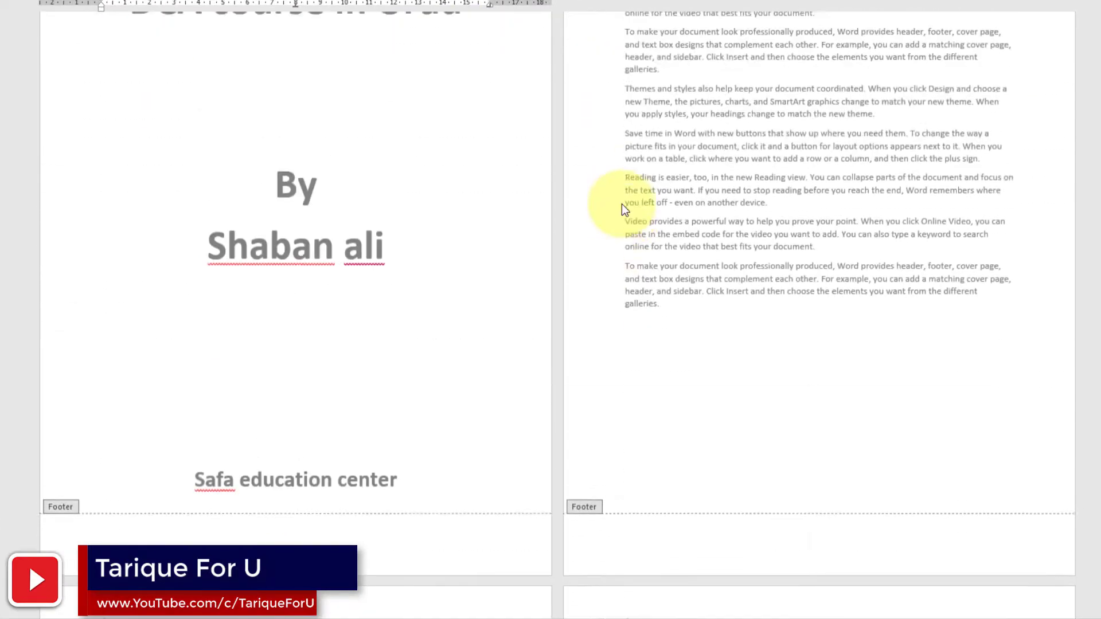
Delete the page number from the header and return to the body of the document.
left_click(140, 58)
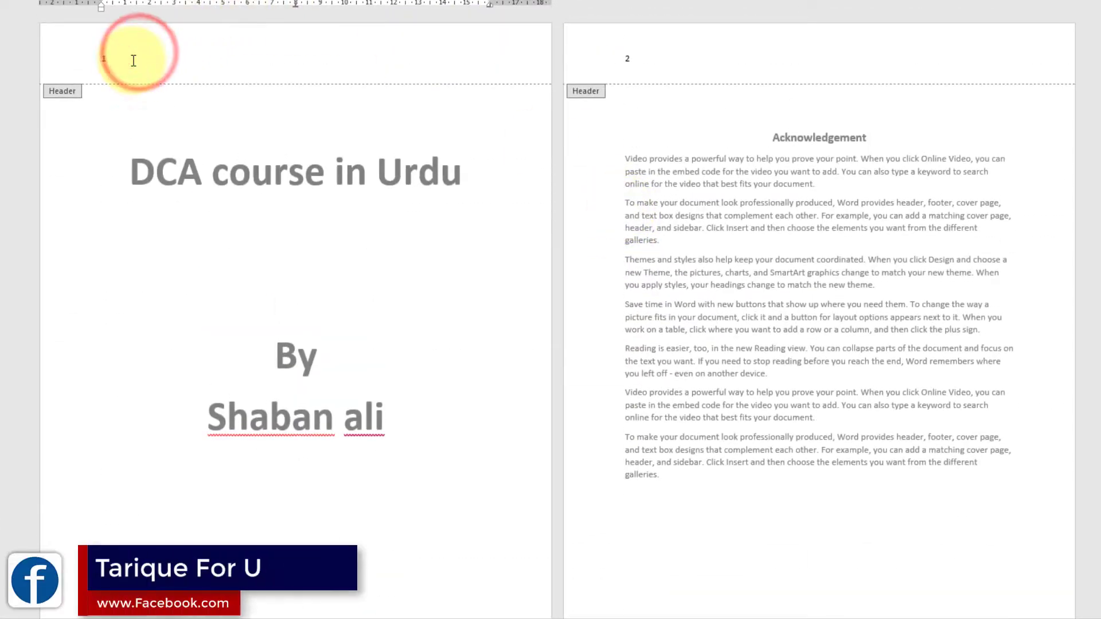
scroll(666, 109, "down", 12)
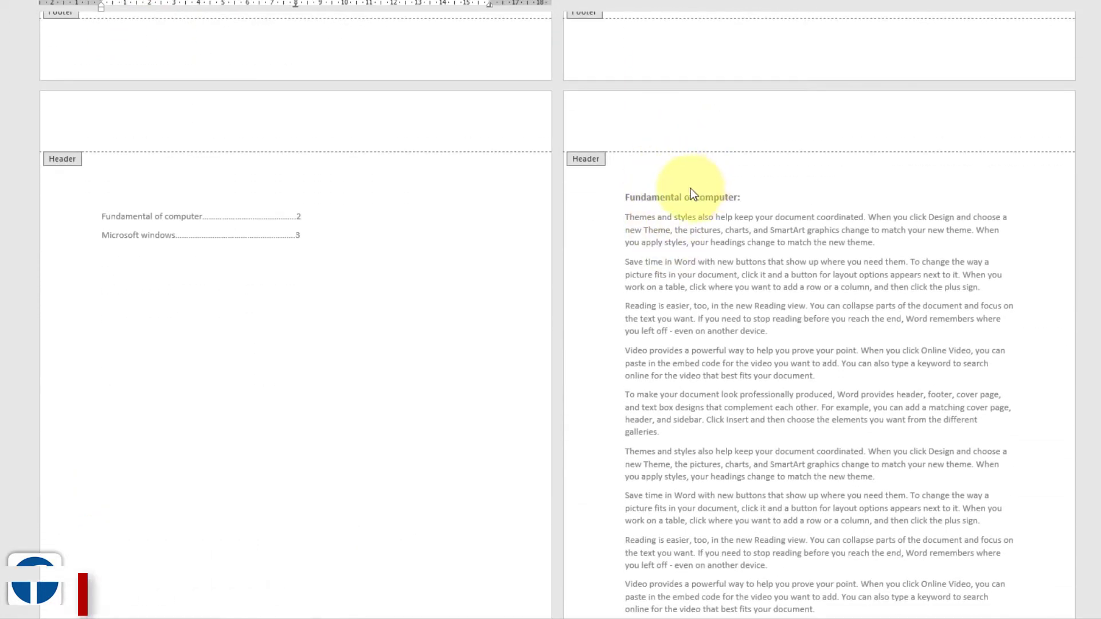
scroll(688, 188, "up", 2)
scroll(689, 188, "up", 8)
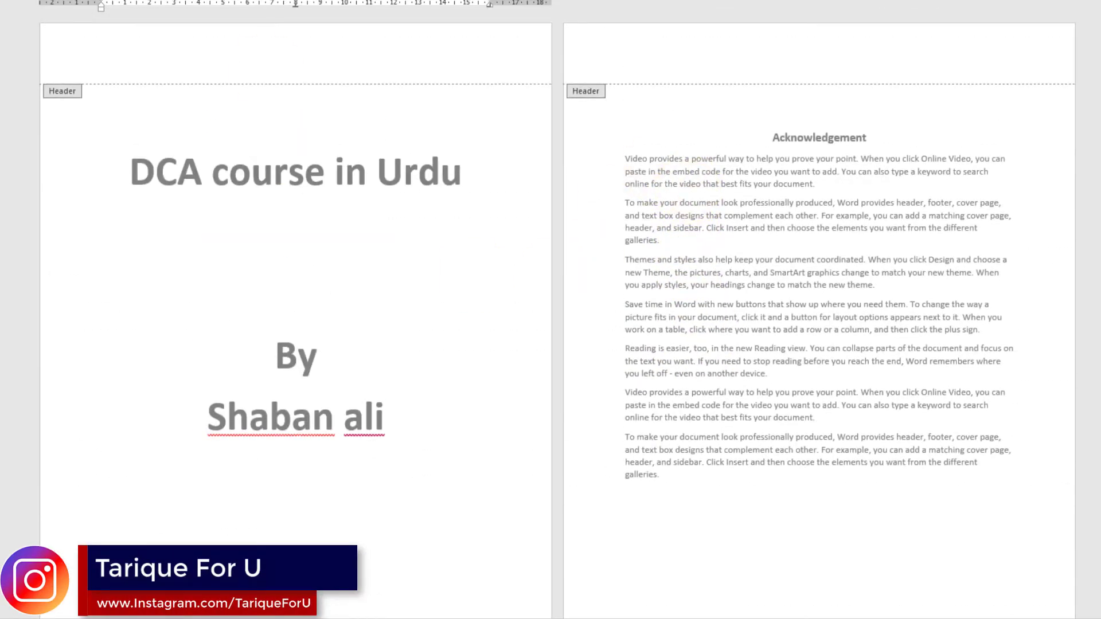
scroll(689, 188, "up", 3)
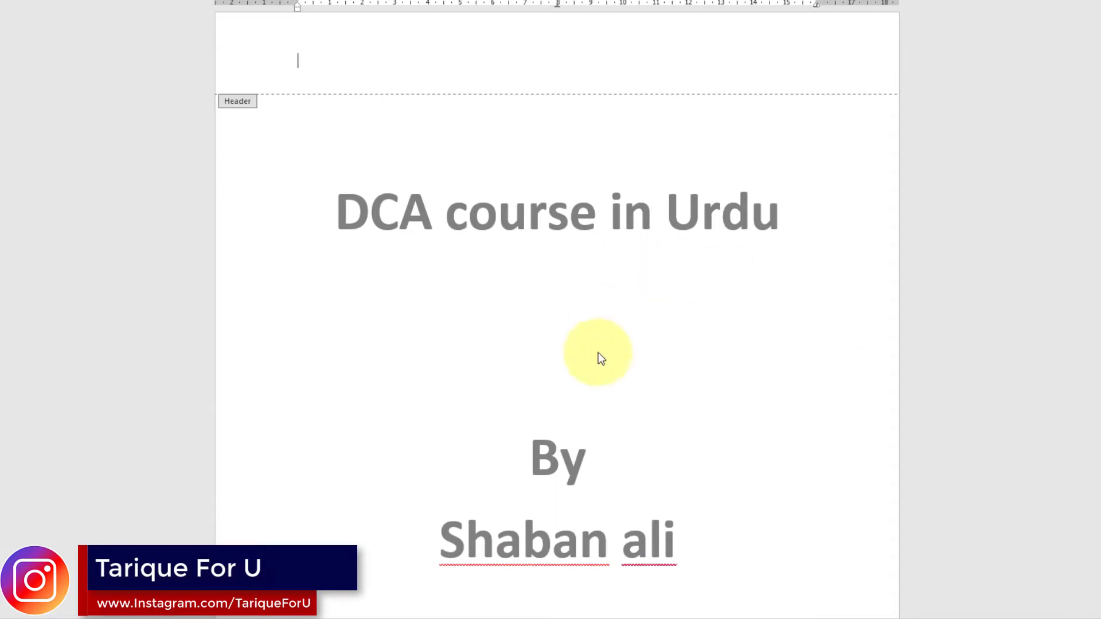
scroll(601, 353, "up", 1)
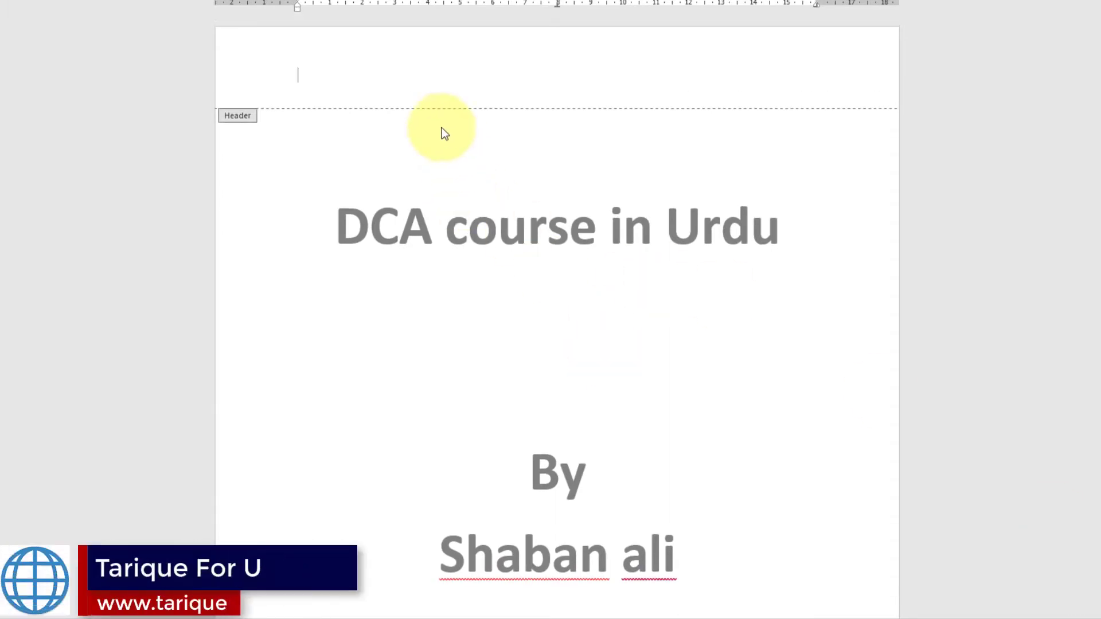
double_click(455, 278)
Remove the page break between the contents list and the "Fundamental of computer:" heading.
scroll(418, 300, "down", 10)
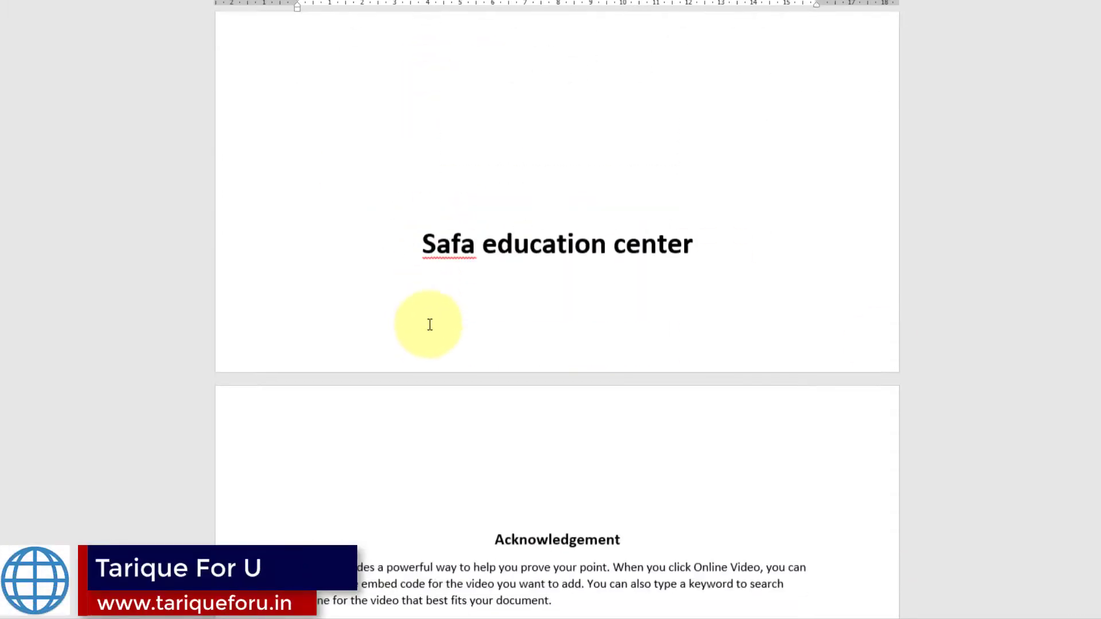
scroll(430, 324, "down", 8)
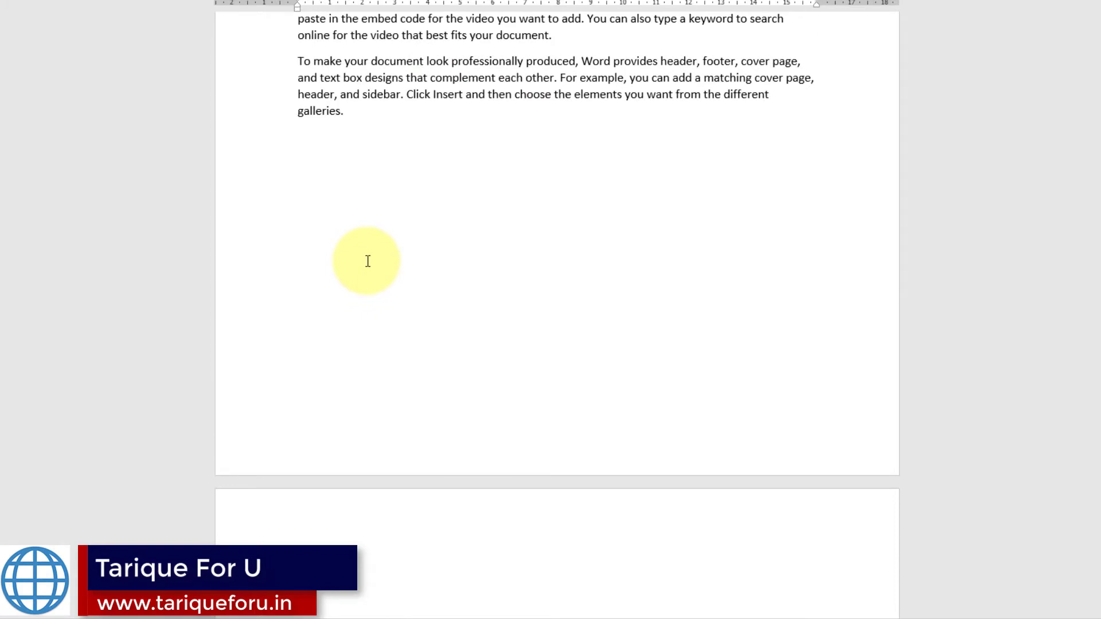
scroll(367, 260, "down", 8)
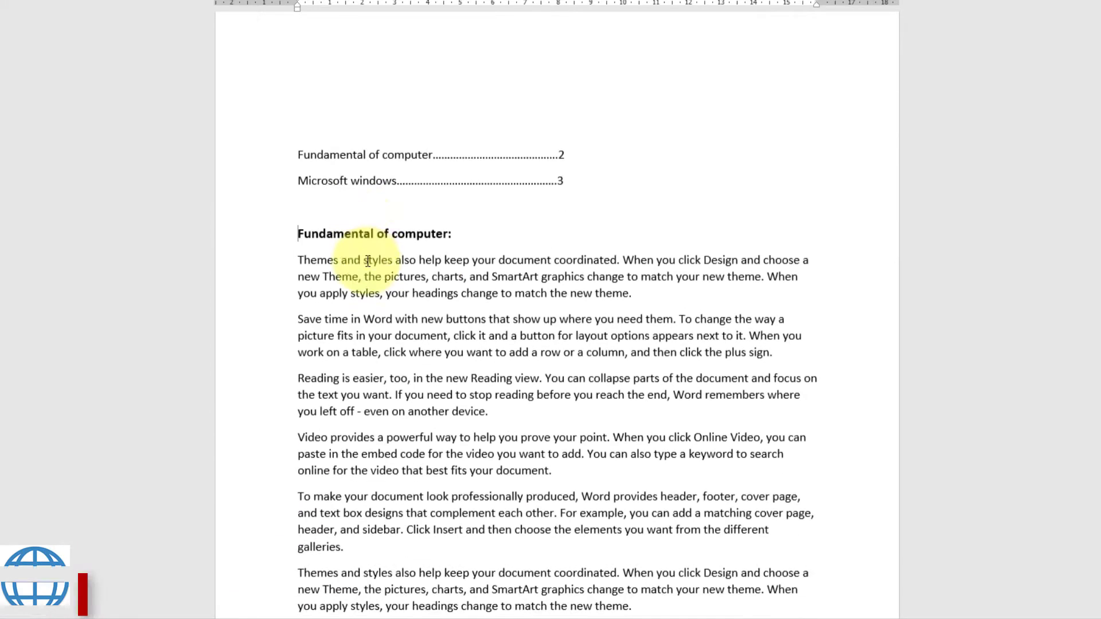
Insert a Next Page section break directly before the "Fundamental of computer:" heading and check the resulting page split.
left_click(299, 202)
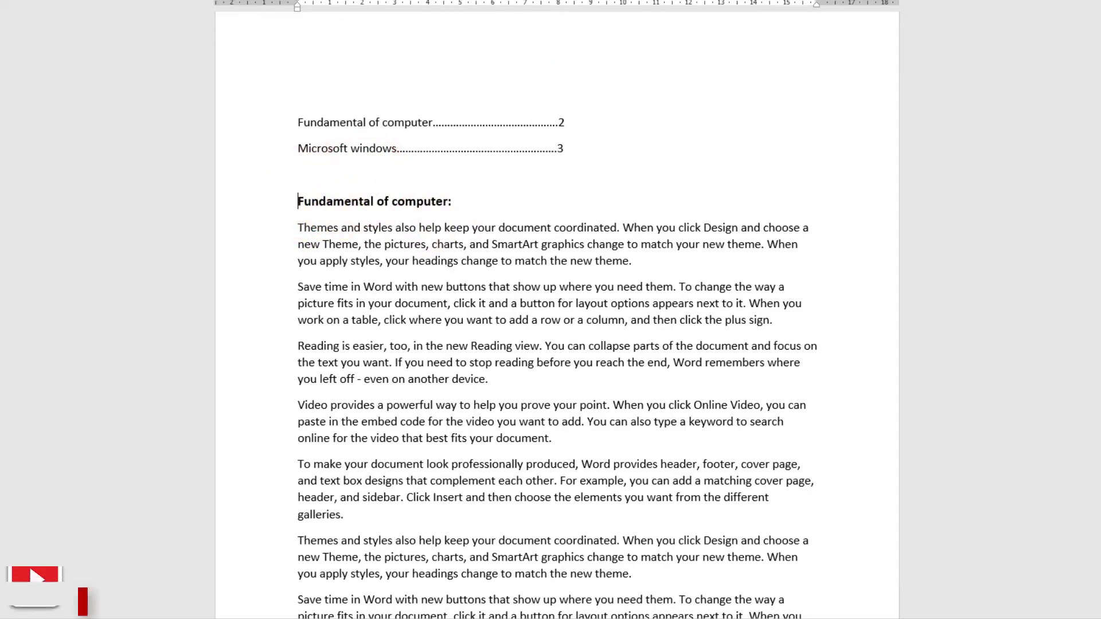
scroll(310, 312, "up", 2)
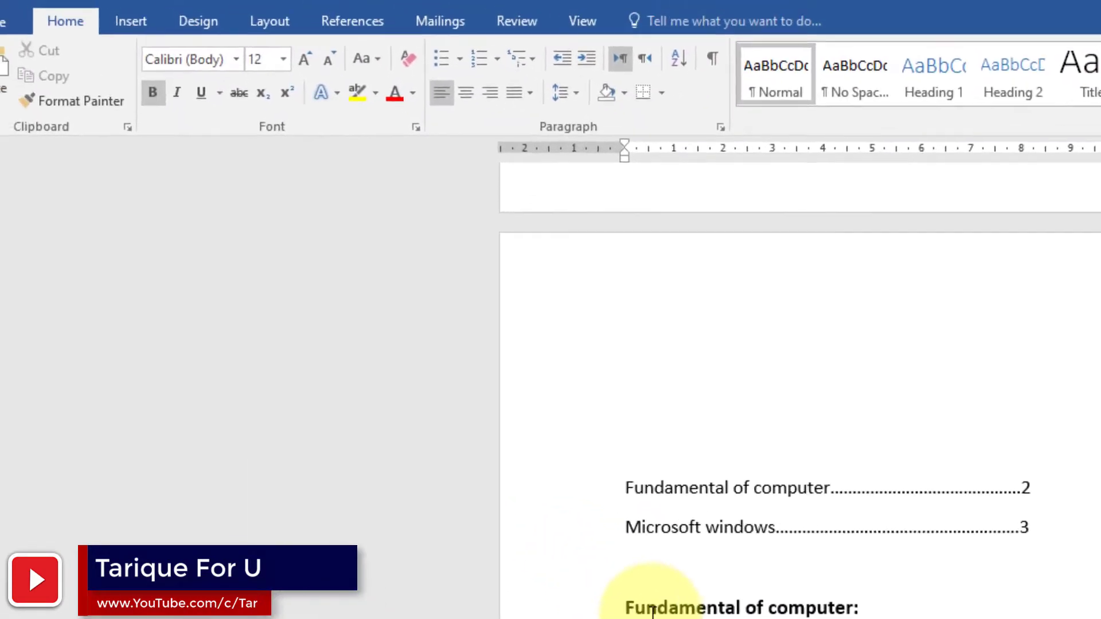
left_click(269, 21)
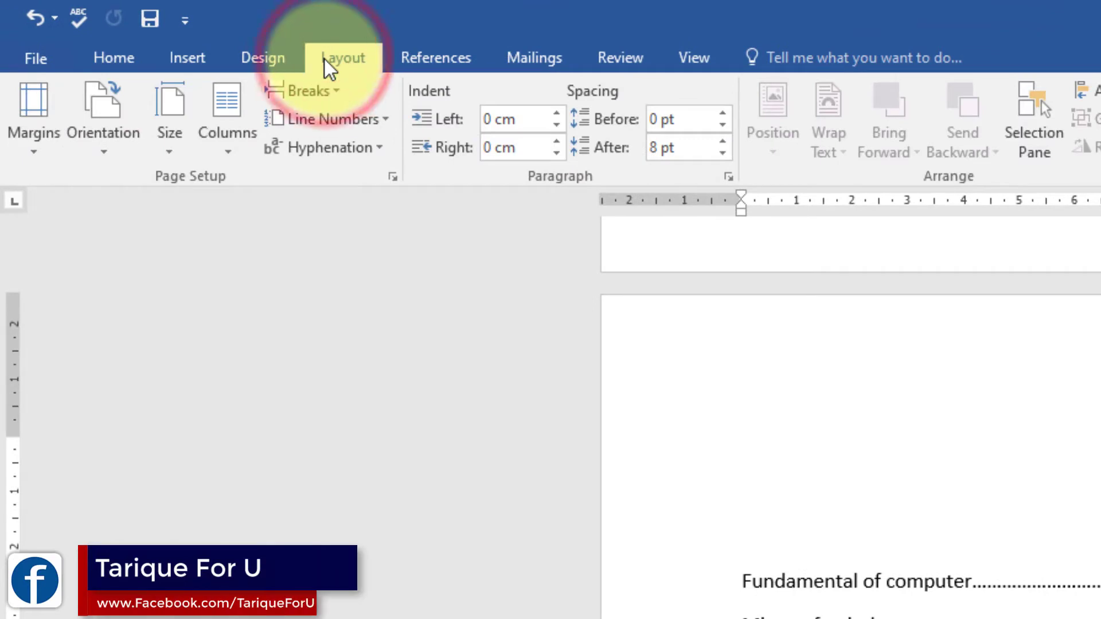
left_click(338, 91)
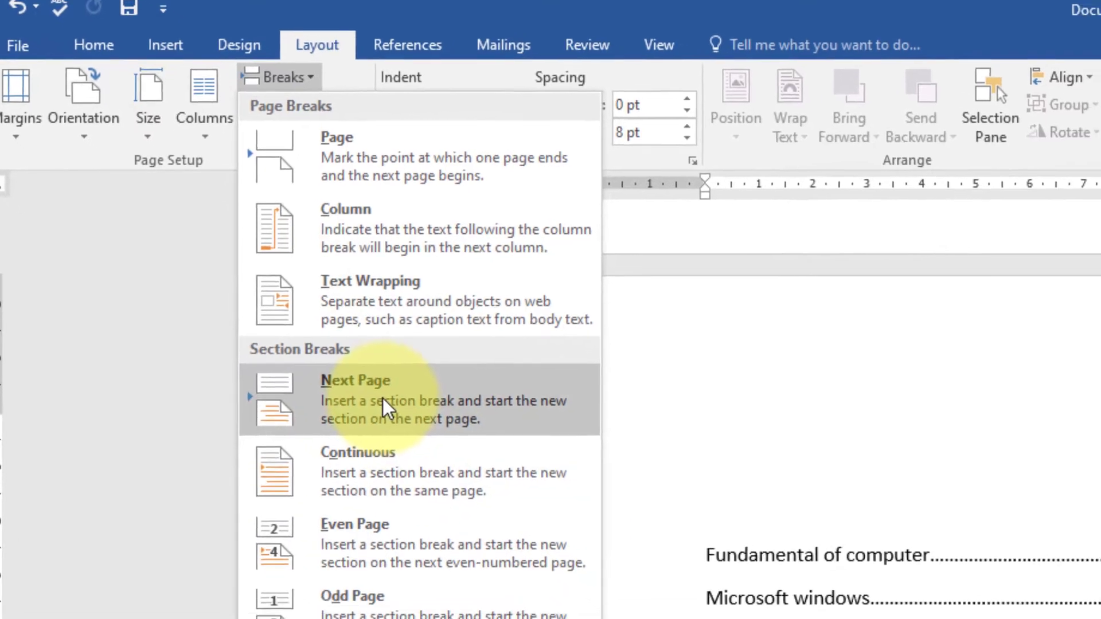
left_click(421, 437)
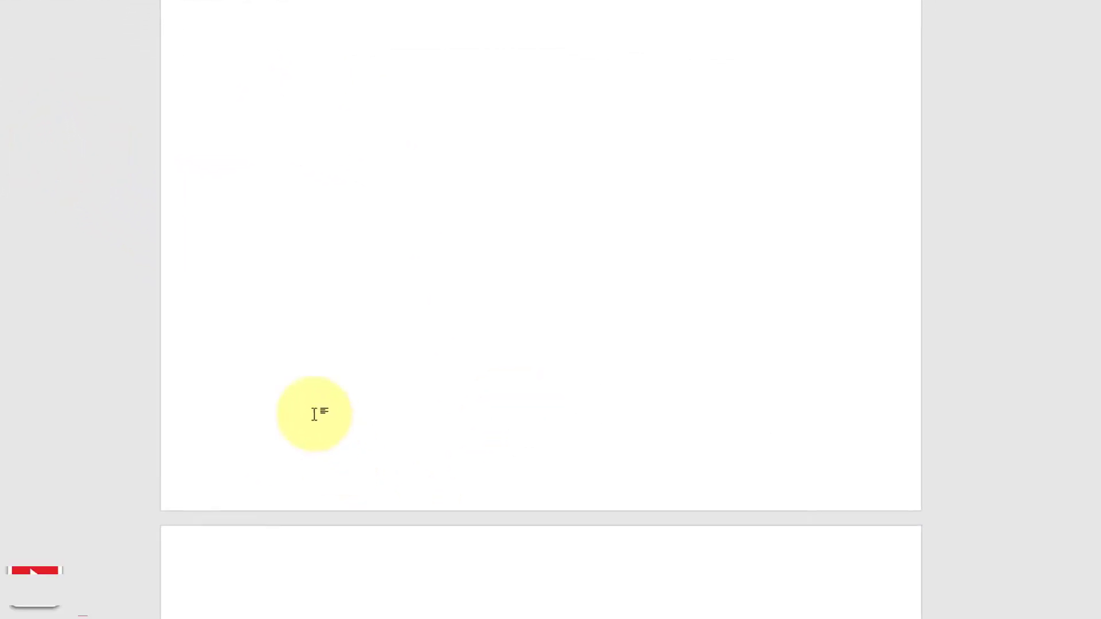
scroll(247, 264, "up", 1)
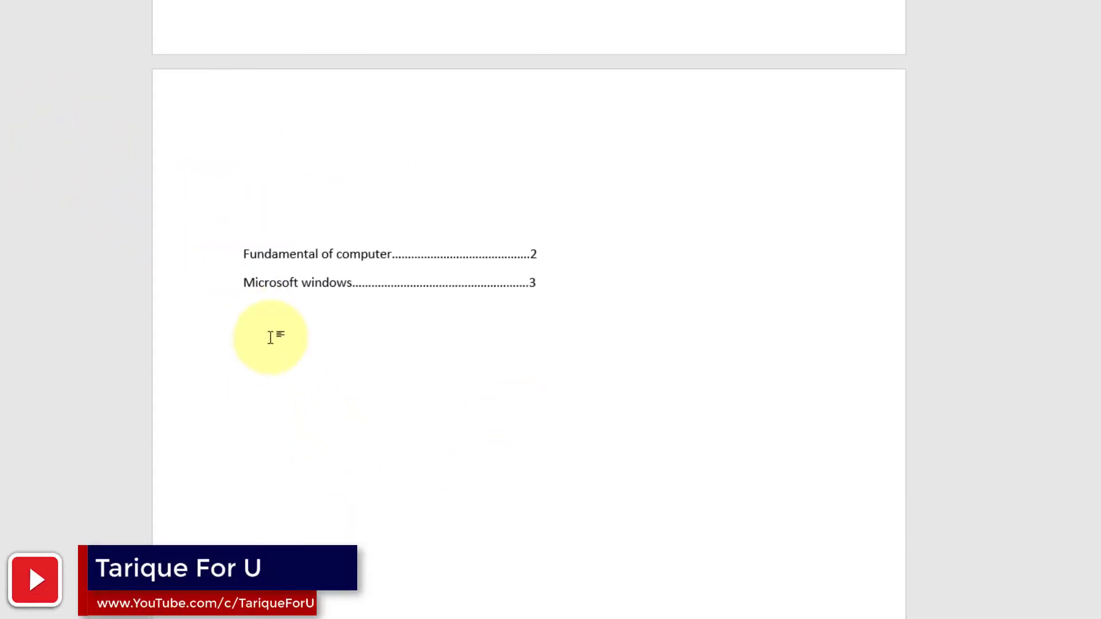
scroll(270, 337, "down", 15)
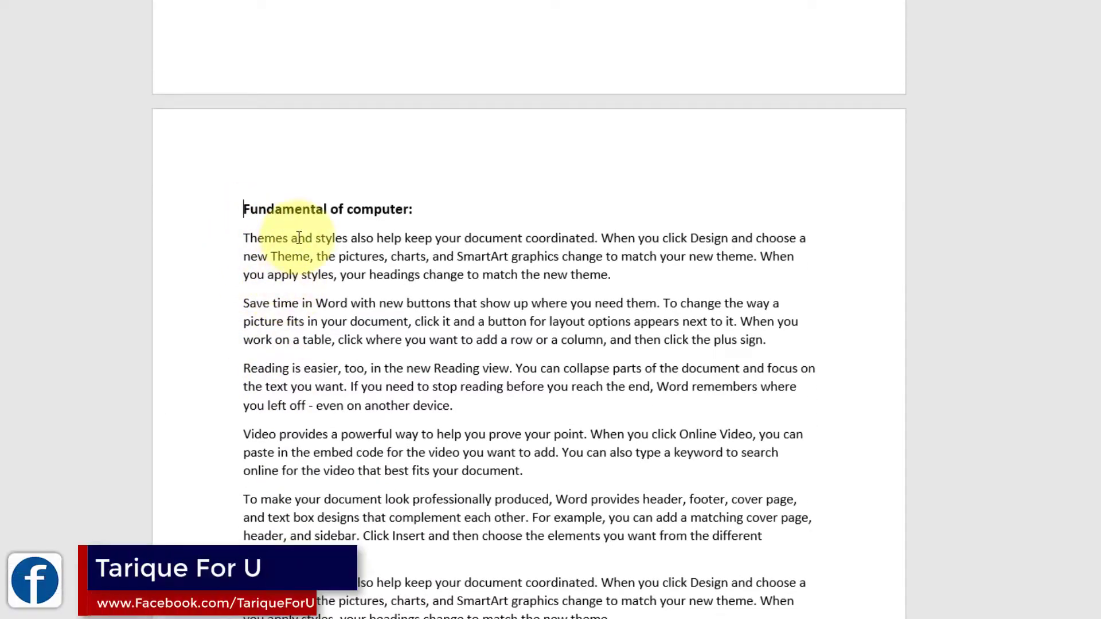
scroll(298, 238, "up", 3)
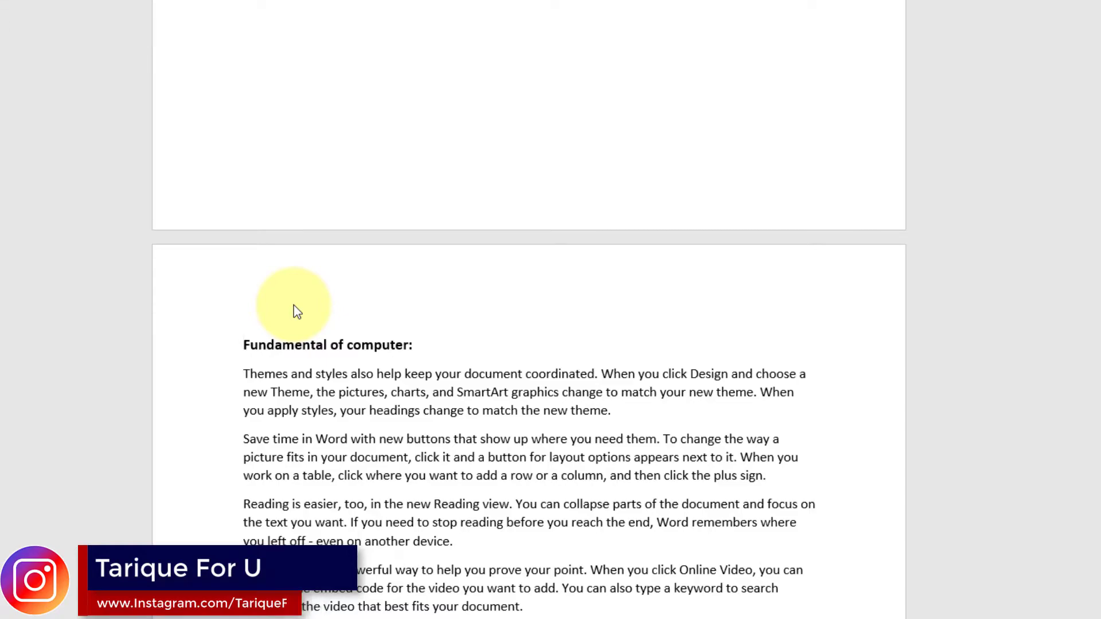
Open the header of the "DCA course in Urdu" title page for editing.
scroll(296, 312, "up", 20)
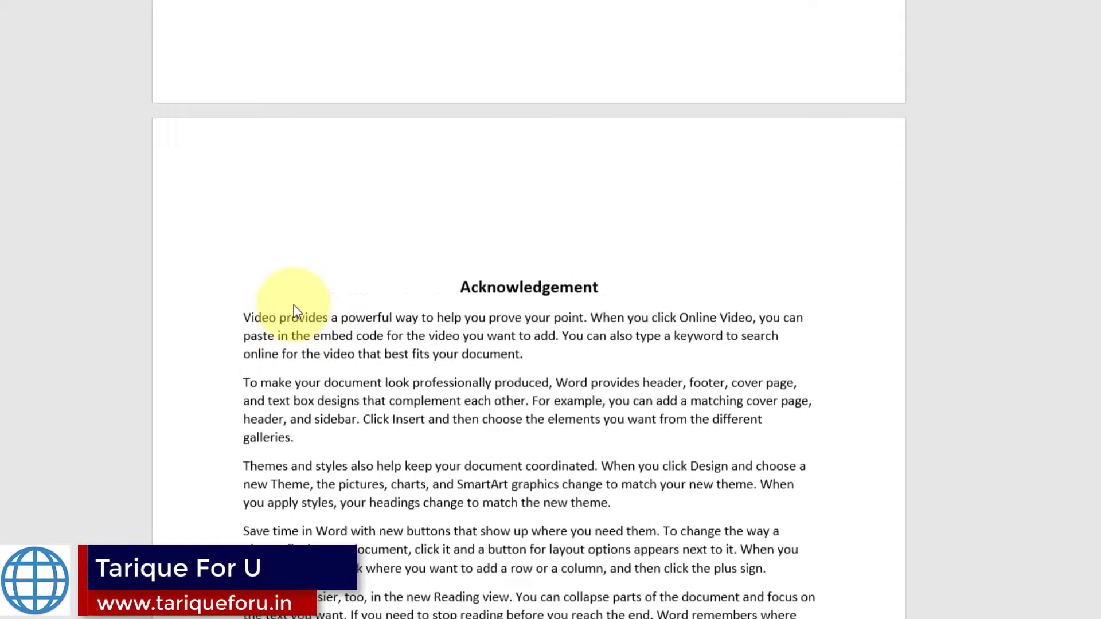
scroll(297, 311, "up", 15)
left_click(299, 64)
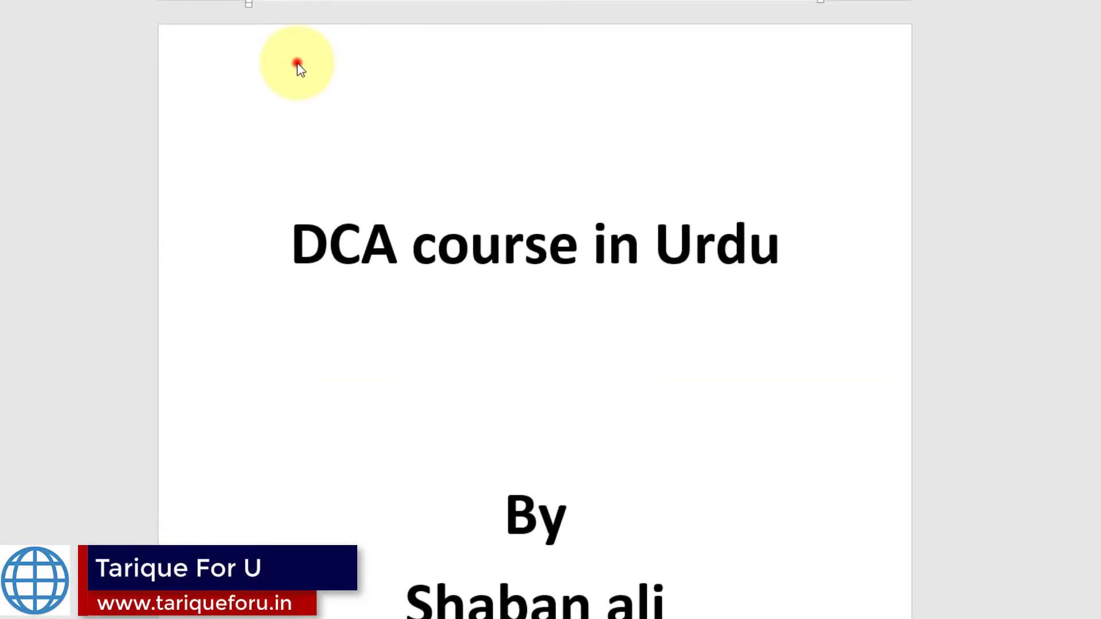
double_click(297, 63)
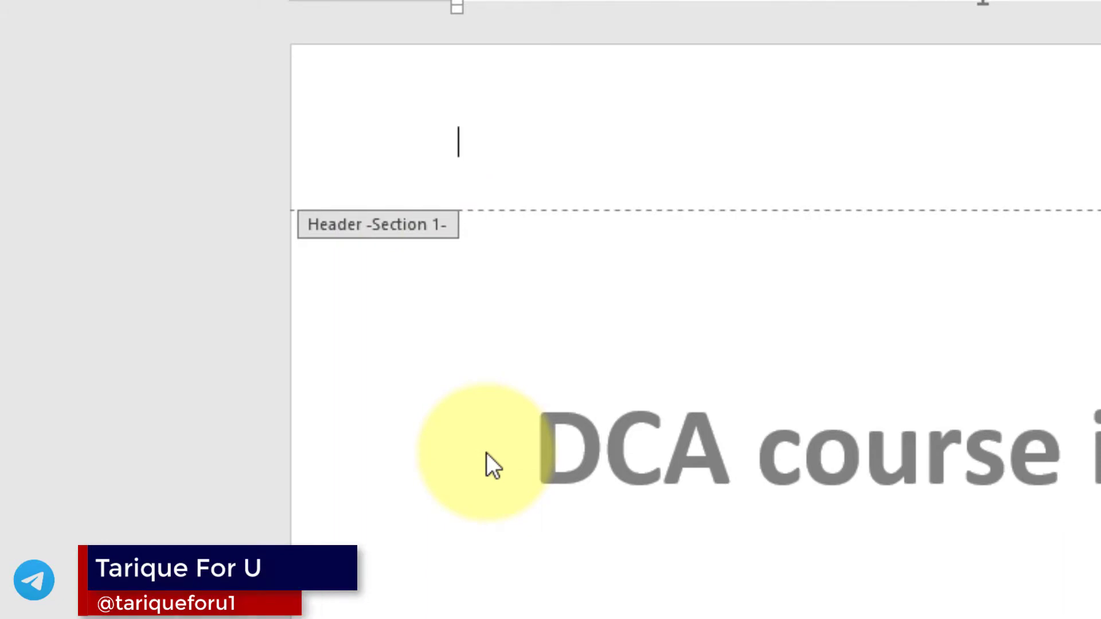
Examine the section labels on the headers and footers from the title page through the "Fundamental of computer:" page.
scroll(486, 453, "down", 10)
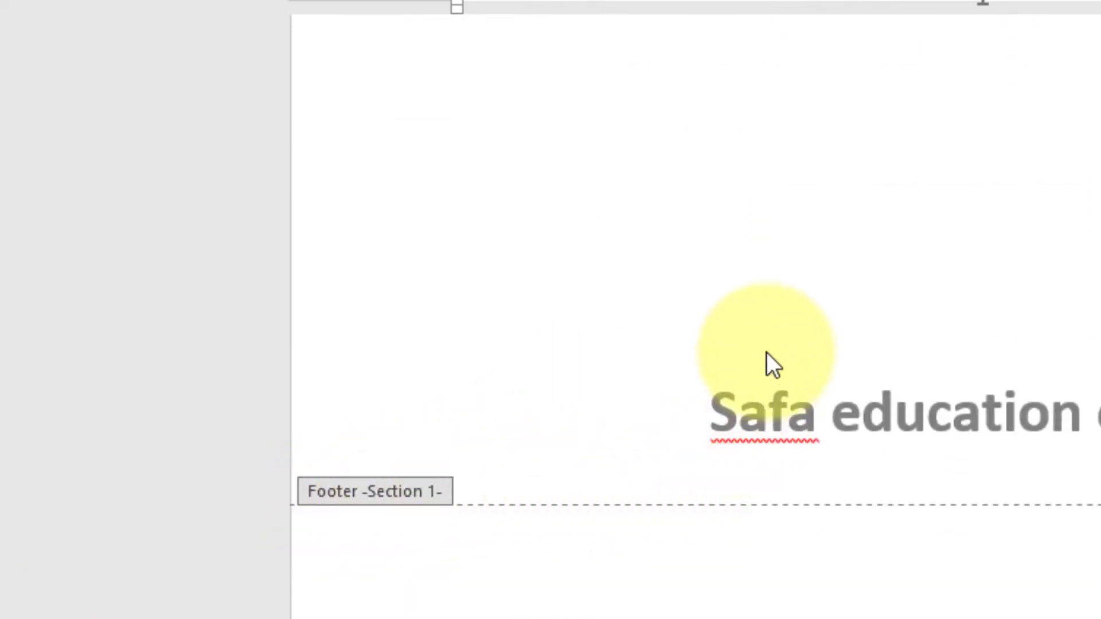
scroll(765, 359, "up", 1)
scroll(747, 364, "down", 12)
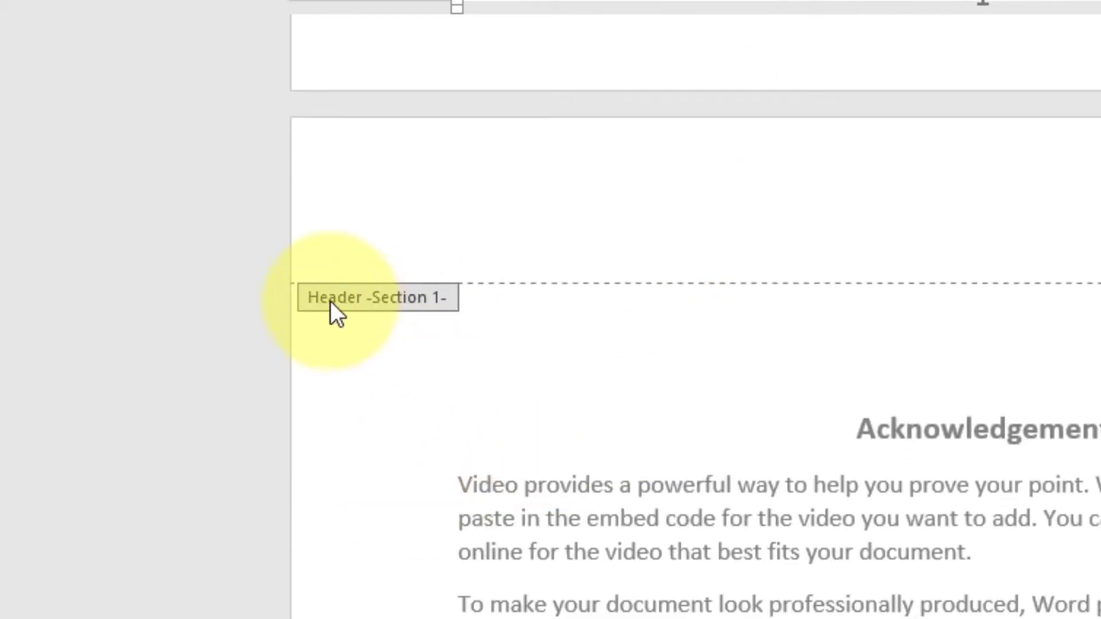
scroll(872, 441, "down", 2)
scroll(863, 436, "down", 15)
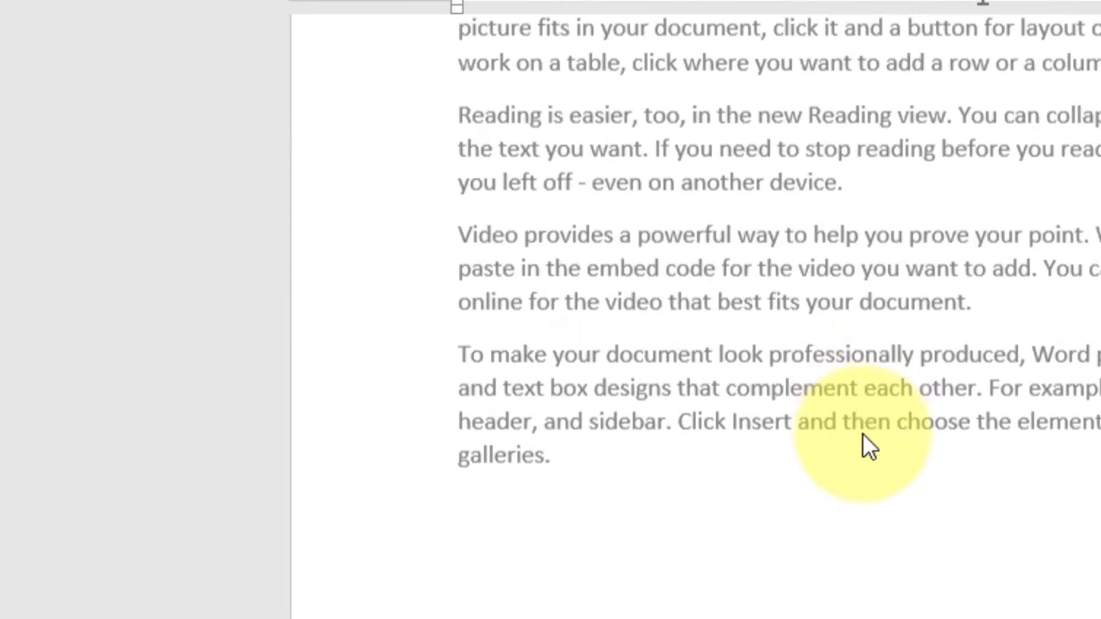
scroll(373, 344, "up", 5)
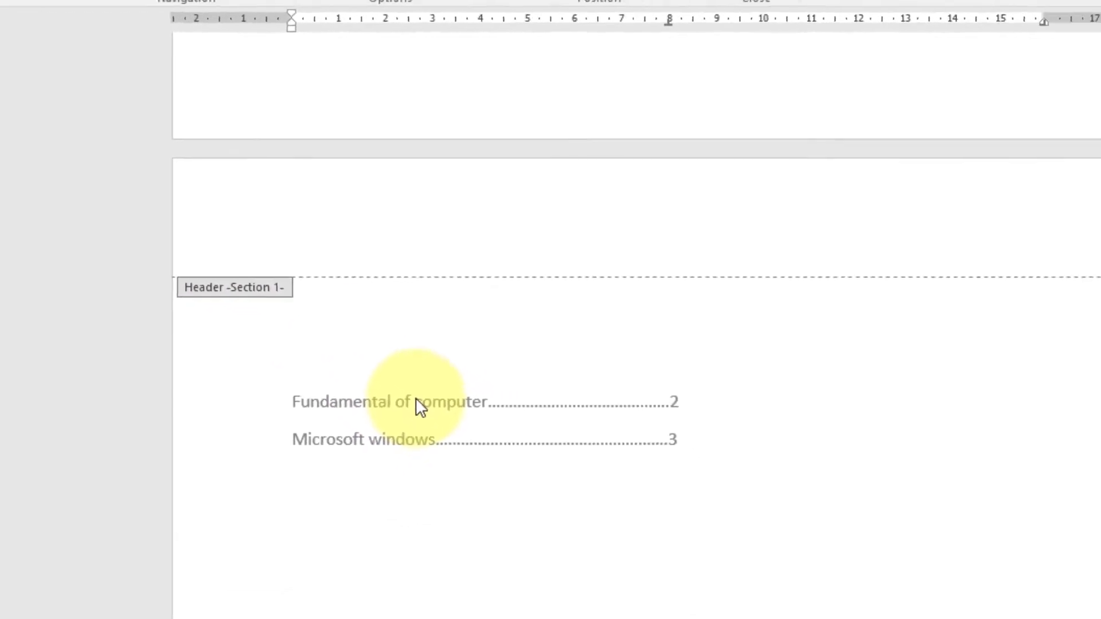
scroll(359, 367, "down", 12)
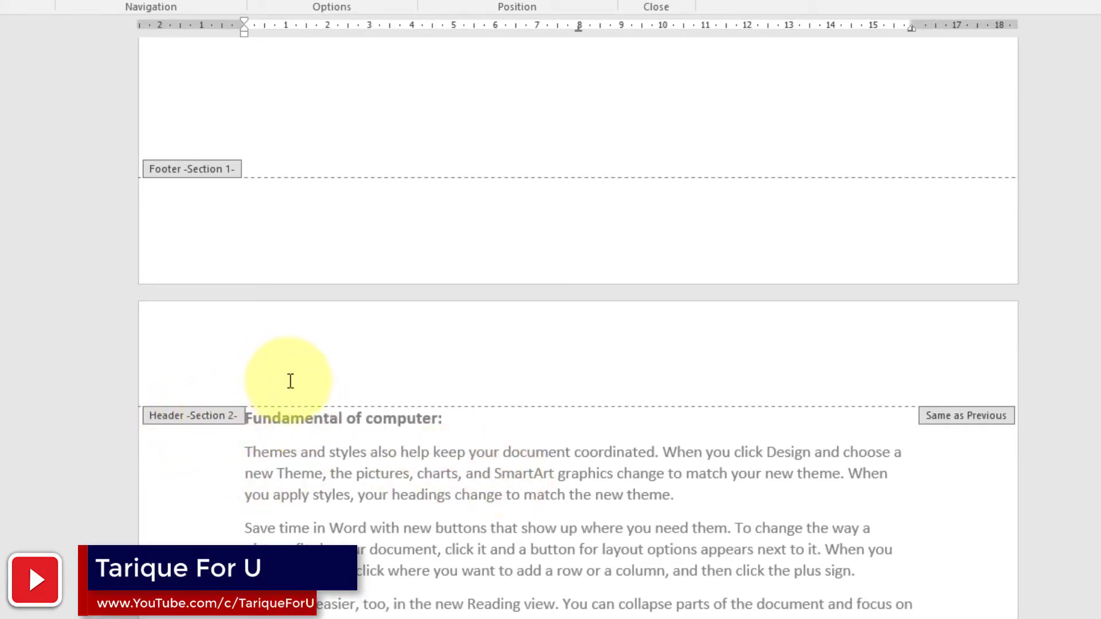
Enter "DCA" as the header text on the title page.
scroll(290, 381, "up", 15)
scroll(289, 382, "up", 15)
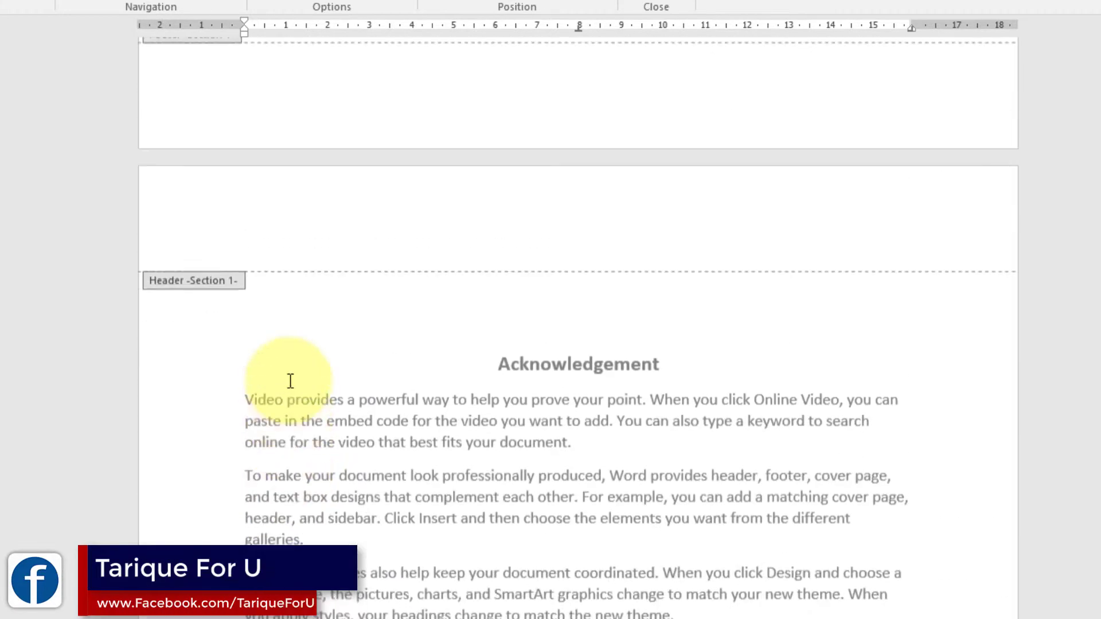
scroll(289, 383, "up", 1)
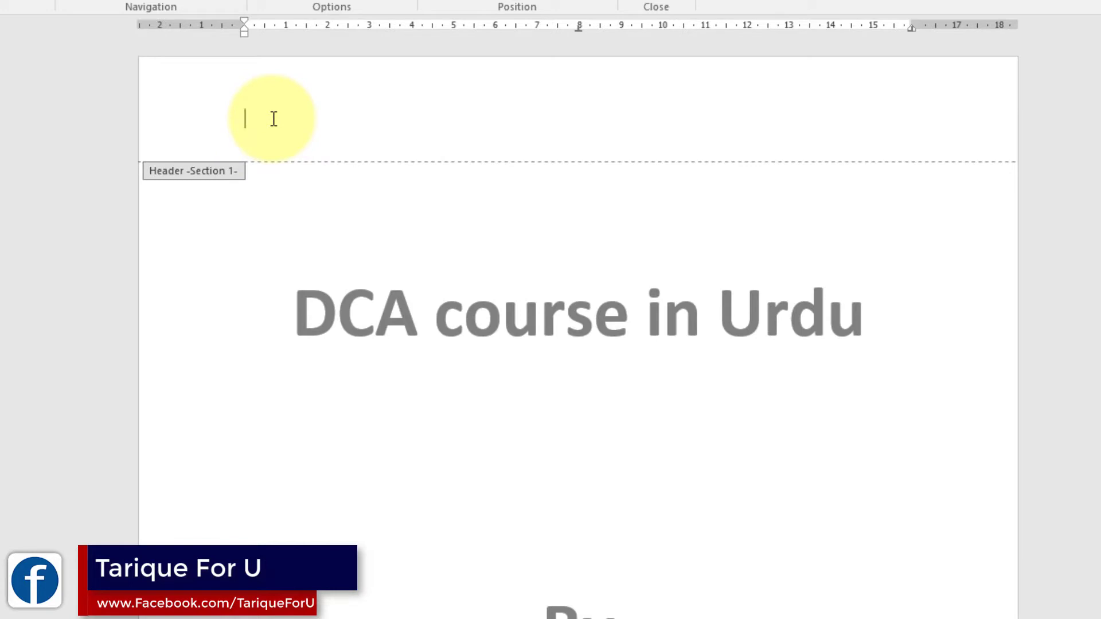
type("DCA")
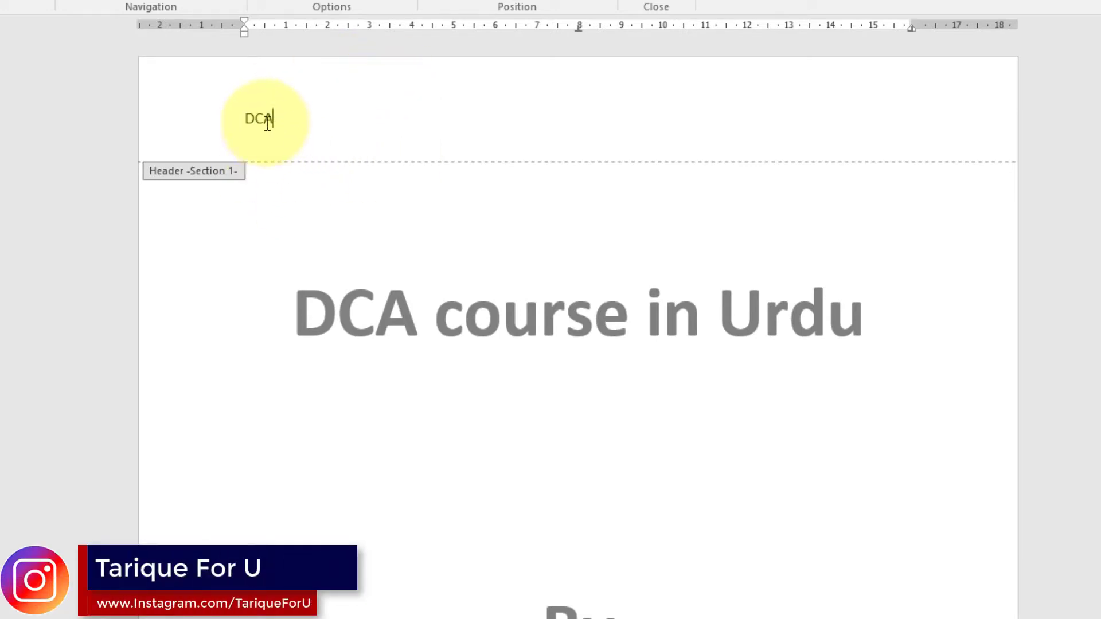
Check the header text on the Acknowledgement, contents and "Fundamental of computer:" pages in both sections.
scroll(297, 110, "down", 15)
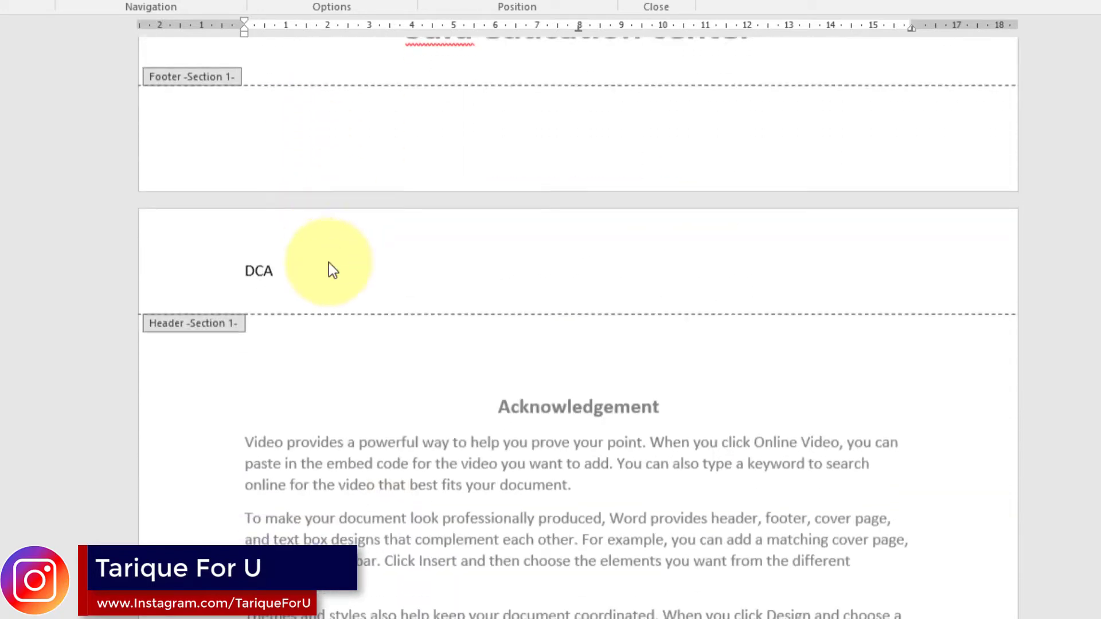
scroll(223, 264, "up", 3)
scroll(285, 275, "down", 4)
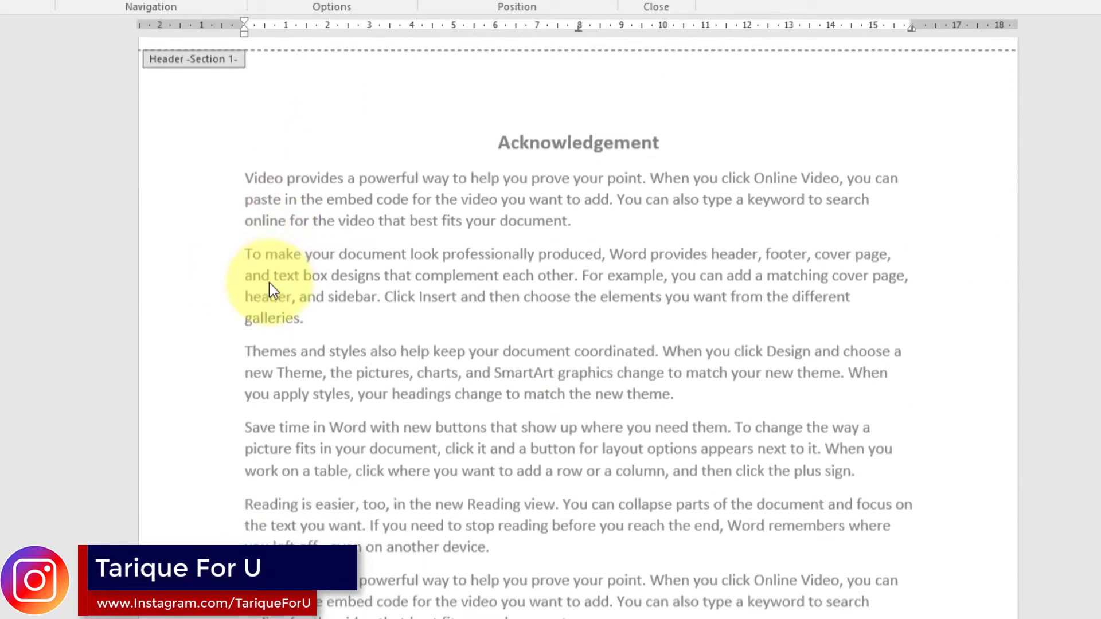
scroll(278, 280, "up", 7)
scroll(268, 335, "down", 4)
scroll(266, 342, "up", 8)
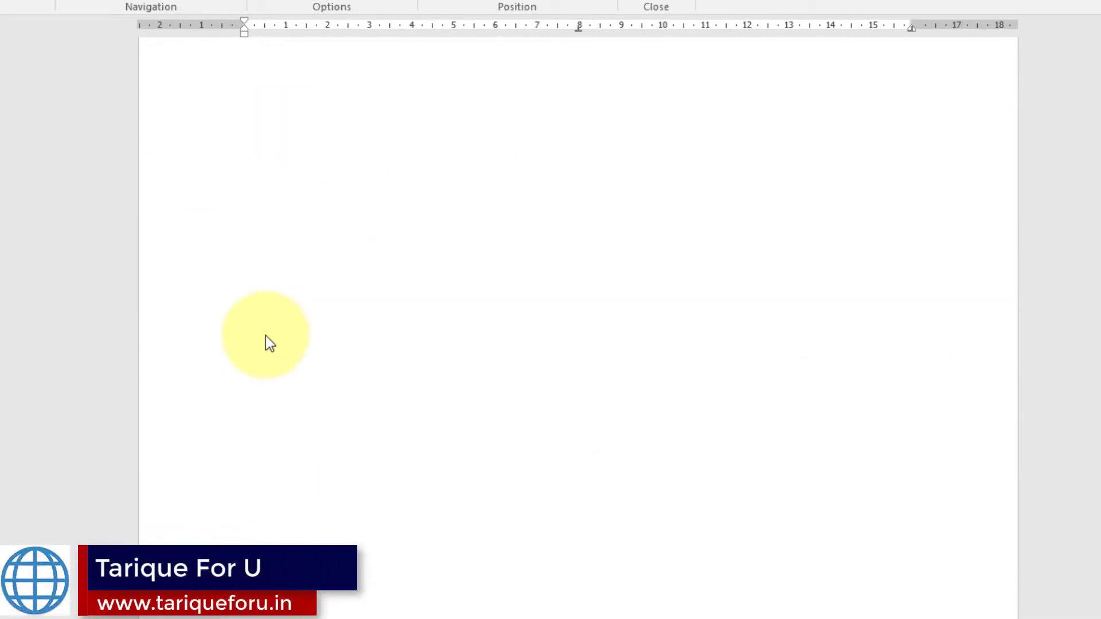
scroll(268, 359, "down", 4)
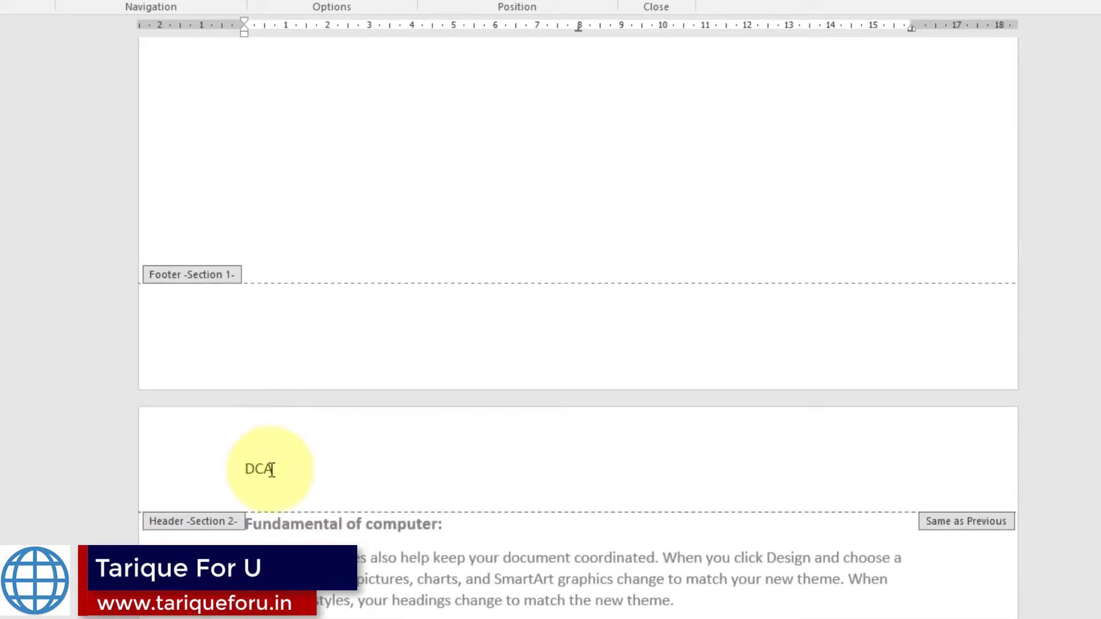
scroll(272, 470, "up", 15)
scroll(272, 121, "down", 20)
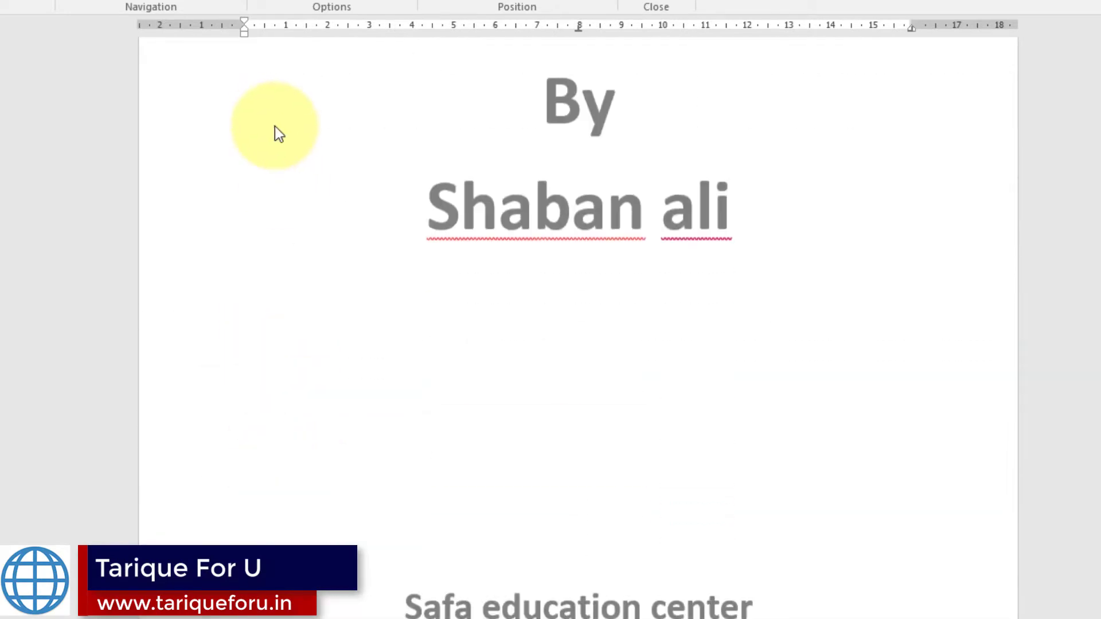
scroll(271, 143, "down", 15)
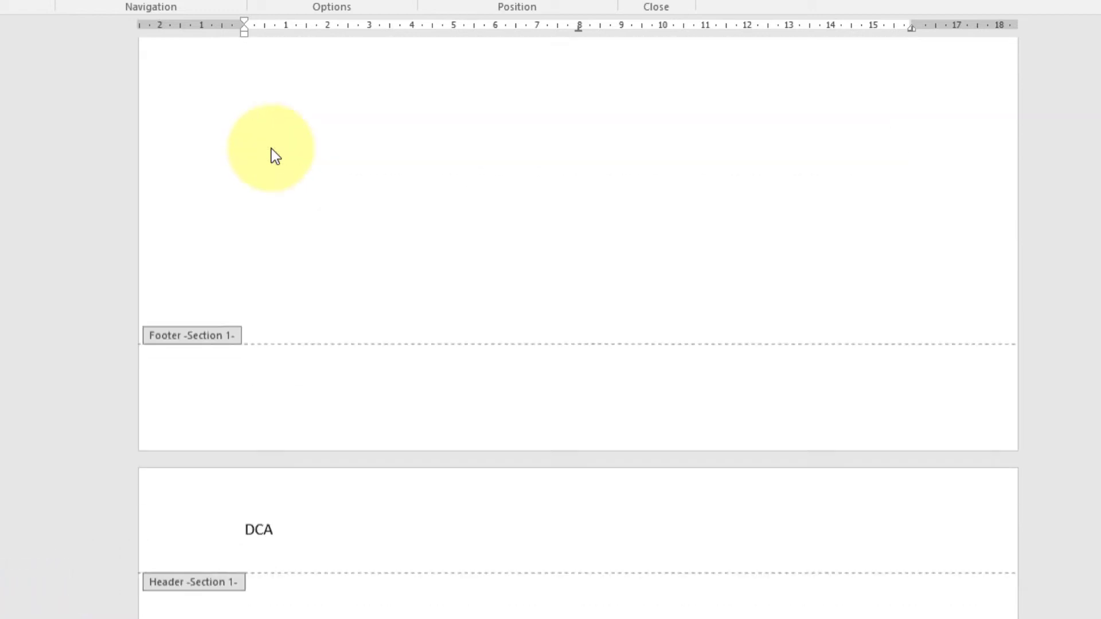
scroll(275, 161, "down", 10)
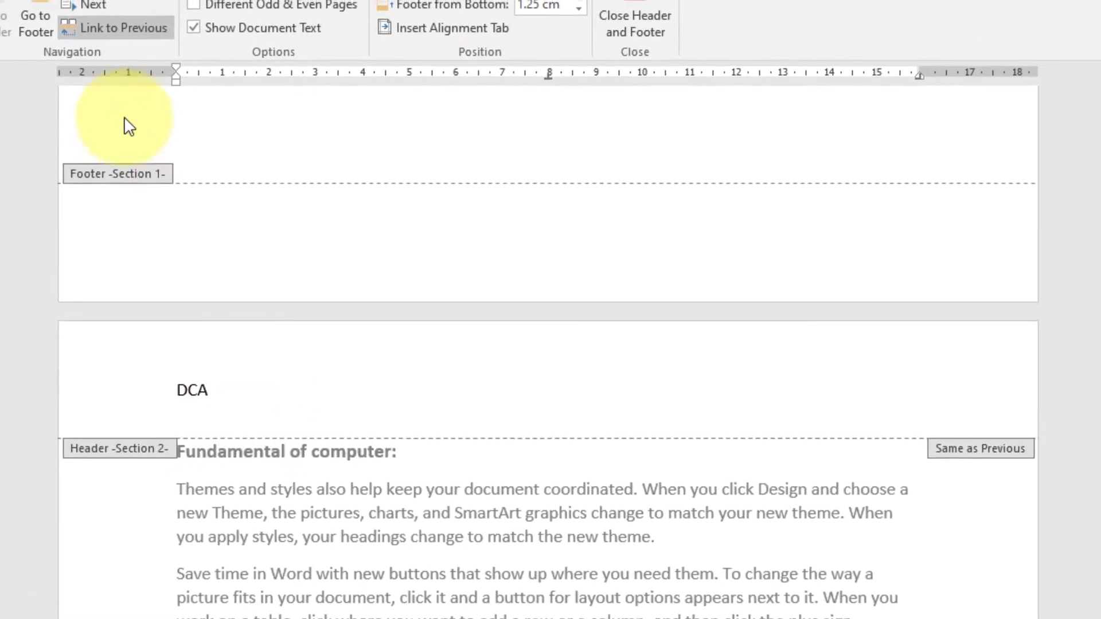
Unlink the Section 2 header from the previous section and replace its text with "Fundamental of computer".
left_click(108, 30)
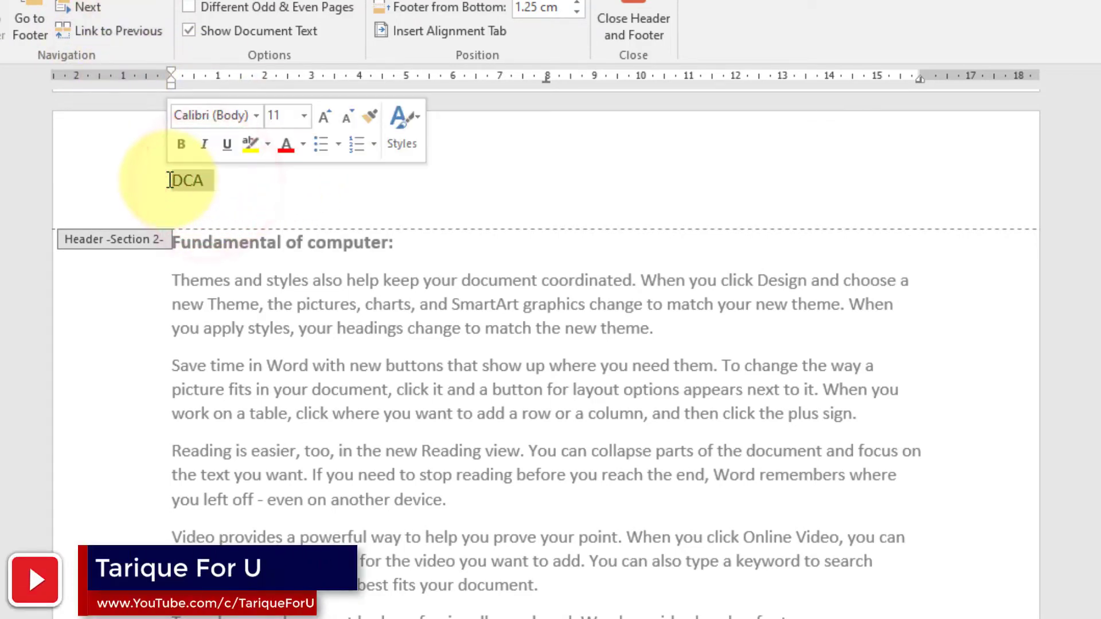
type("Fun")
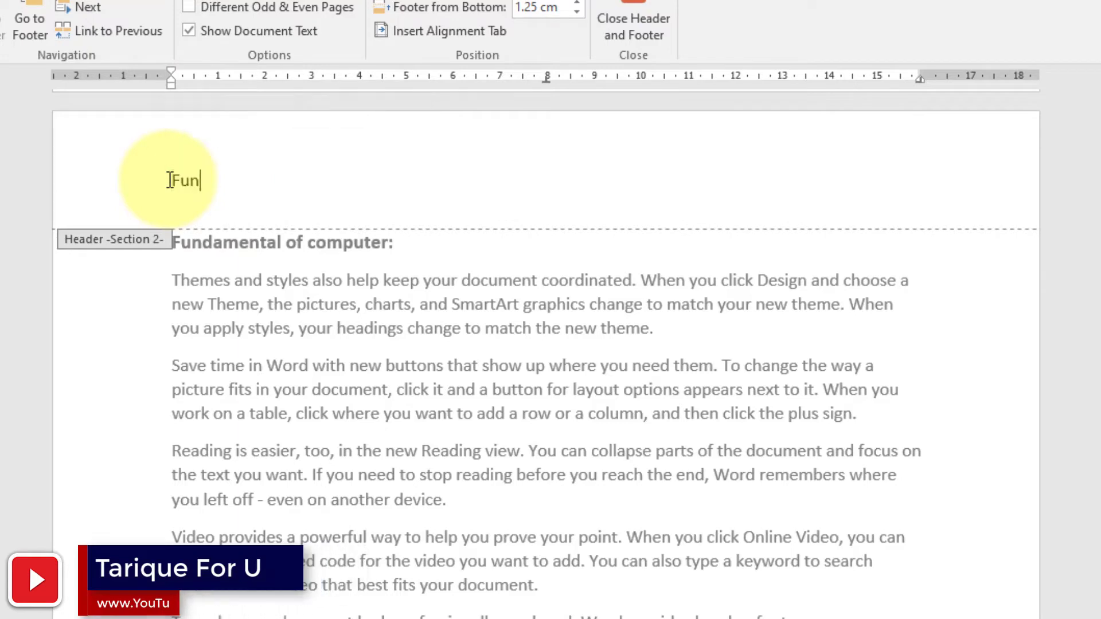
type("damental of computer")
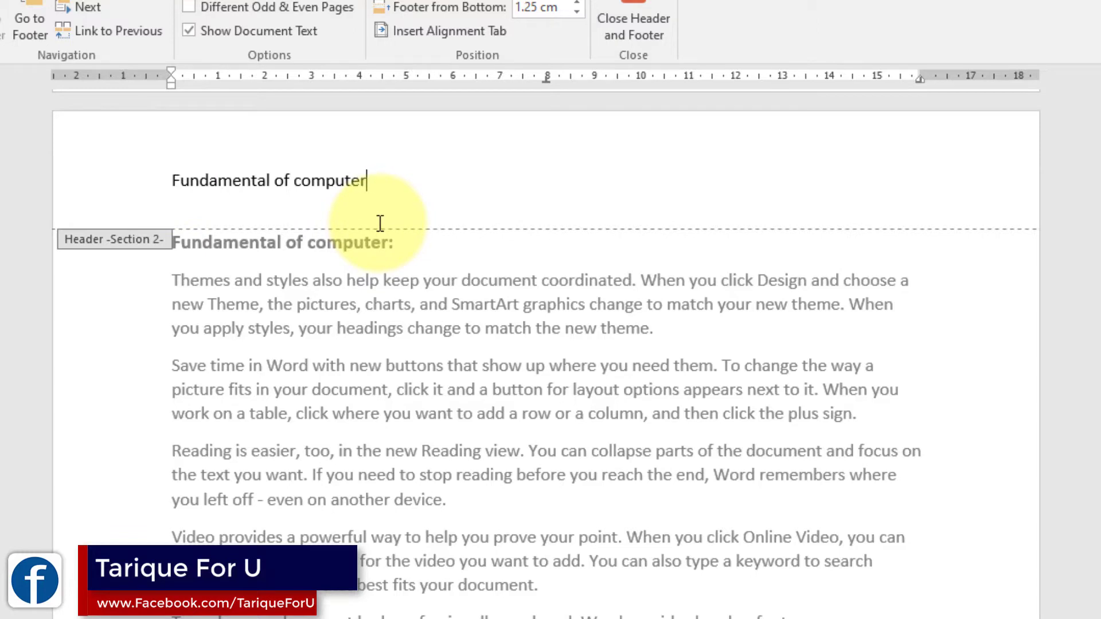
left_click(437, 178)
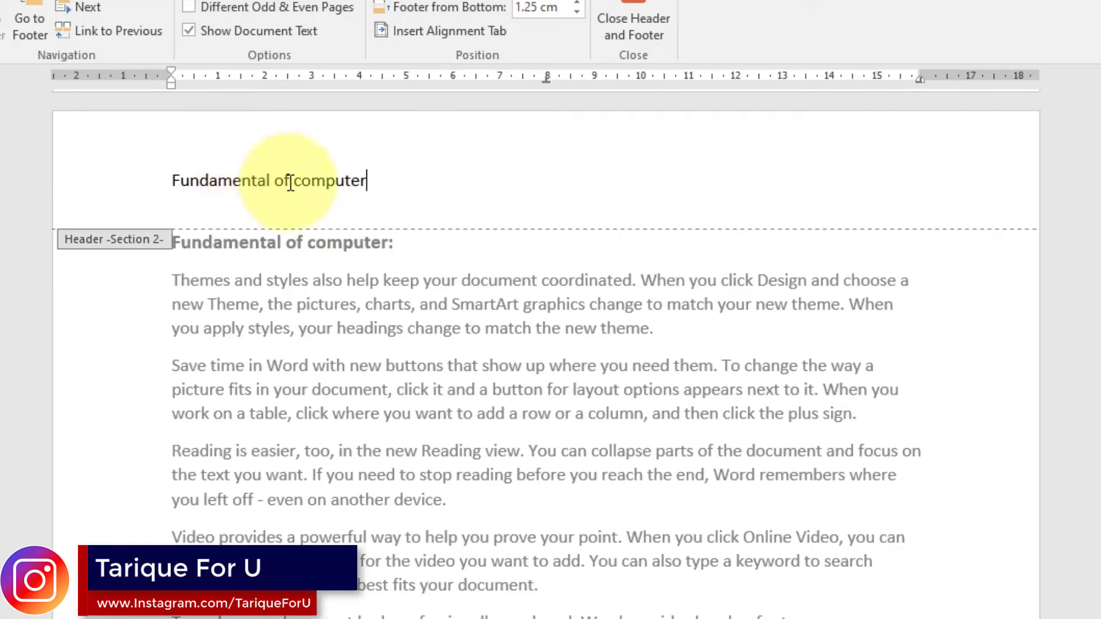
Compare the headers on the remaining Section 2 pages with the header on the Section 1 contents page.
scroll(342, 239, "down", 15)
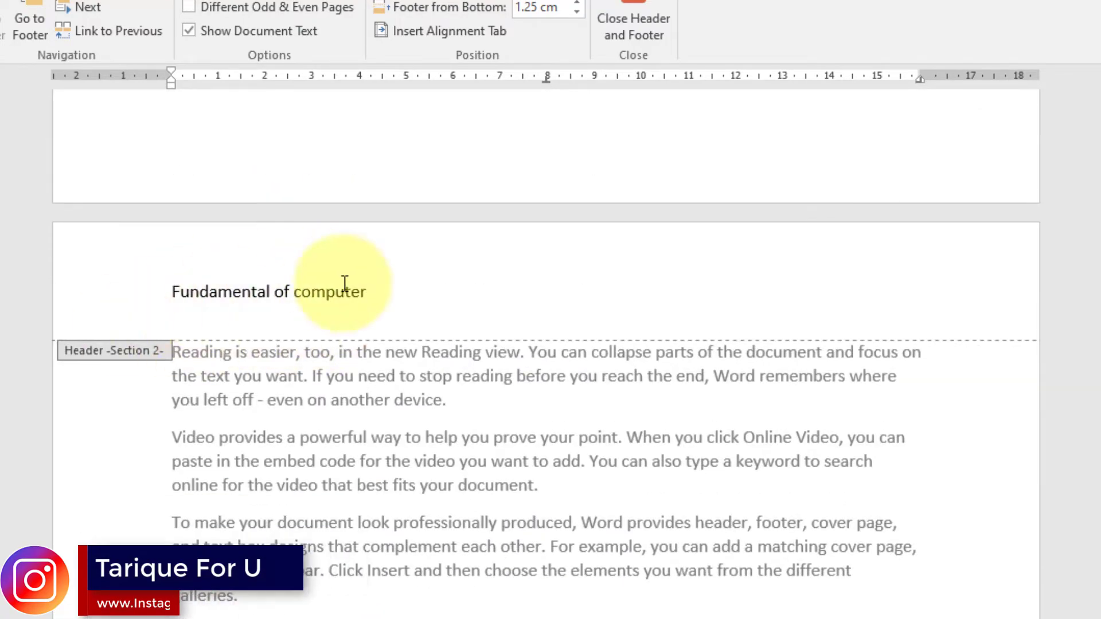
scroll(261, 296, "down", 10)
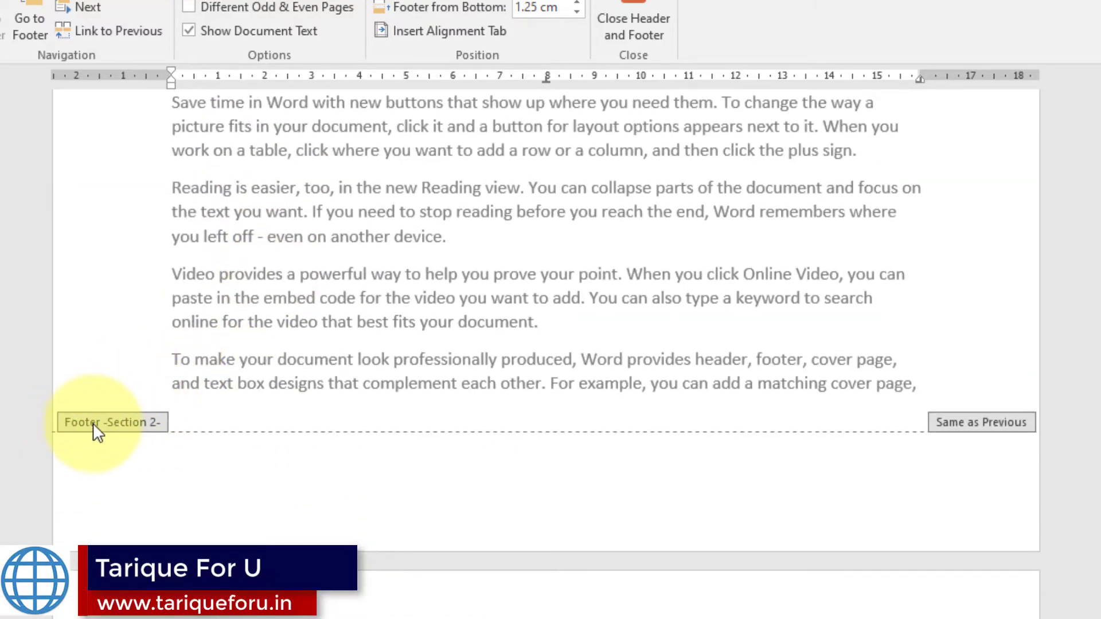
scroll(310, 408, "down", 4)
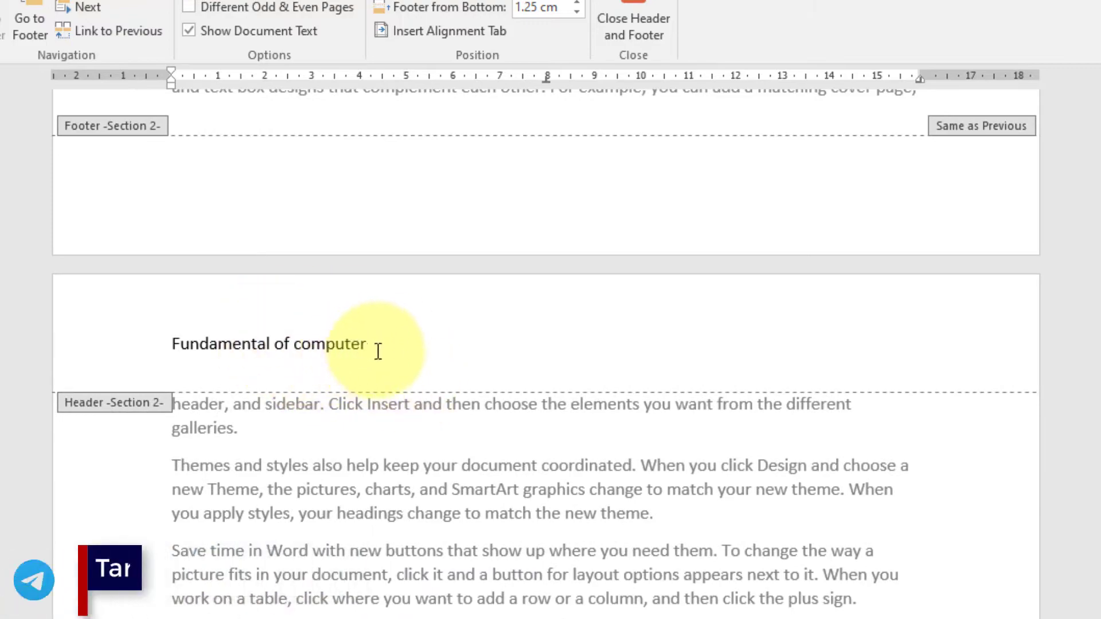
scroll(379, 352, "up", 15)
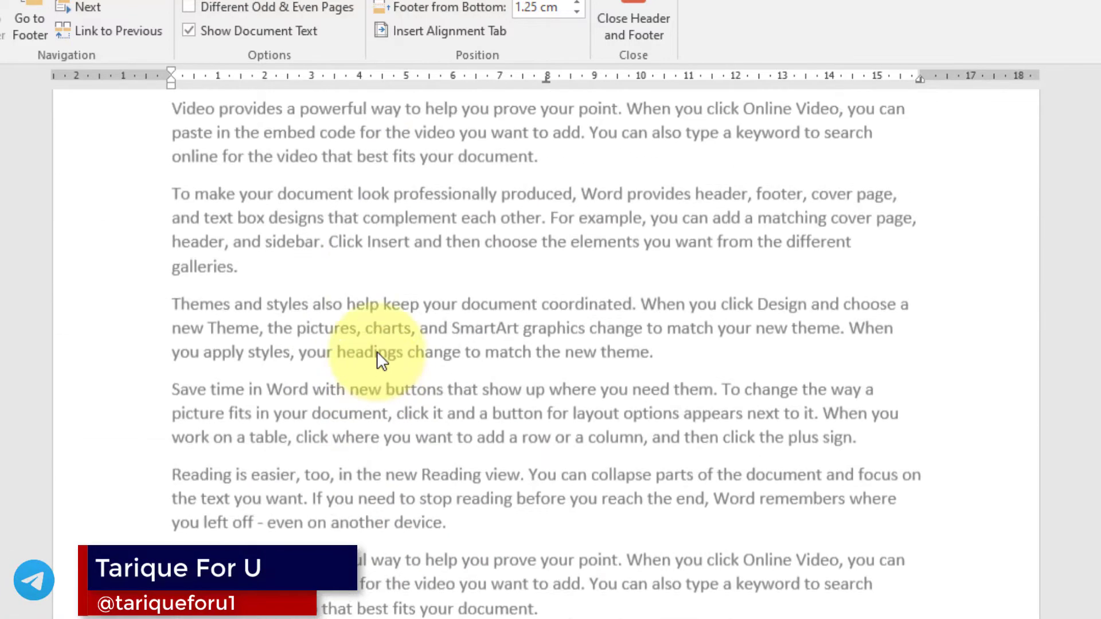
scroll(378, 352, "up", 20)
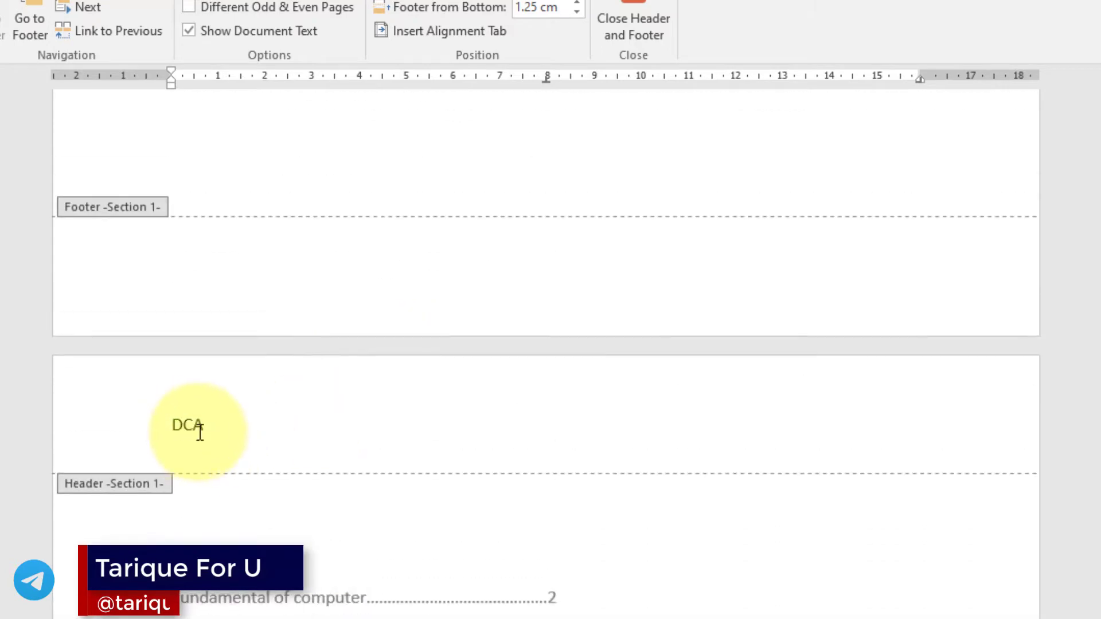
Delete the "DCA" header text on the title page and close header editing.
scroll(229, 445, "up", 5)
scroll(231, 450, "up", 10)
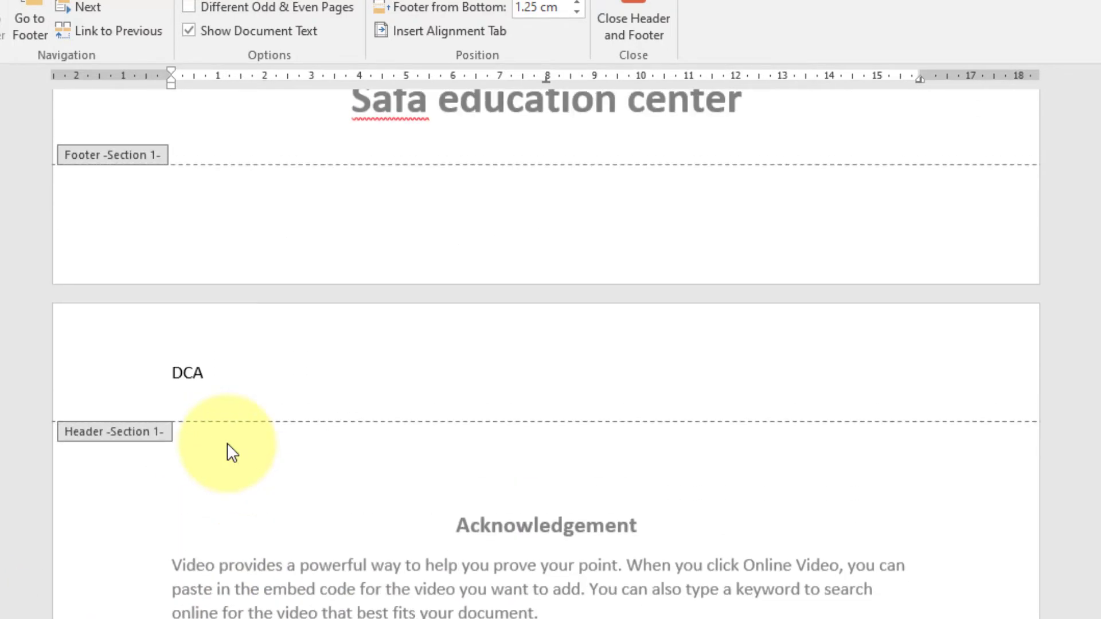
scroll(187, 380, "up", 20)
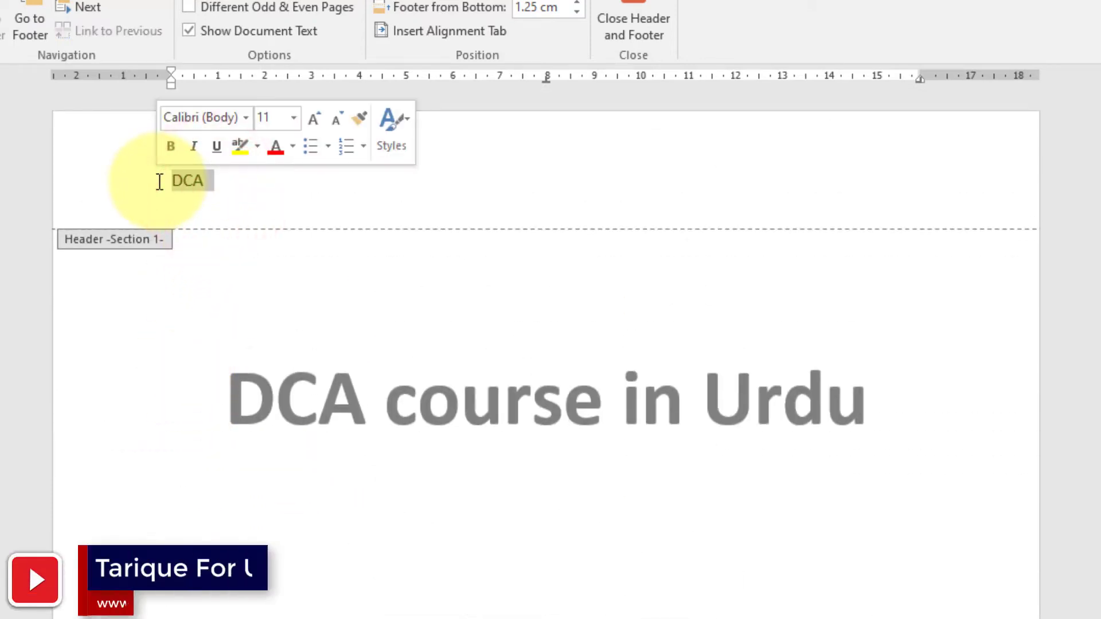
key("Delete")
key("Tab")
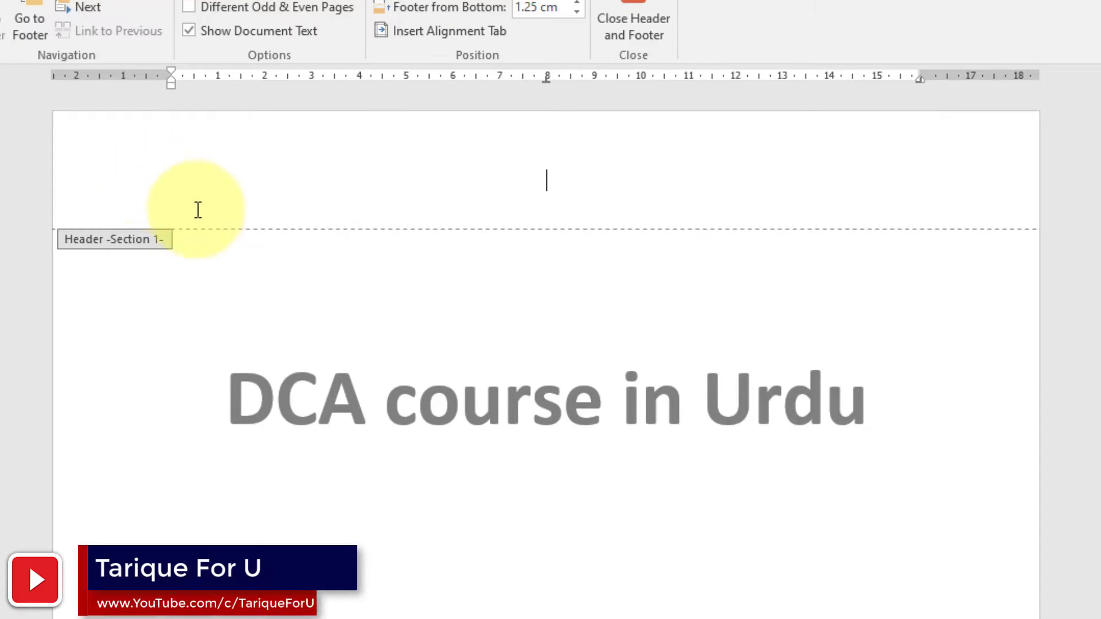
left_click(635, 26)
Check the header area on the title, Acknowledgement, contents and "Fundamental of computer:" pages.
scroll(342, 282, "down", 5)
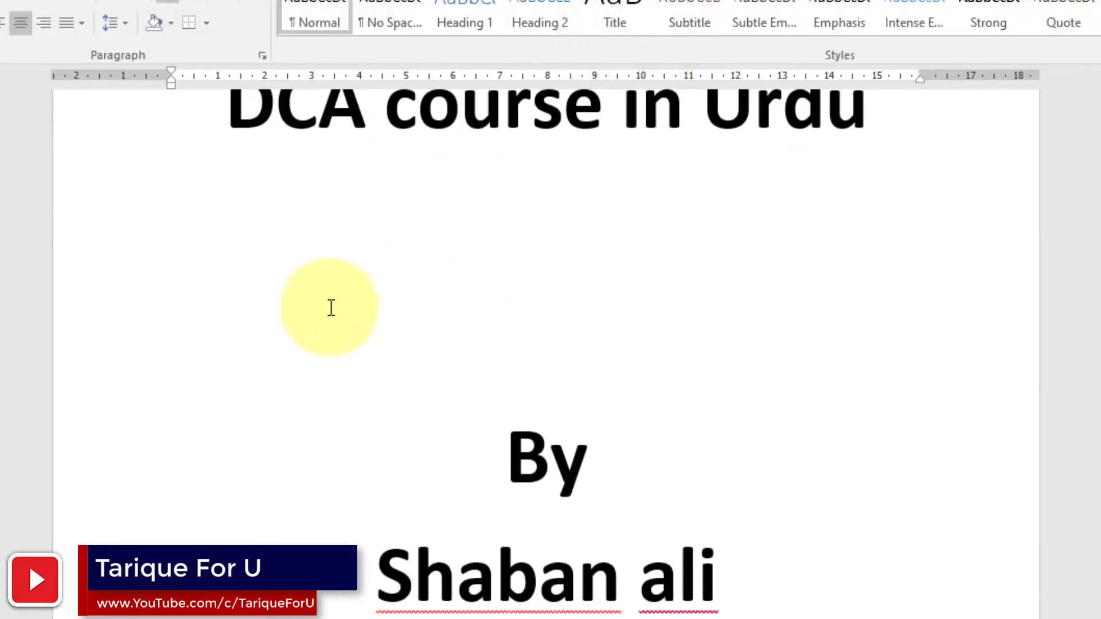
scroll(329, 308, "up", 5)
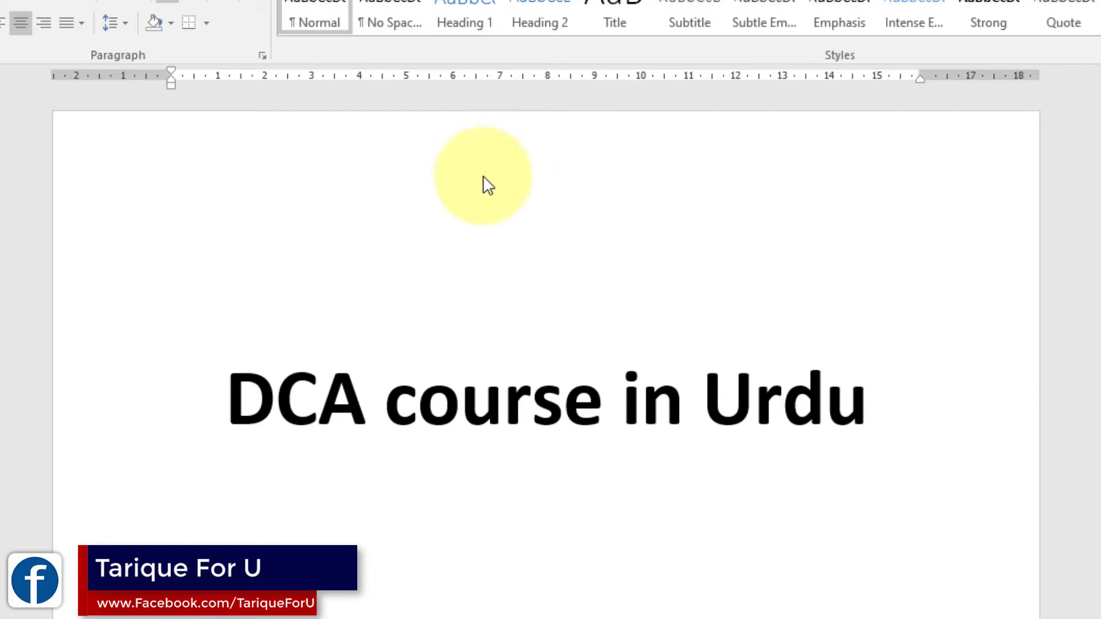
scroll(483, 176, "down", 15)
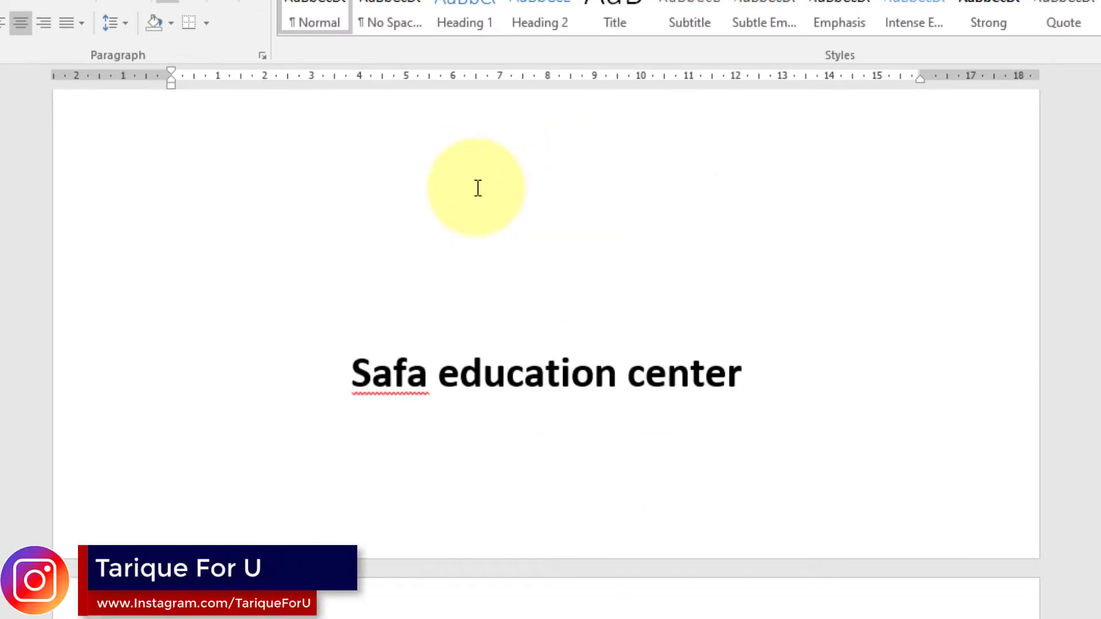
scroll(478, 188, "down", 12)
scroll(474, 310, "up", 14)
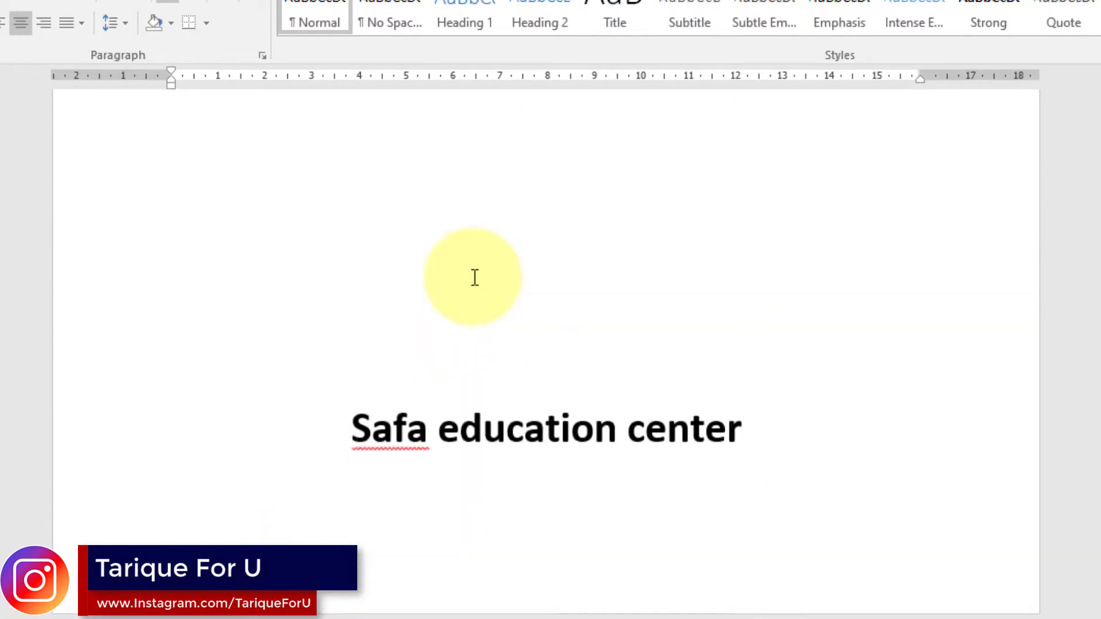
scroll(475, 278, "up", 10)
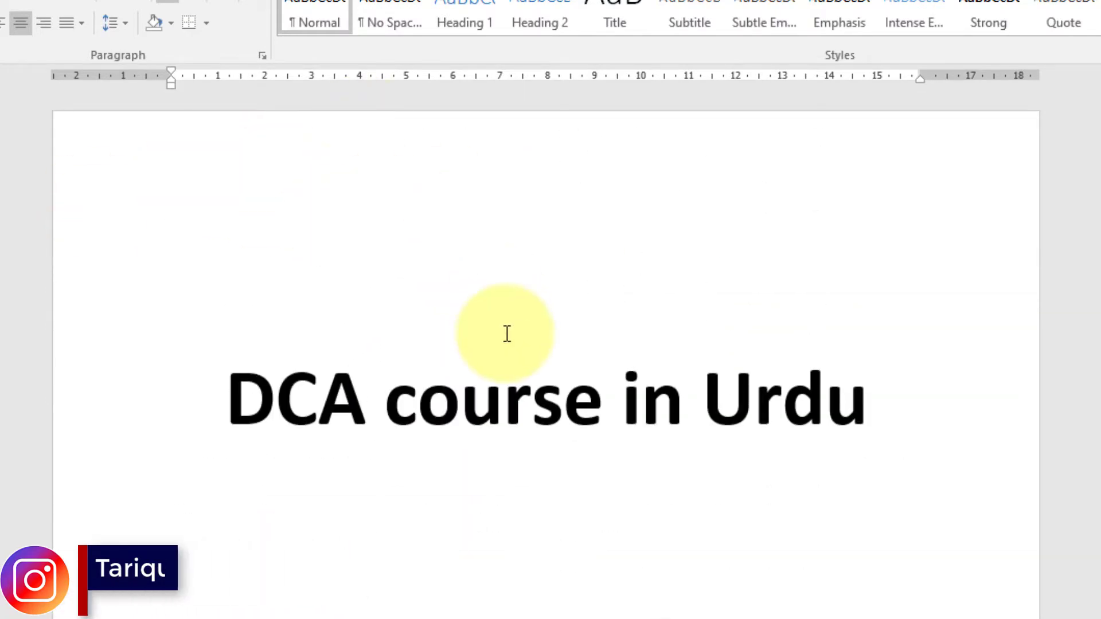
scroll(508, 334, "down", 15)
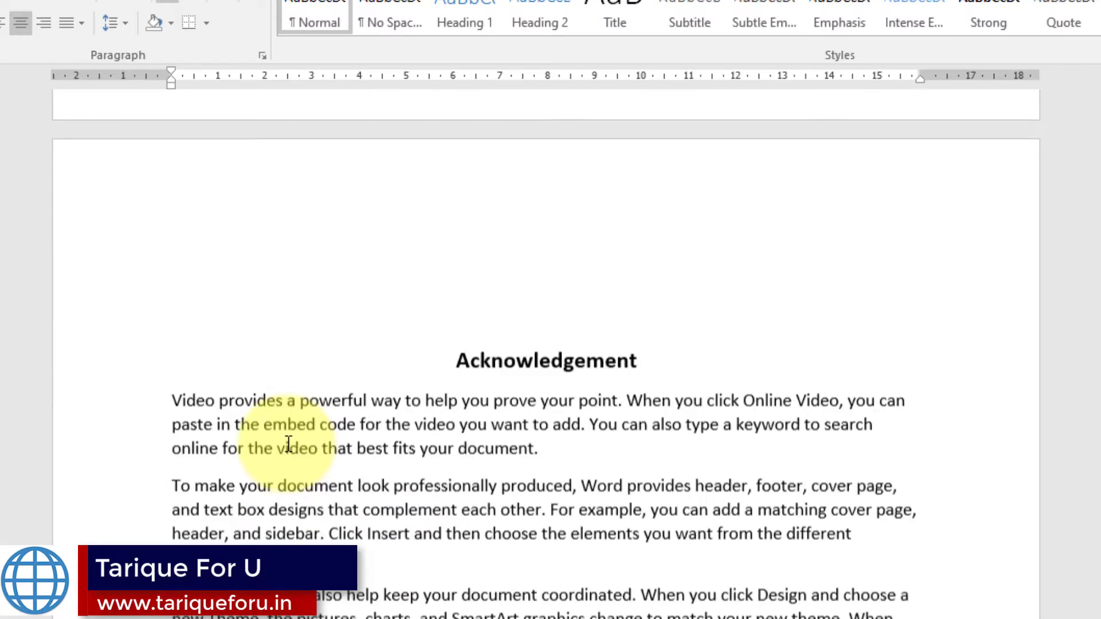
scroll(305, 433, "down", 14)
scroll(128, 301, "down", 5)
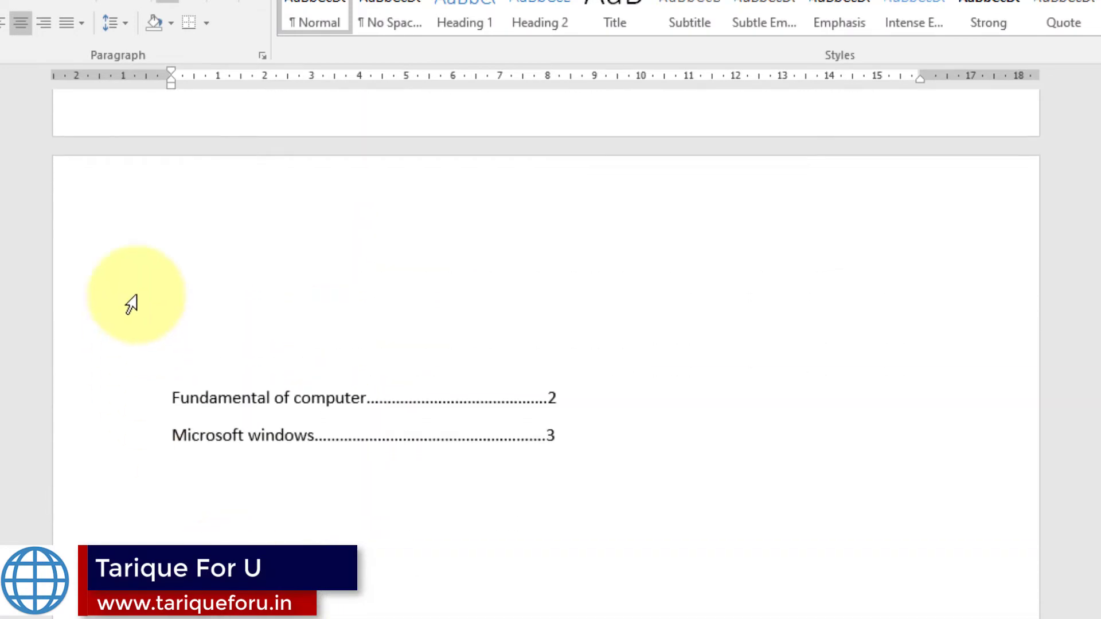
scroll(371, 305, "down", 4)
scroll(372, 304, "down", 6)
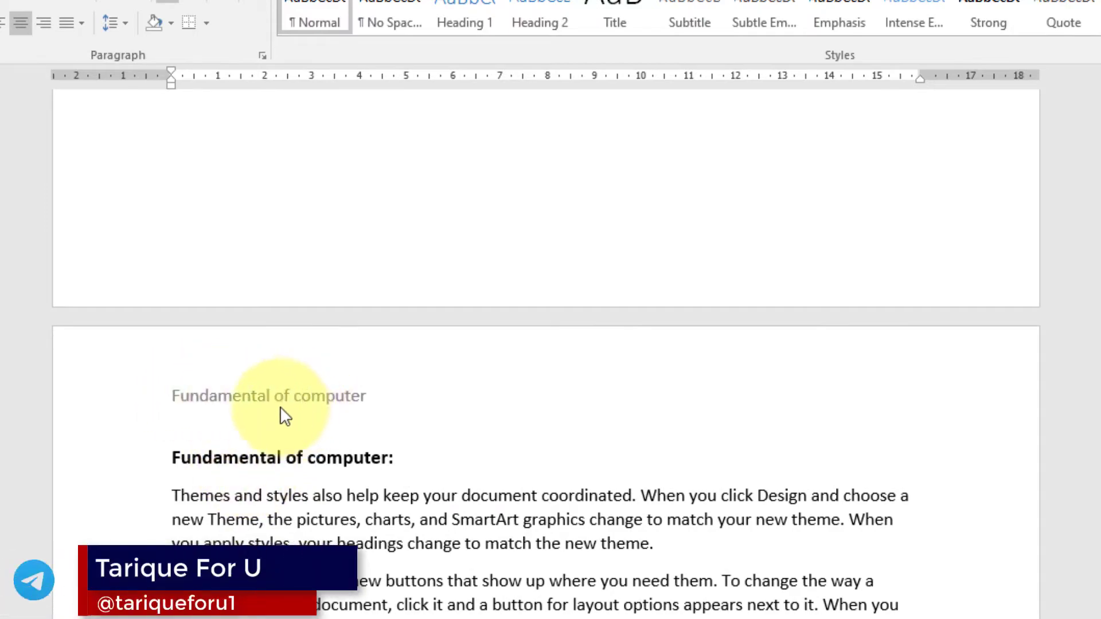
scroll(337, 404, "down", 10)
scroll(337, 404, "down", 3)
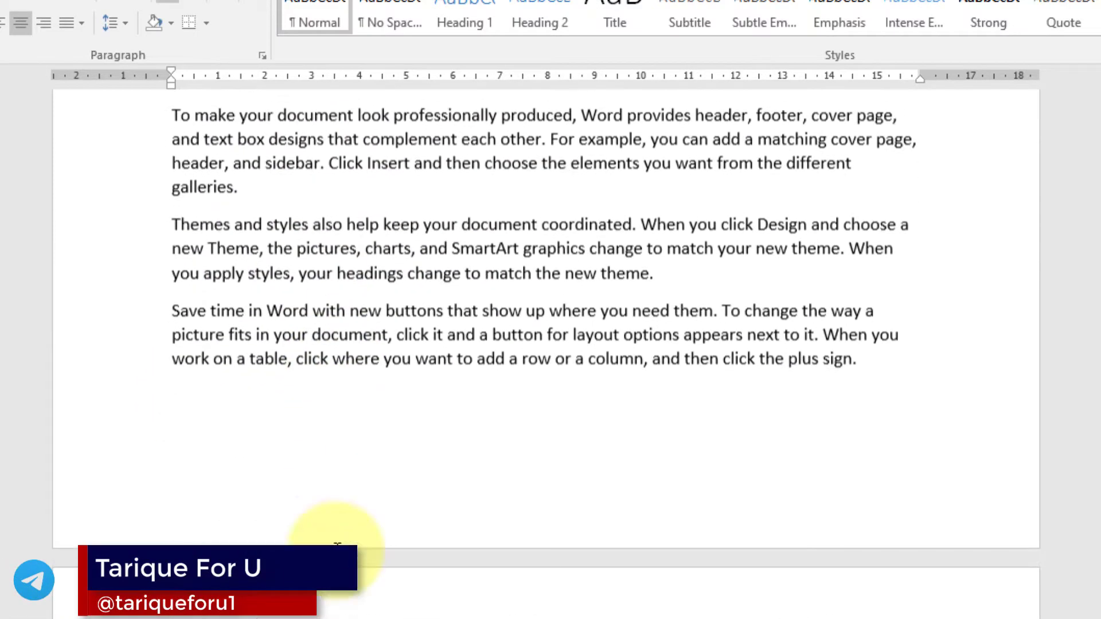
Insert a Next Page section break directly before the "Microsoft windows:" heading.
scroll(381, 609, "down", 20)
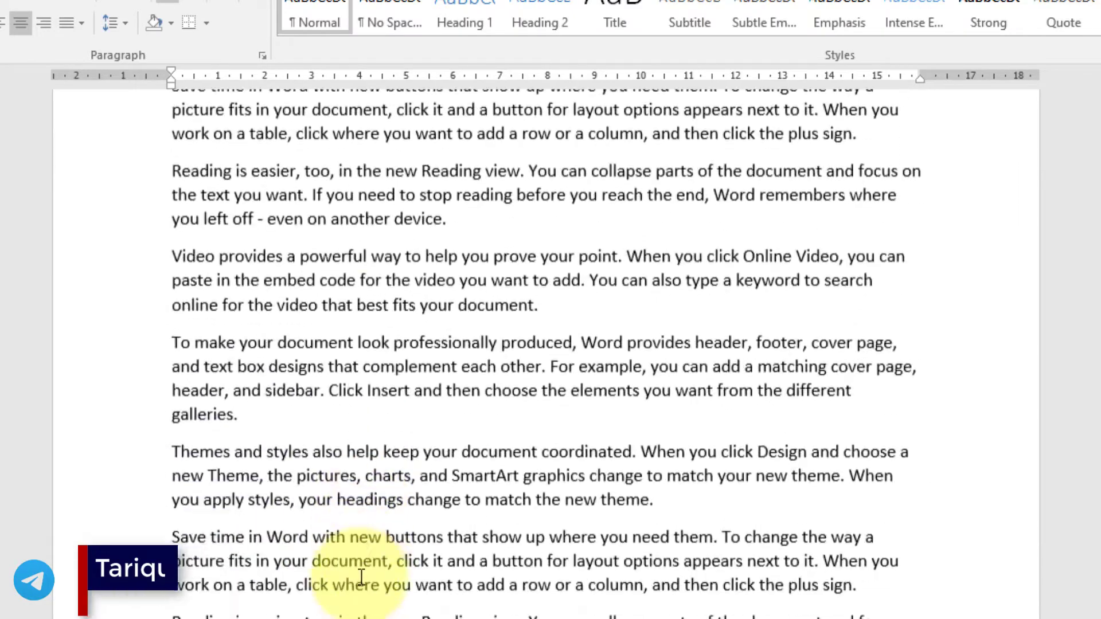
scroll(415, 356, "down", 20)
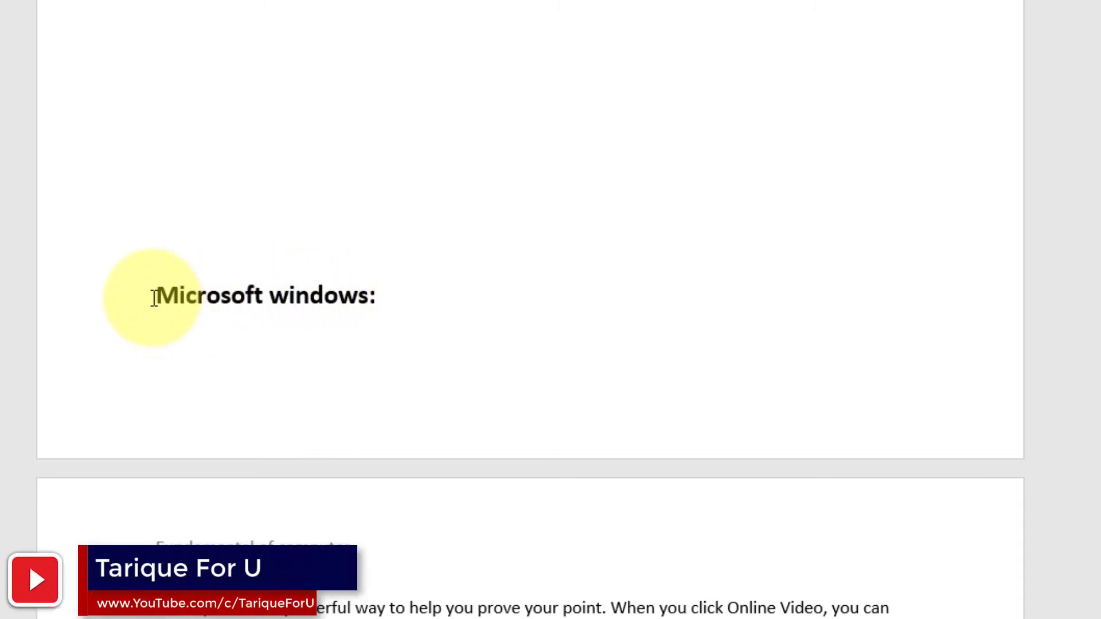
left_click(154, 298)
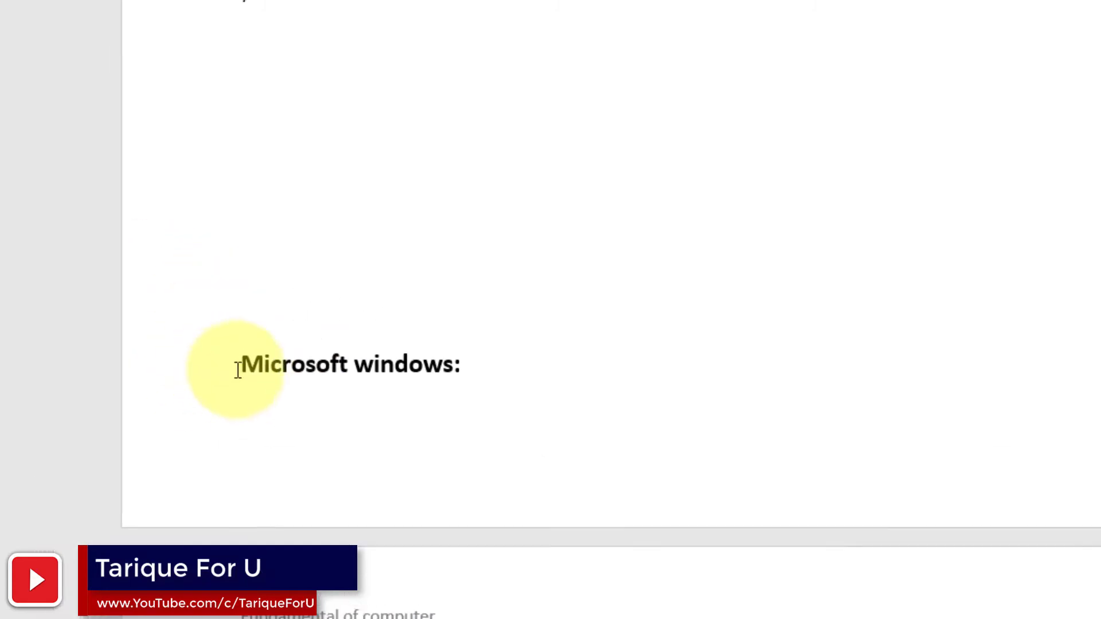
left_click(150, 45)
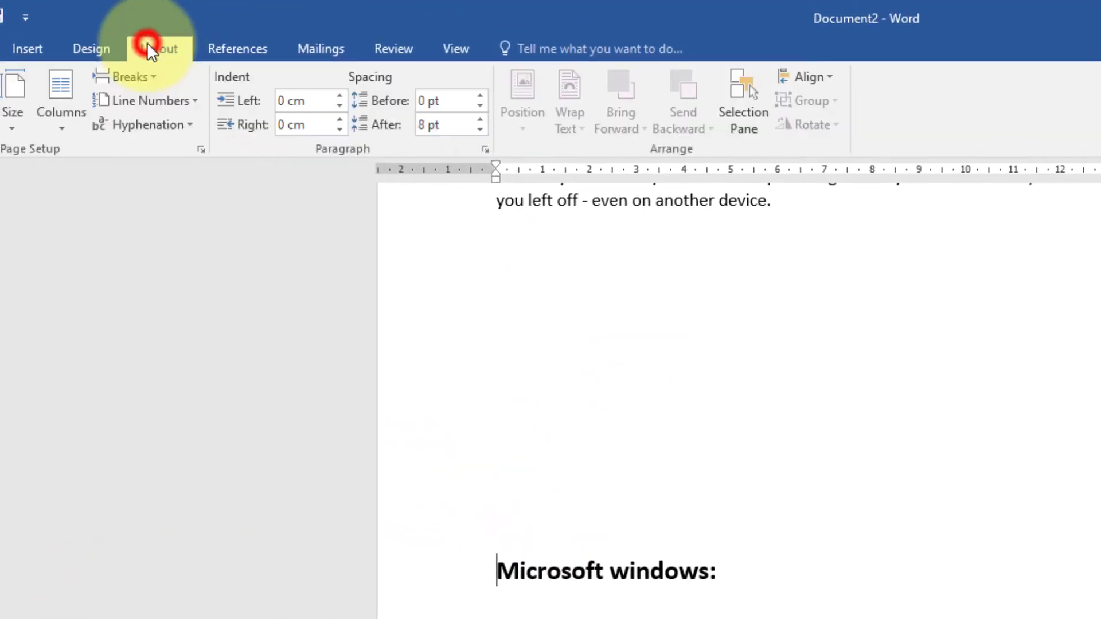
left_click(152, 73)
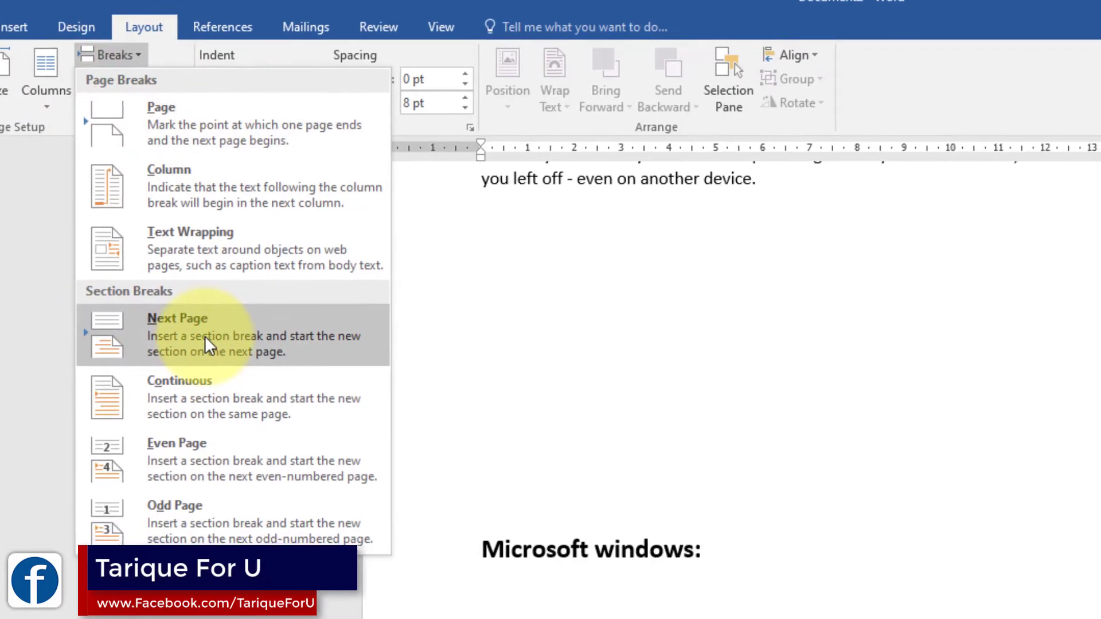
left_click(205, 337)
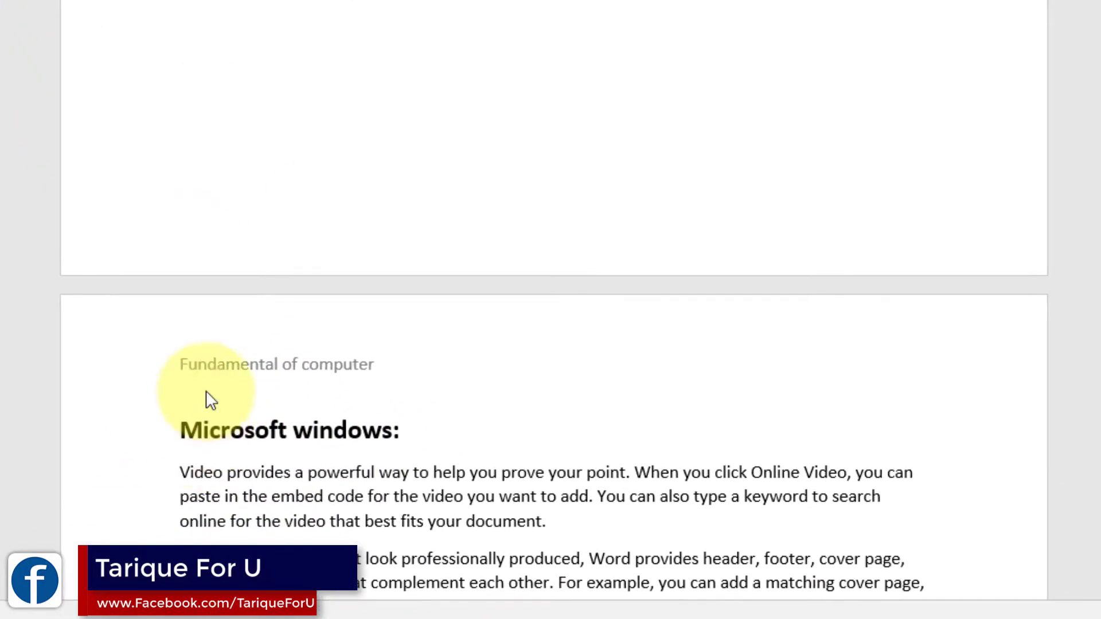
Open the header on the "Microsoft windows:" page and compare the header text and section labels across Sections 1, 2 and 3.
double_click(399, 343)
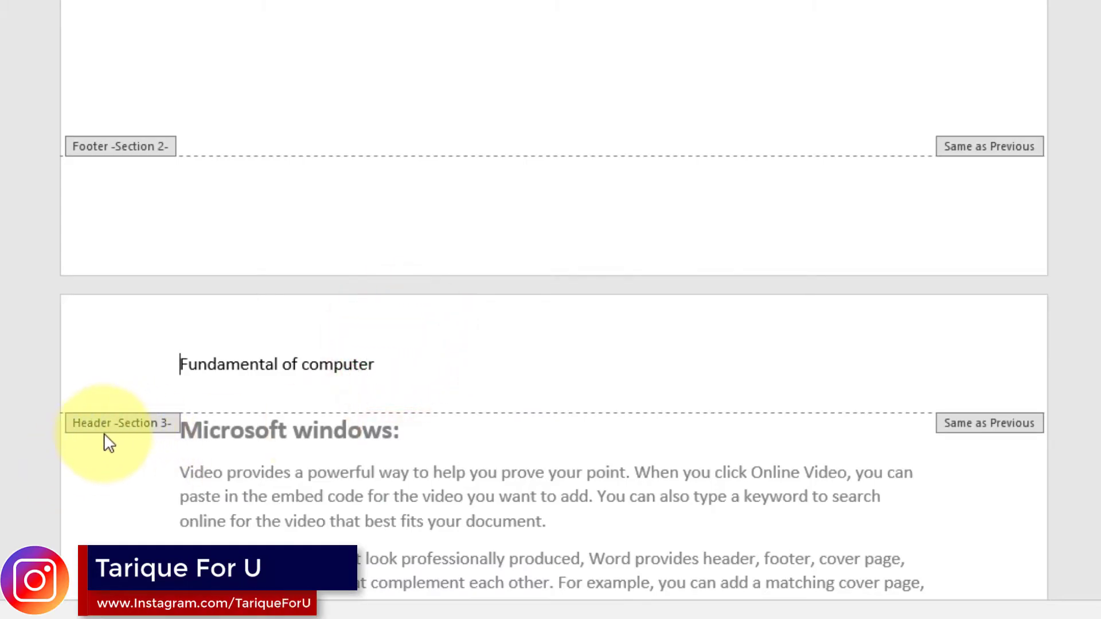
scroll(262, 161, "up", 15)
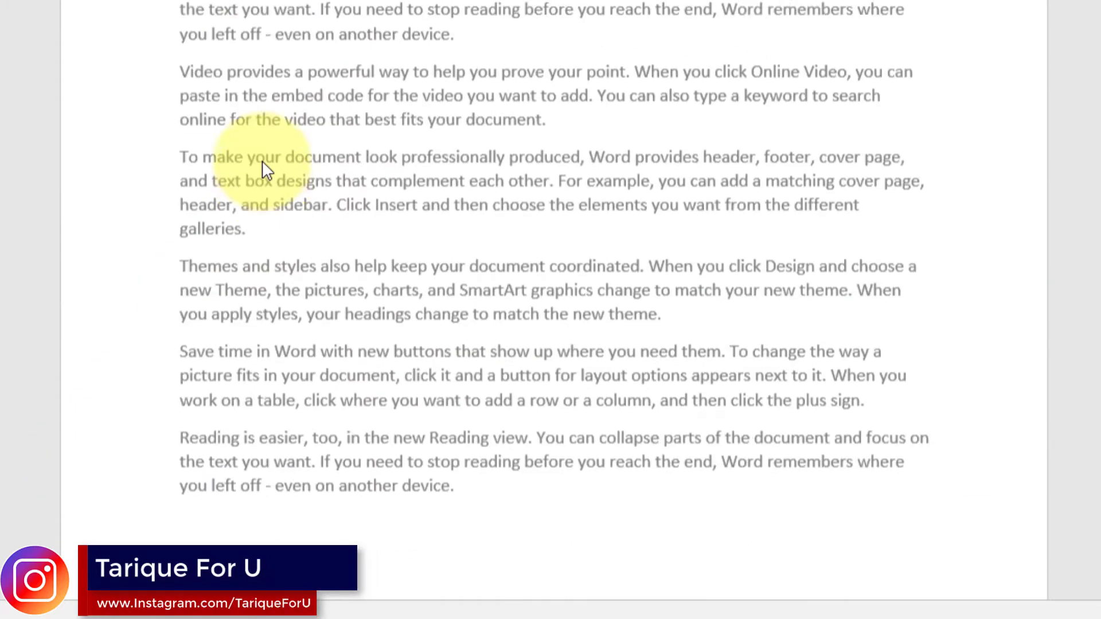
scroll(264, 162, "down", 3)
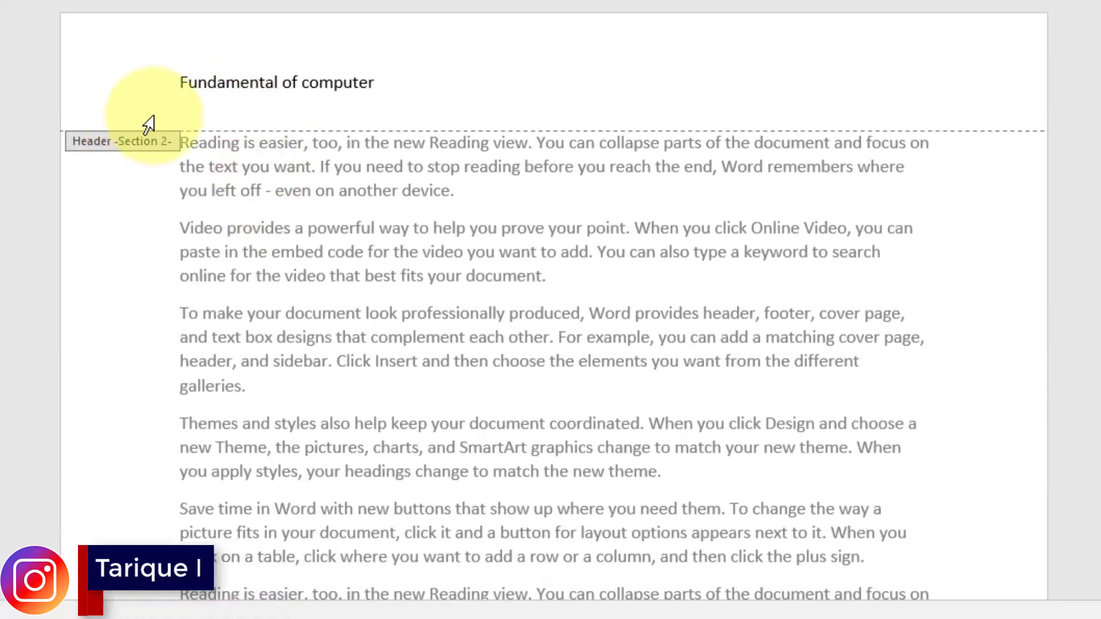
scroll(229, 144, "up", 3)
scroll(244, 146, "down", 5)
scroll(241, 145, "down", 15)
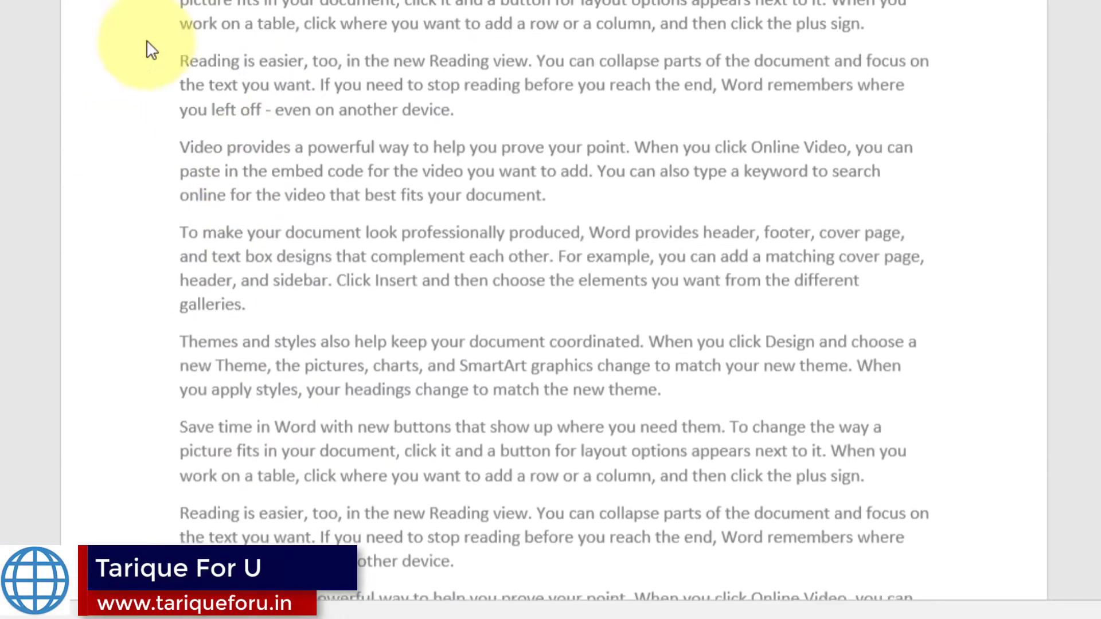
scroll(215, 5, "down", 10)
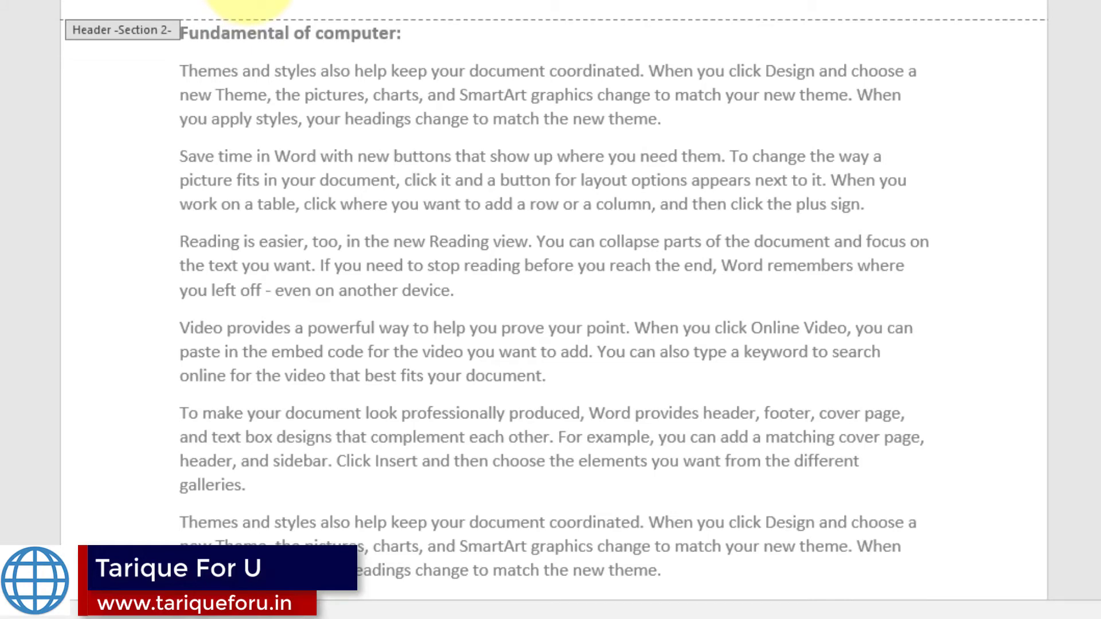
scroll(246, 6, "up", 10)
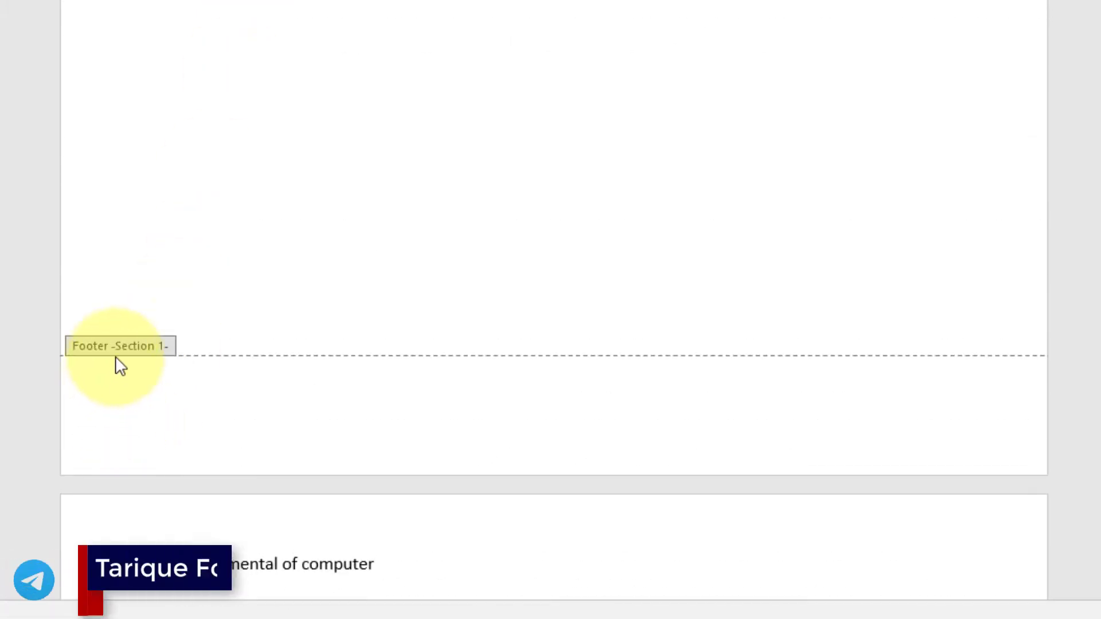
scroll(246, 342, "up", 15)
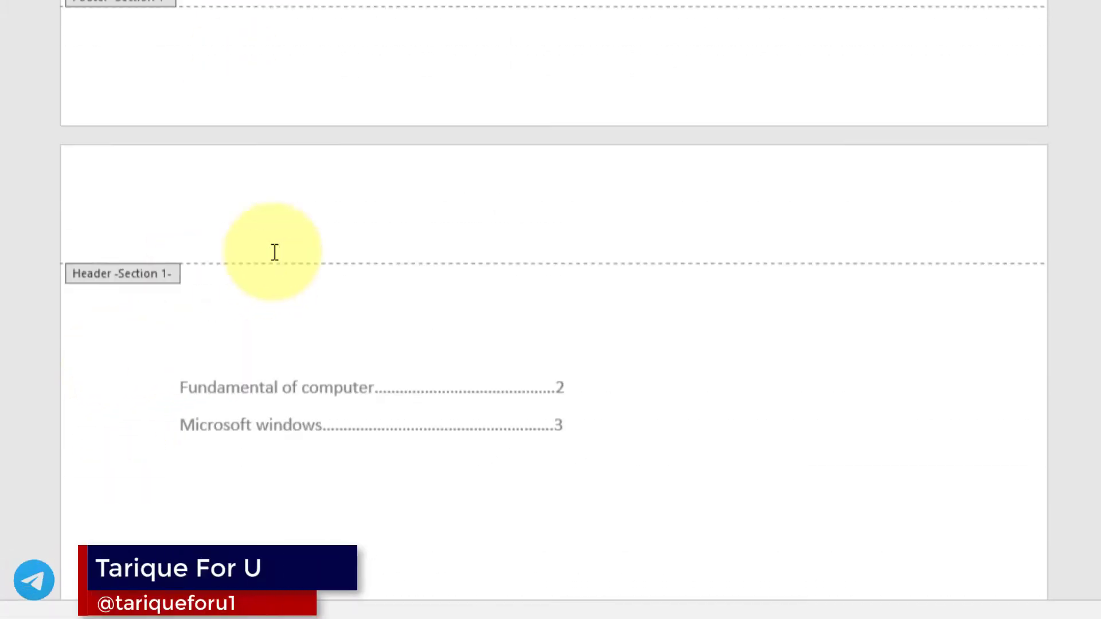
scroll(275, 253, "up", 20)
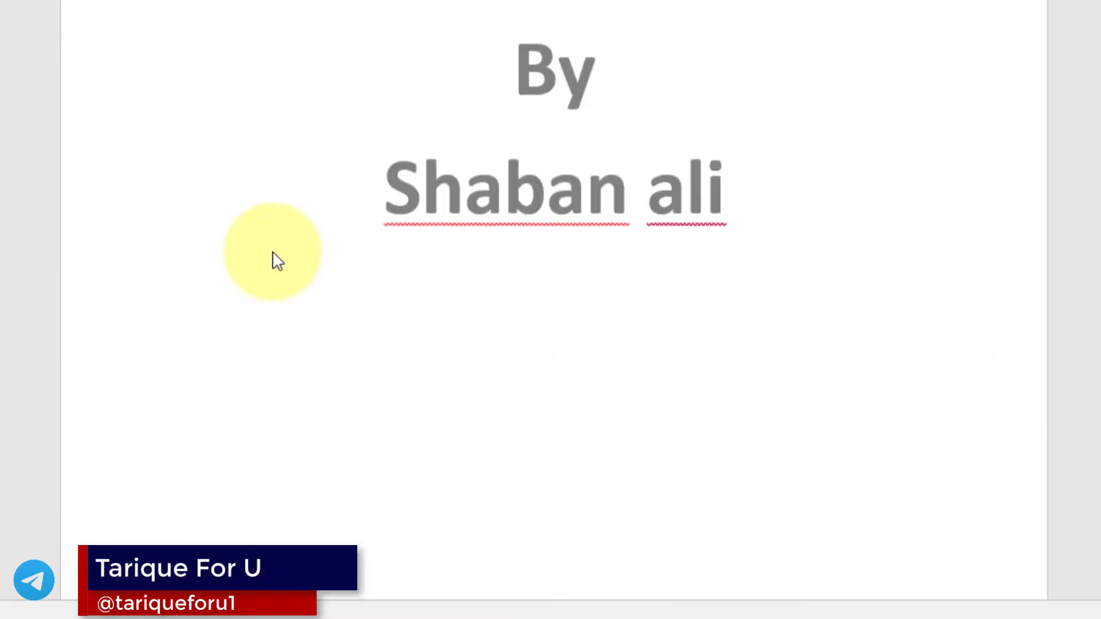
scroll(278, 261, "up", 5)
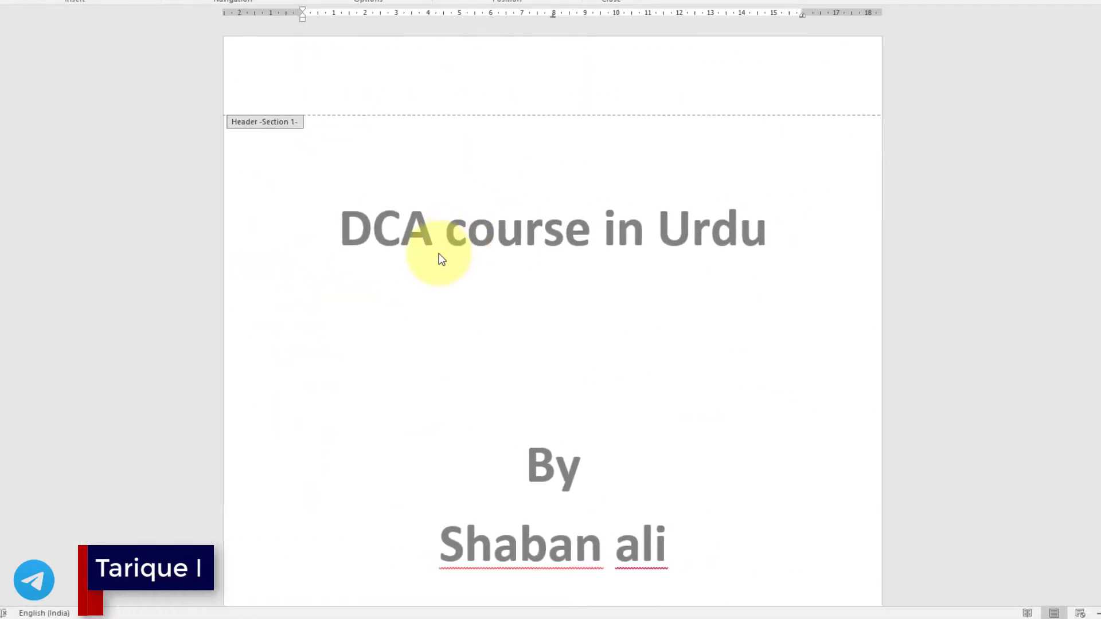
scroll(441, 259, "down", 20)
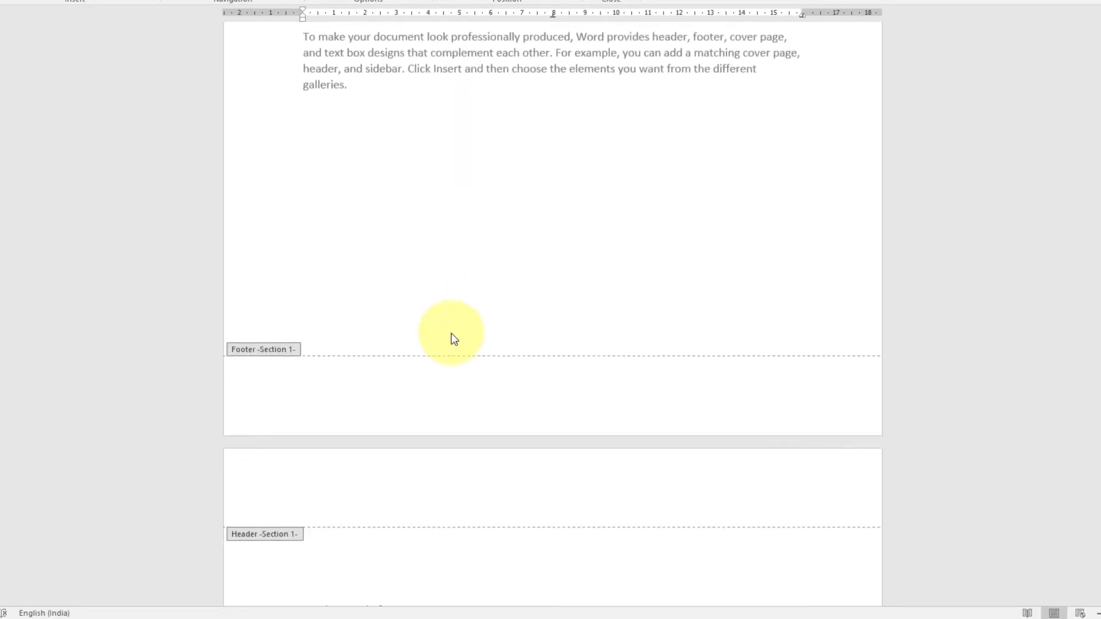
scroll(454, 338, "down", 15)
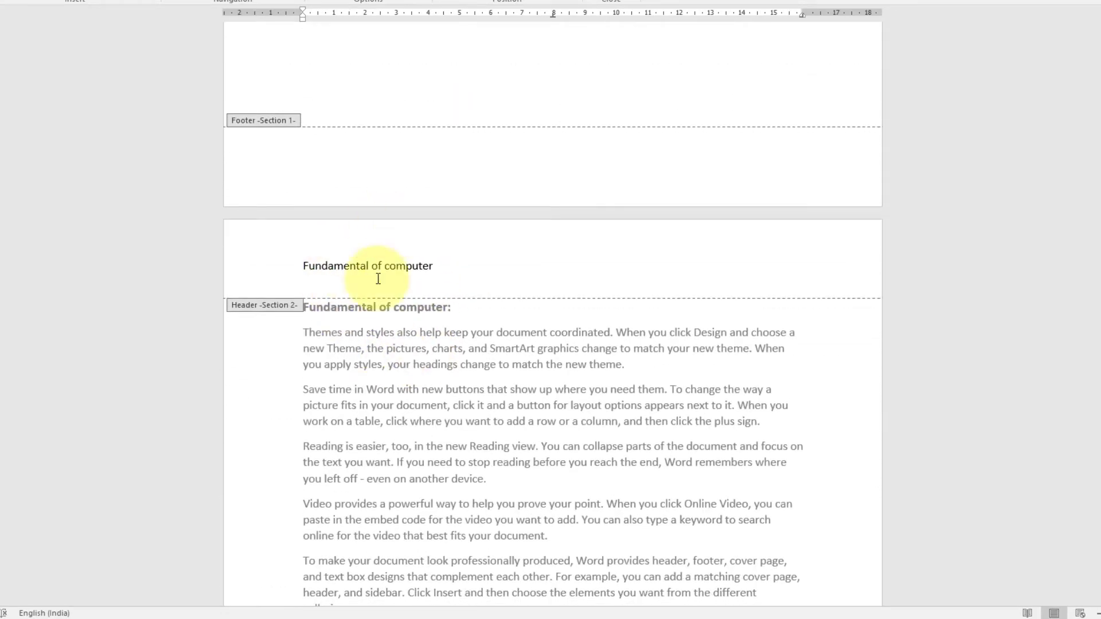
scroll(354, 273, "down", 15)
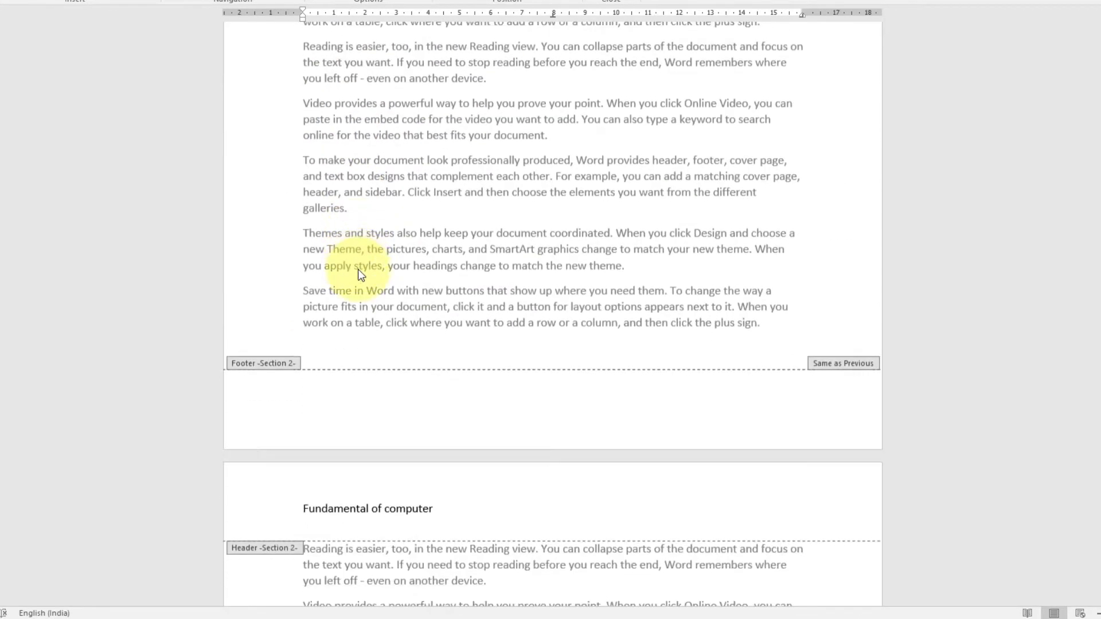
scroll(370, 286, "down", 20)
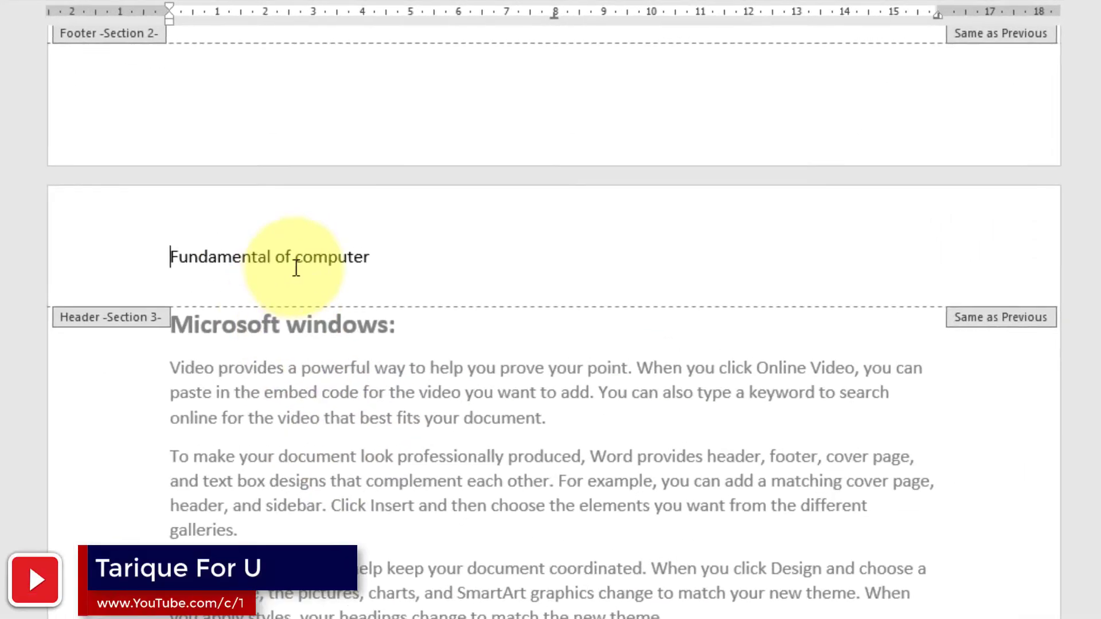
Unlink the Section 3 header from the previous section and replace its text with "Microsoft windows".
left_click_drag(378, 263, 153, 261)
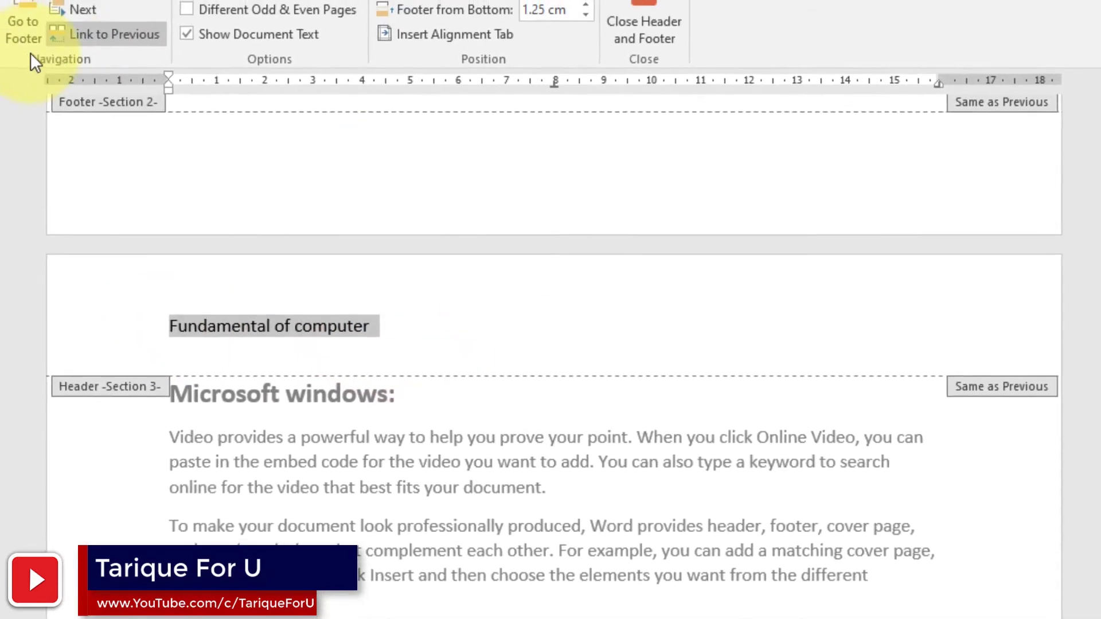
left_click(118, 45)
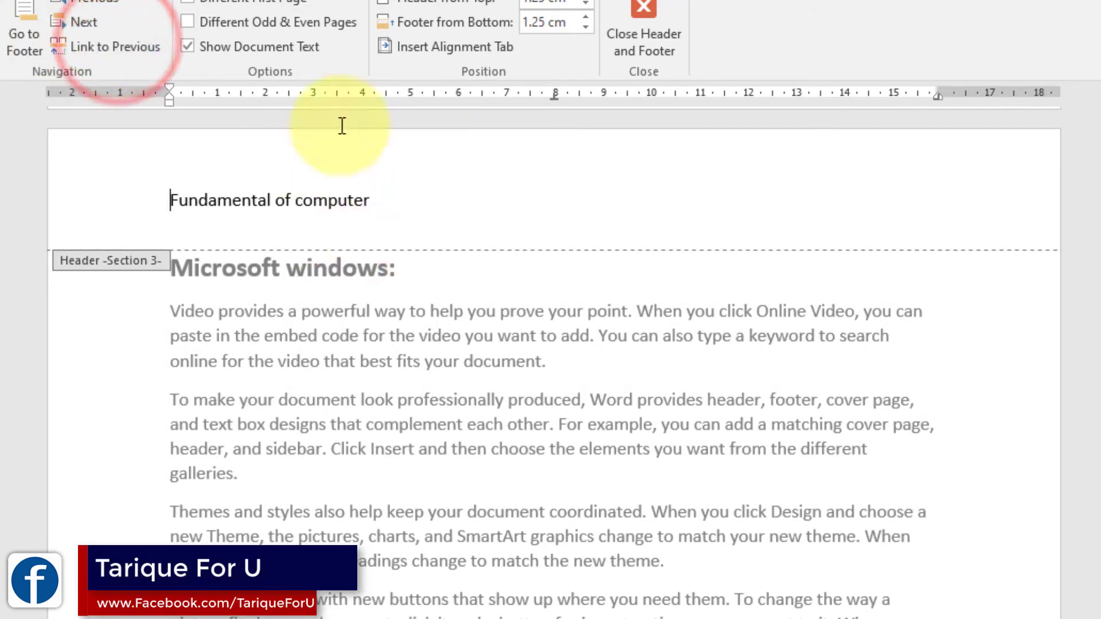
left_click_drag(392, 205, 197, 199)
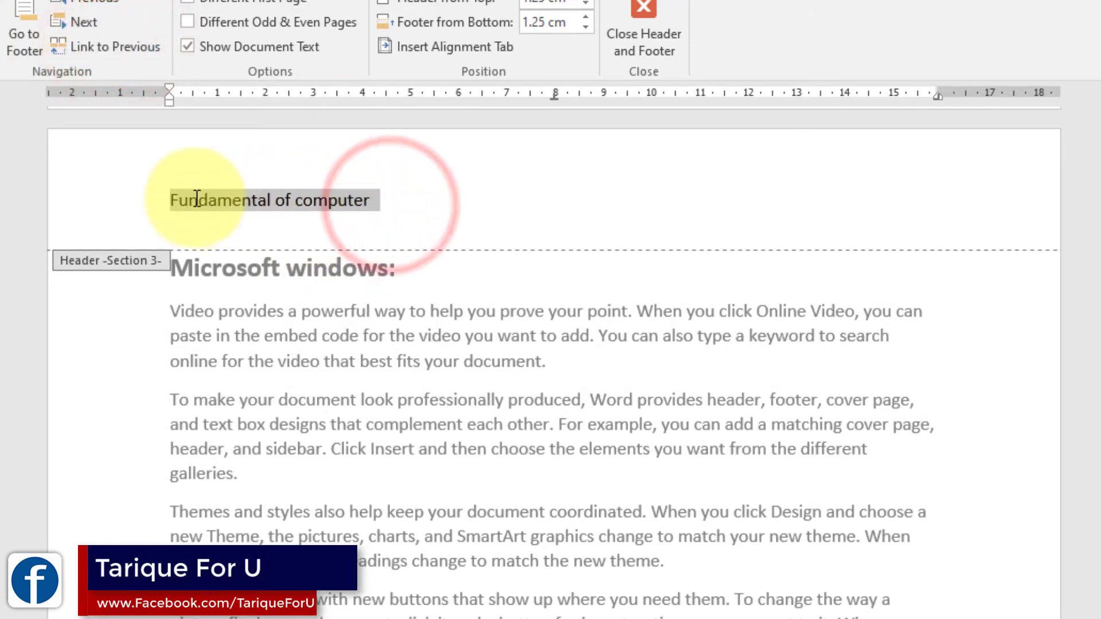
type("micro")
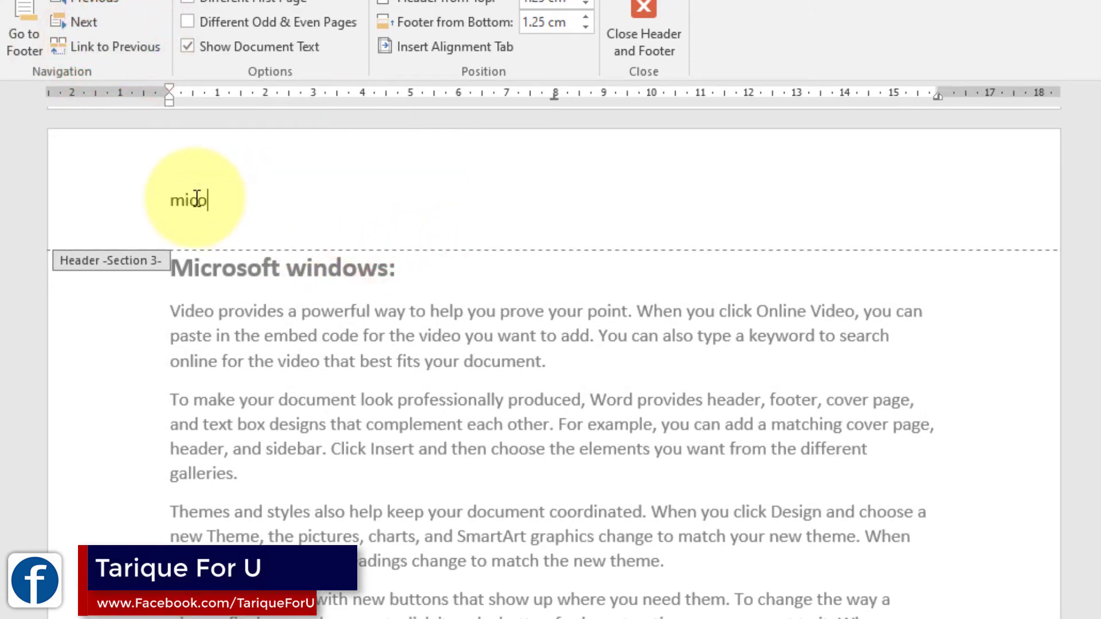
type("soft windows")
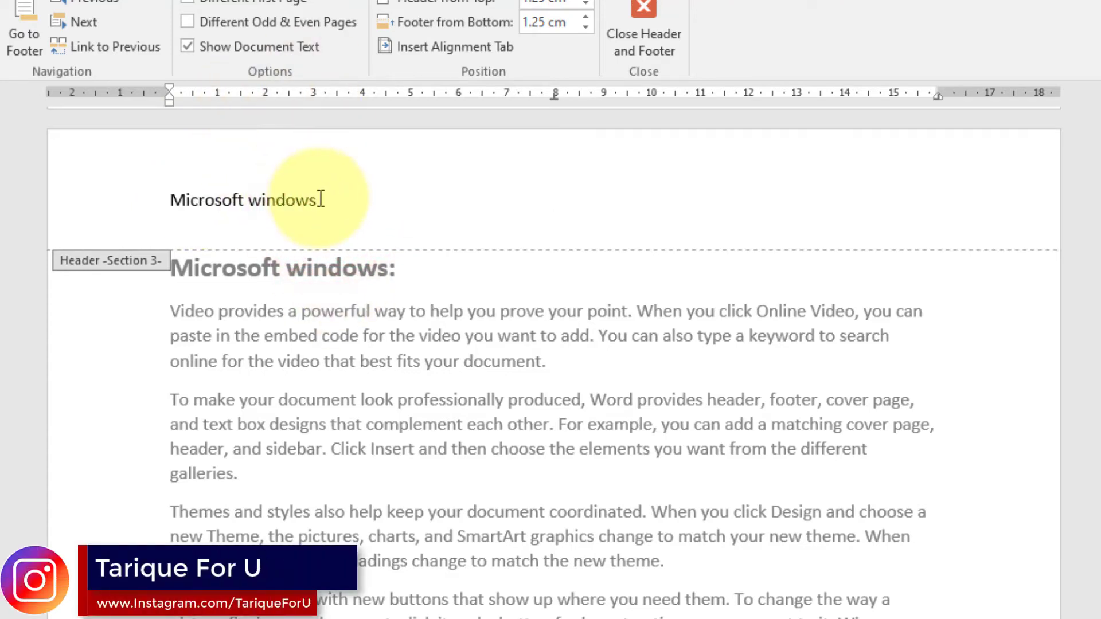
Make the "Microsoft windows" header text bold at size 14 and return to the document body.
left_click_drag(300, 202, 172, 198)
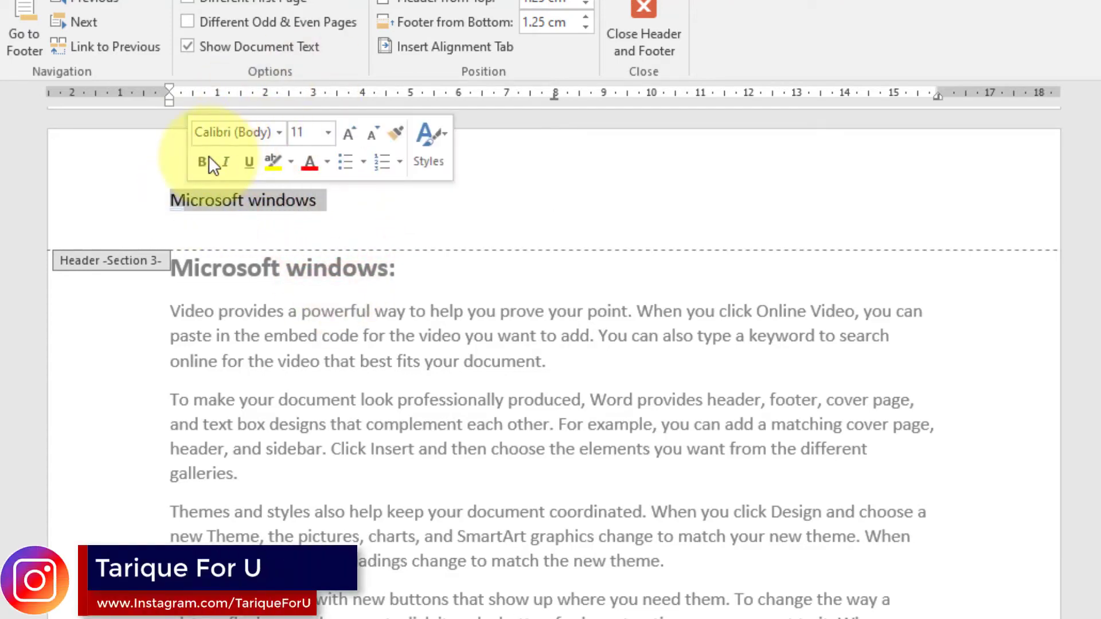
left_click(208, 161)
left_click(350, 139)
left_click(350, 140)
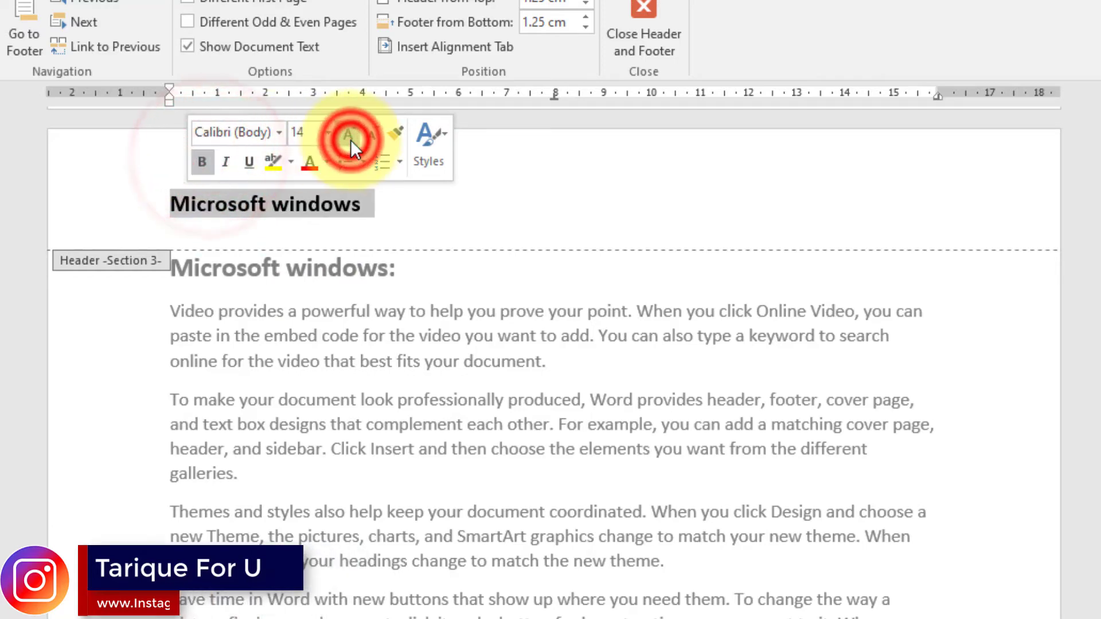
left_click(398, 230)
triple_click(370, 346)
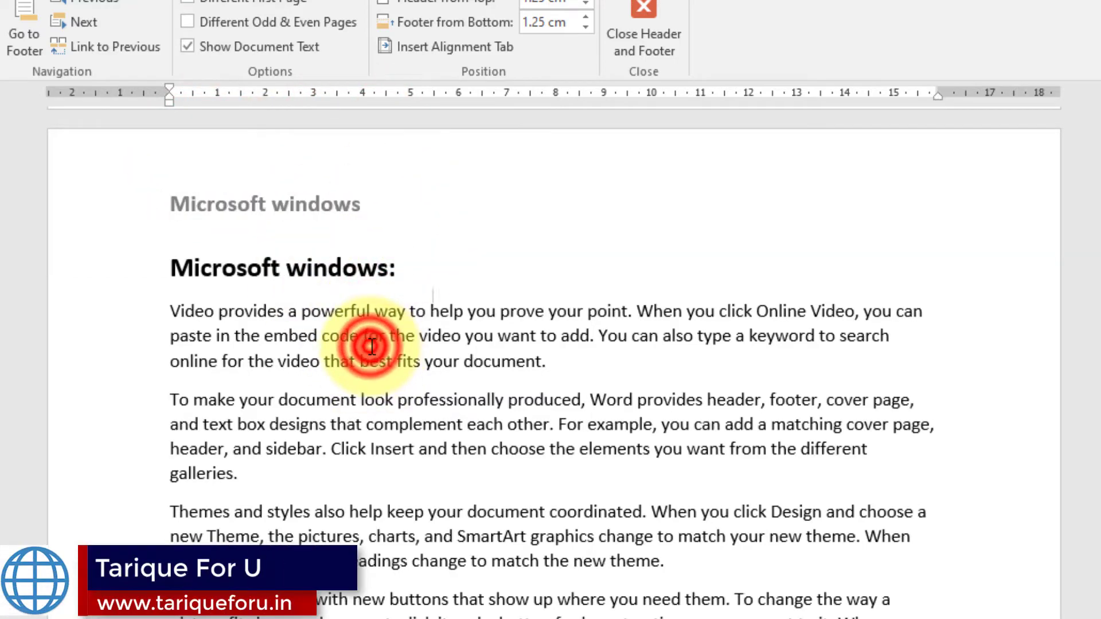
left_click(345, 454)
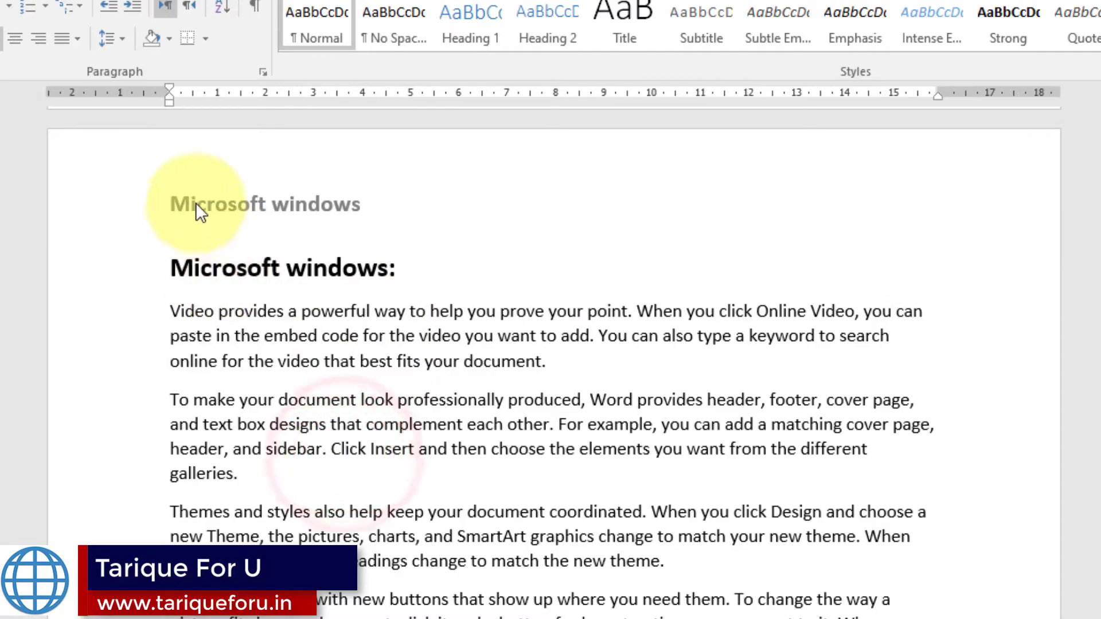
Check the header text on the pages of the "Microsoft windows" and "Fundamental of computer" chapters.
scroll(378, 299, "down", 15)
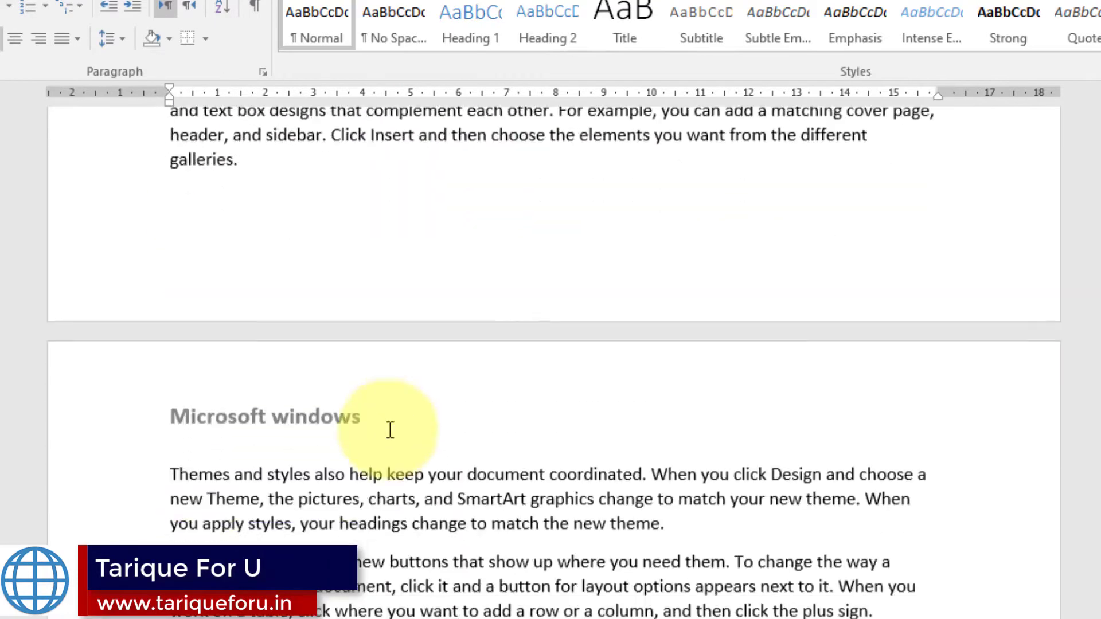
scroll(533, 482, "down", 20)
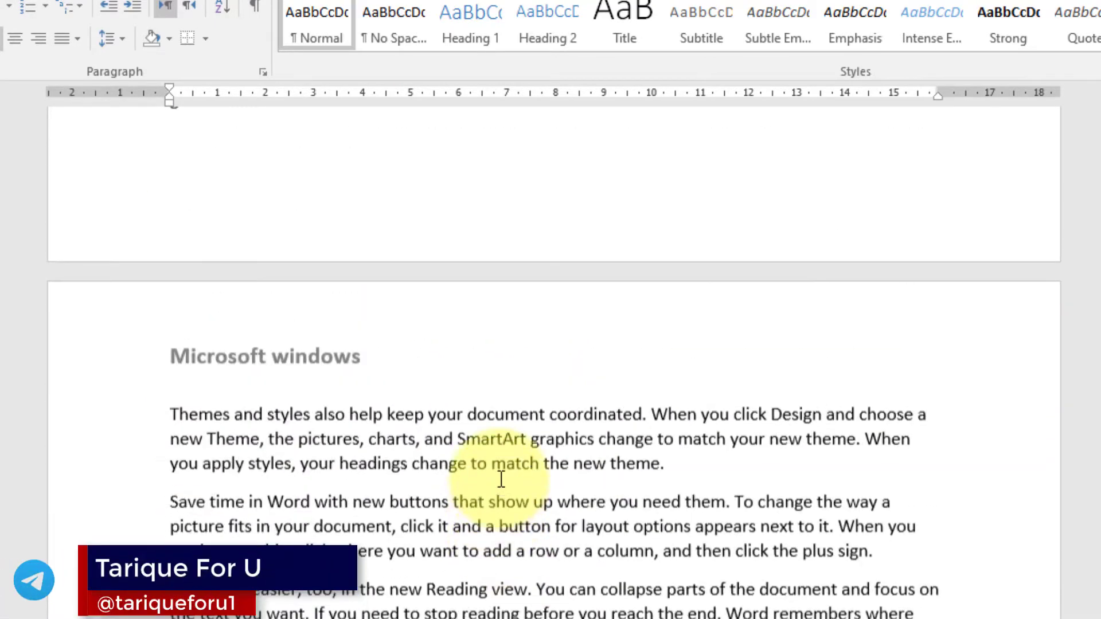
scroll(501, 479, "down", 20)
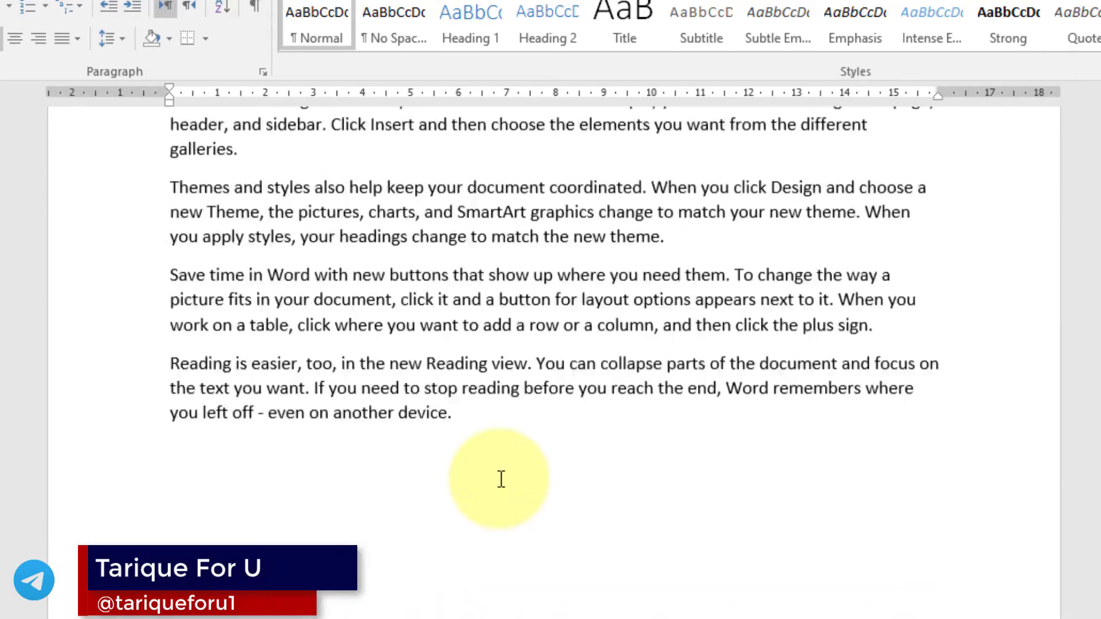
scroll(499, 478, "up", 1)
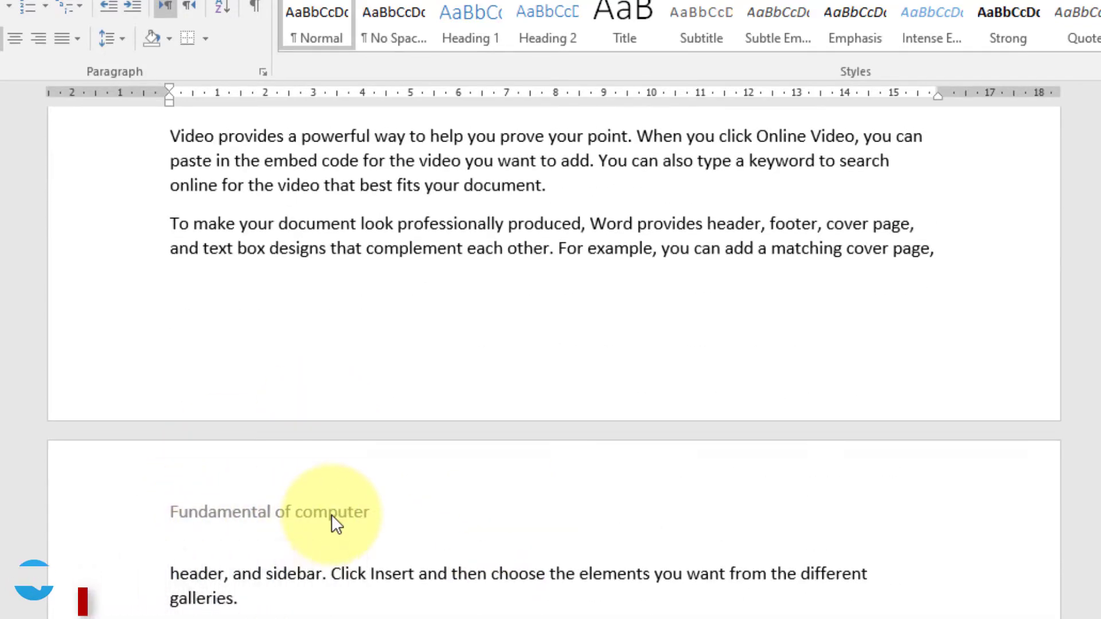
scroll(331, 514, "up", 5)
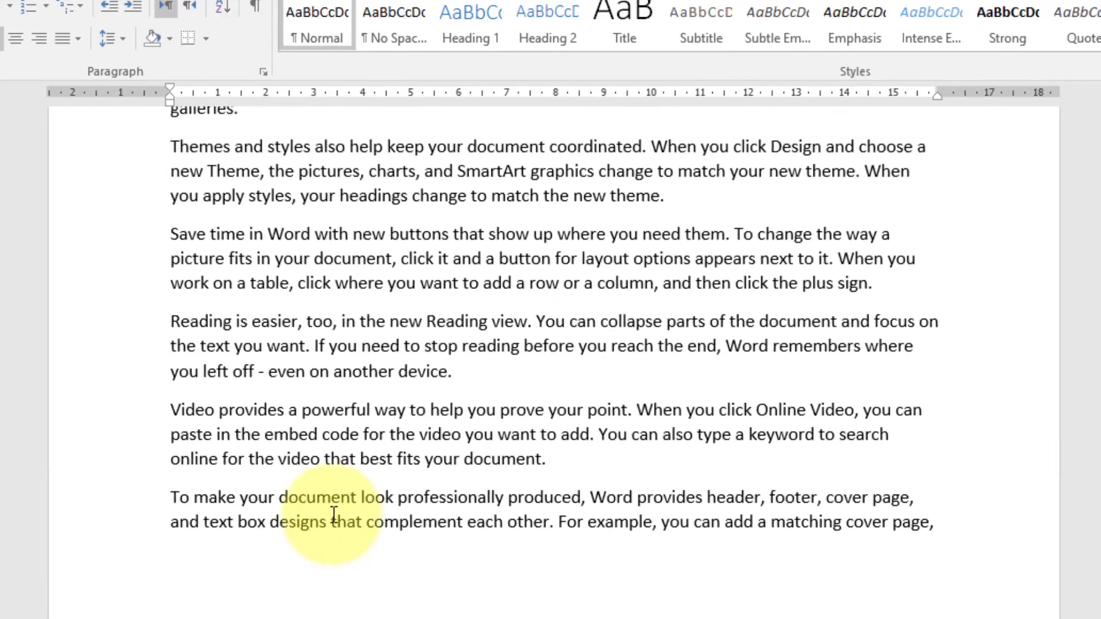
scroll(354, 467, "up", 8)
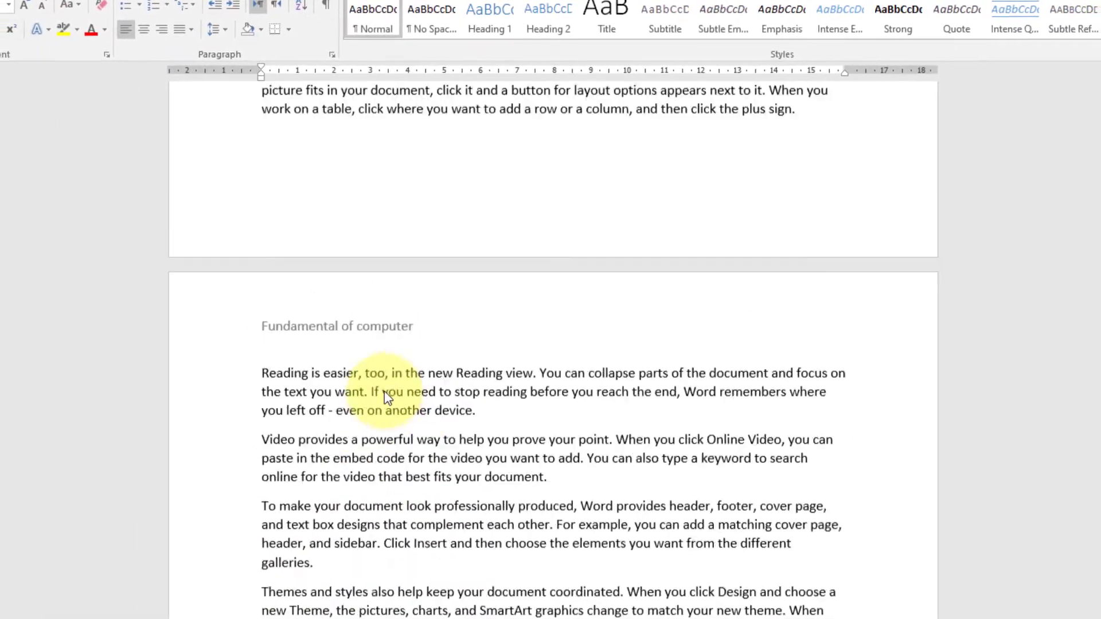
scroll(390, 381, "down", 10)
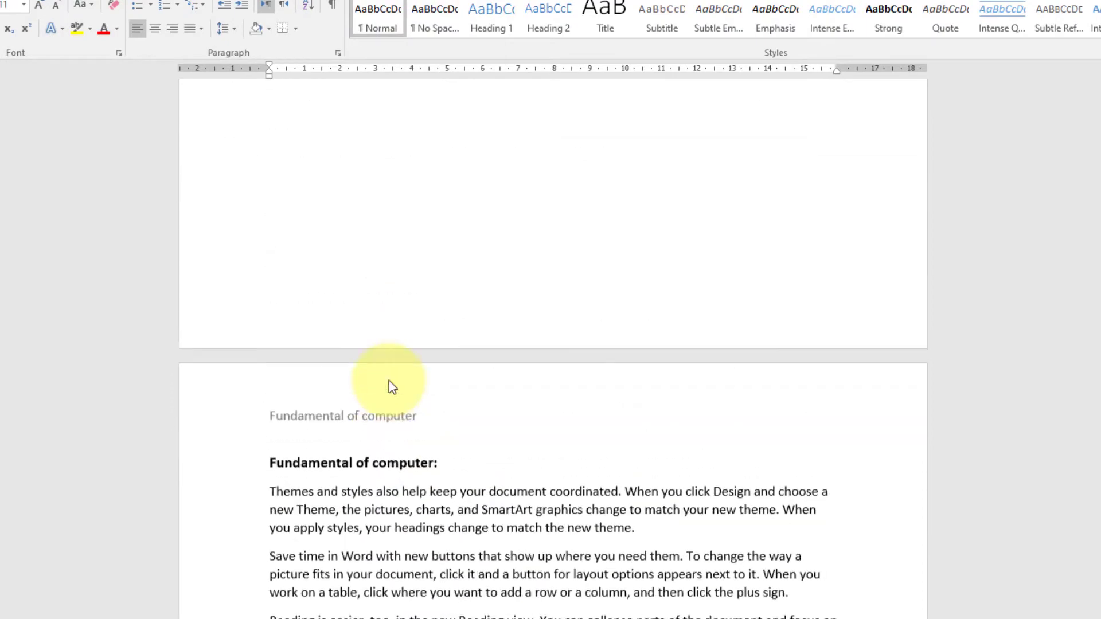
scroll(400, 437, "down", 15)
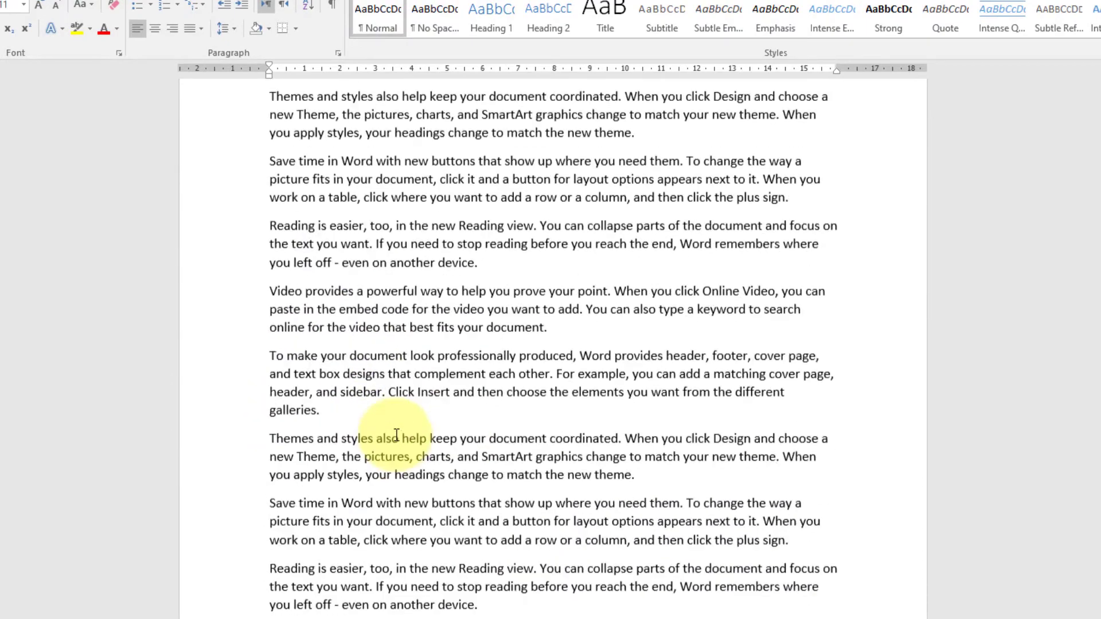
scroll(402, 442, "down", 15)
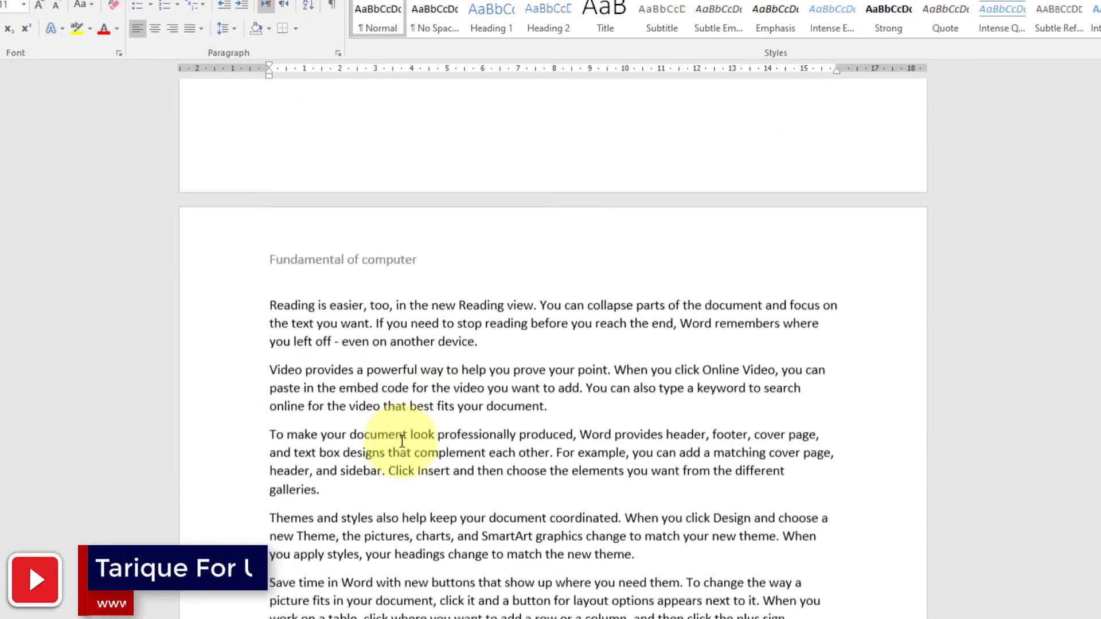
scroll(382, 462, "down", 20)
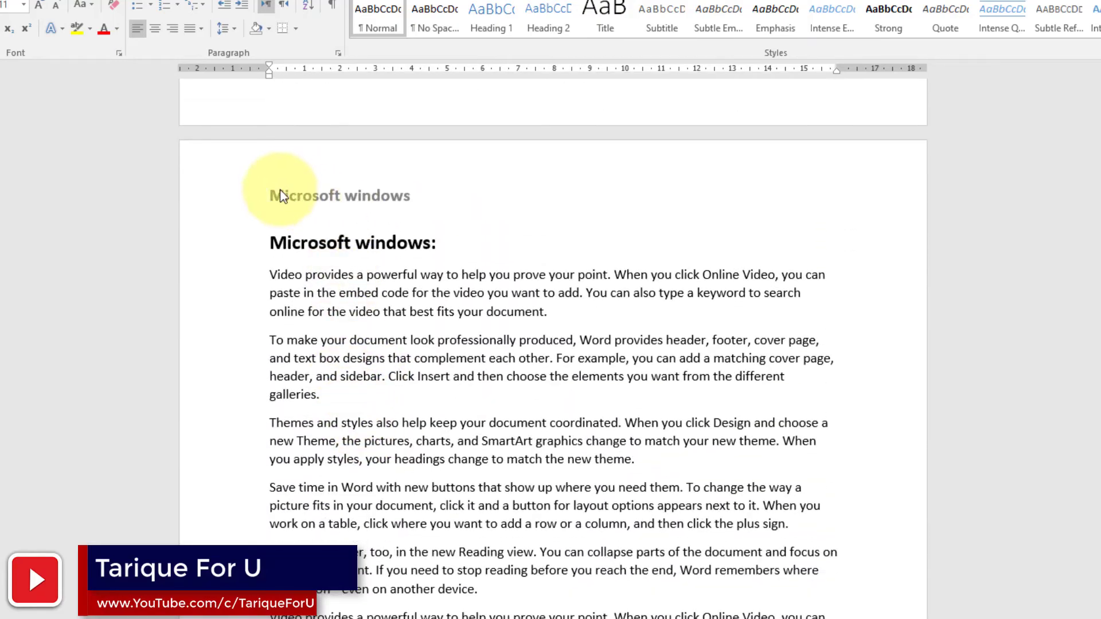
scroll(390, 200, "down", 10)
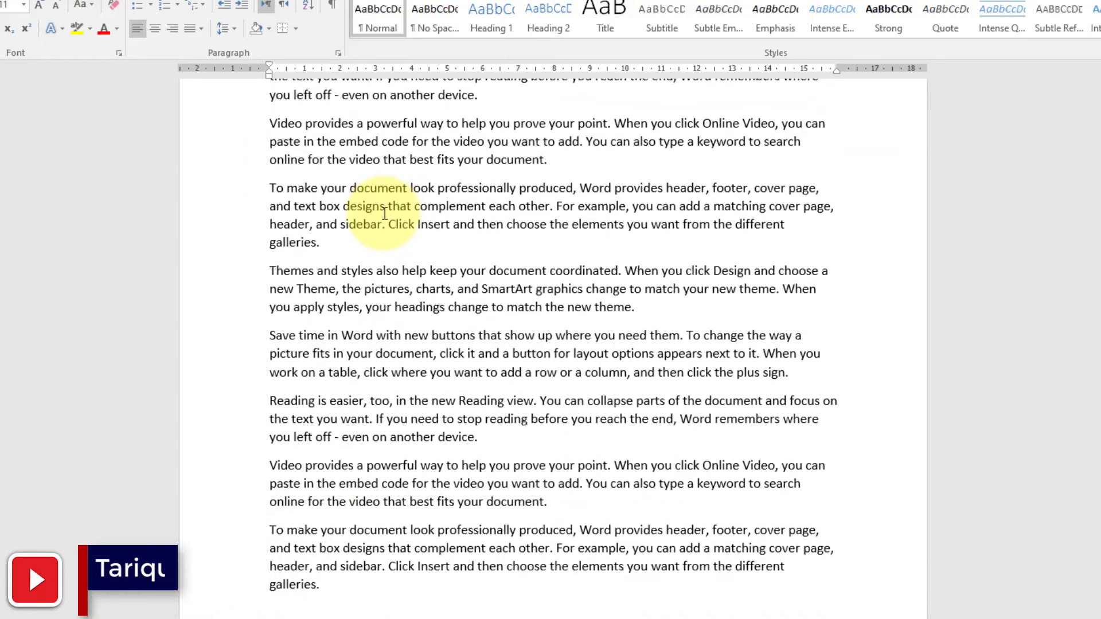
scroll(384, 214, "up", 10)
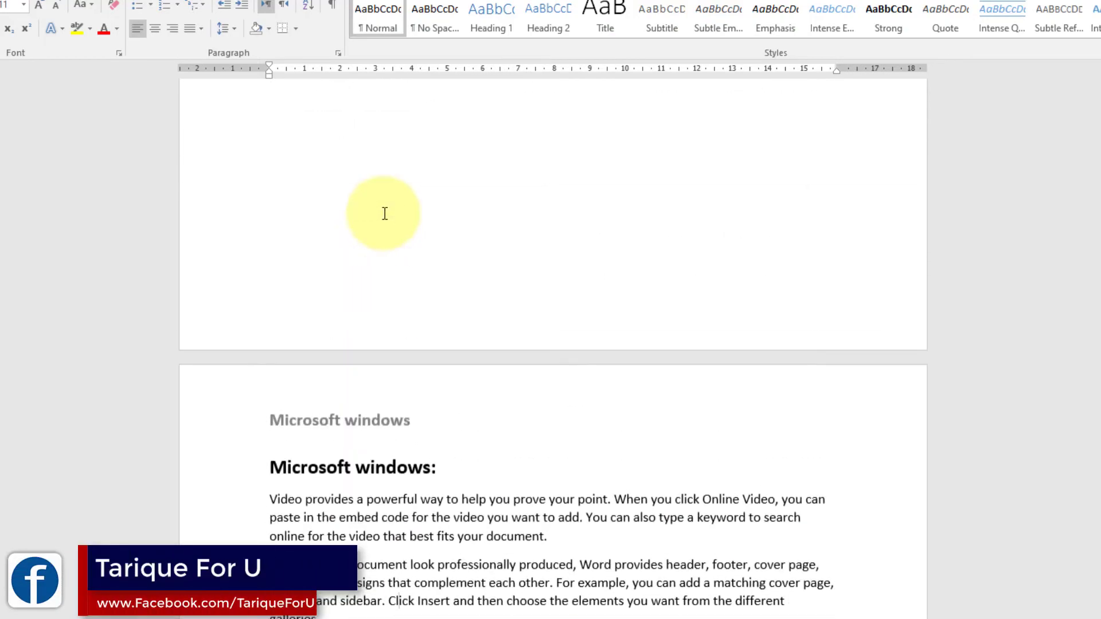
scroll(385, 214, "down", 4)
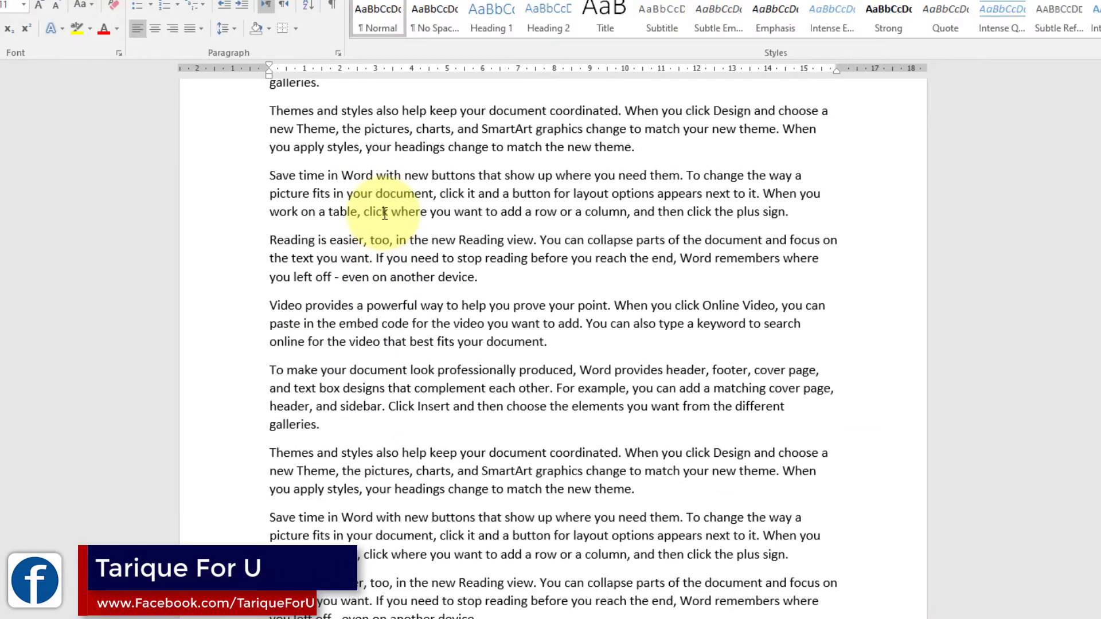
scroll(385, 214, "down", 20)
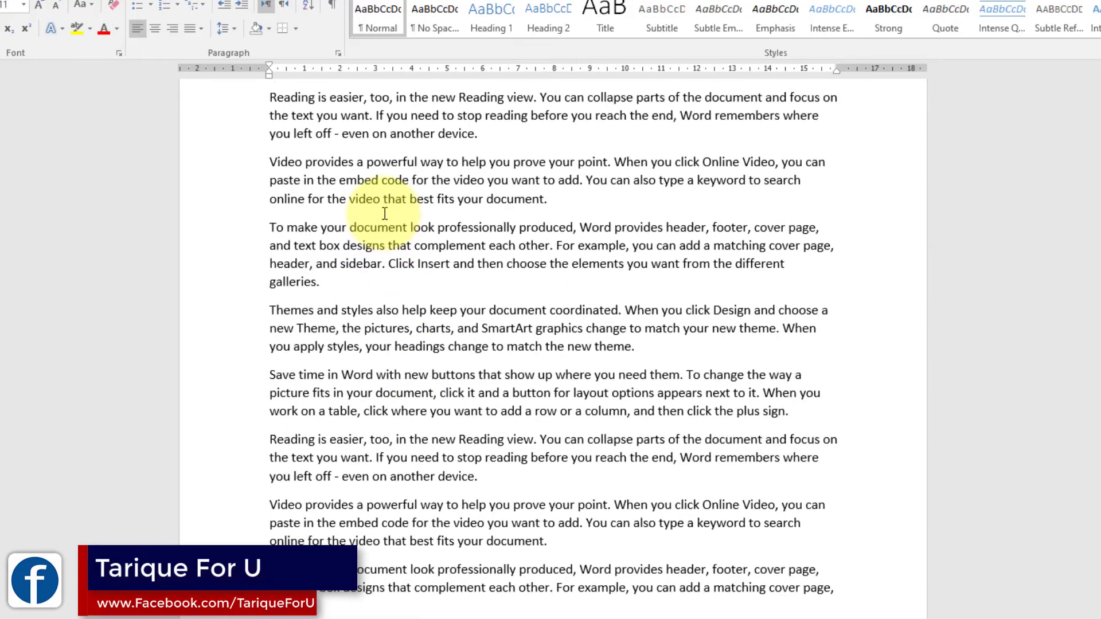
scroll(385, 213, "up", 15)
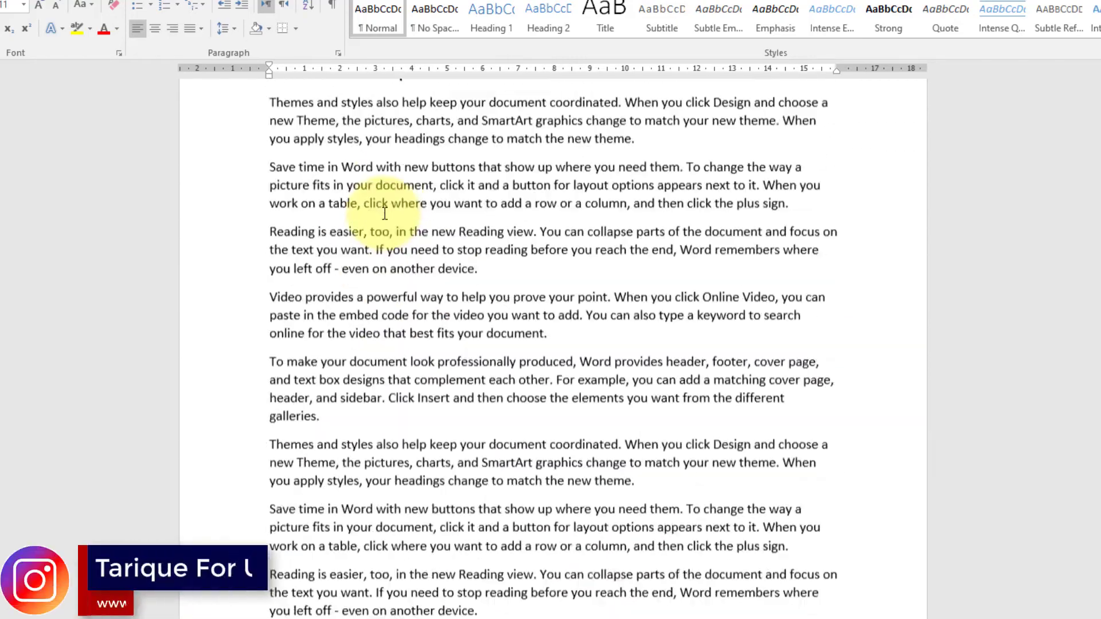
Compare the header area on the title, contents and other front matter pages with the first "Fundamental of computer:" page.
scroll(530, 293, "up", 9)
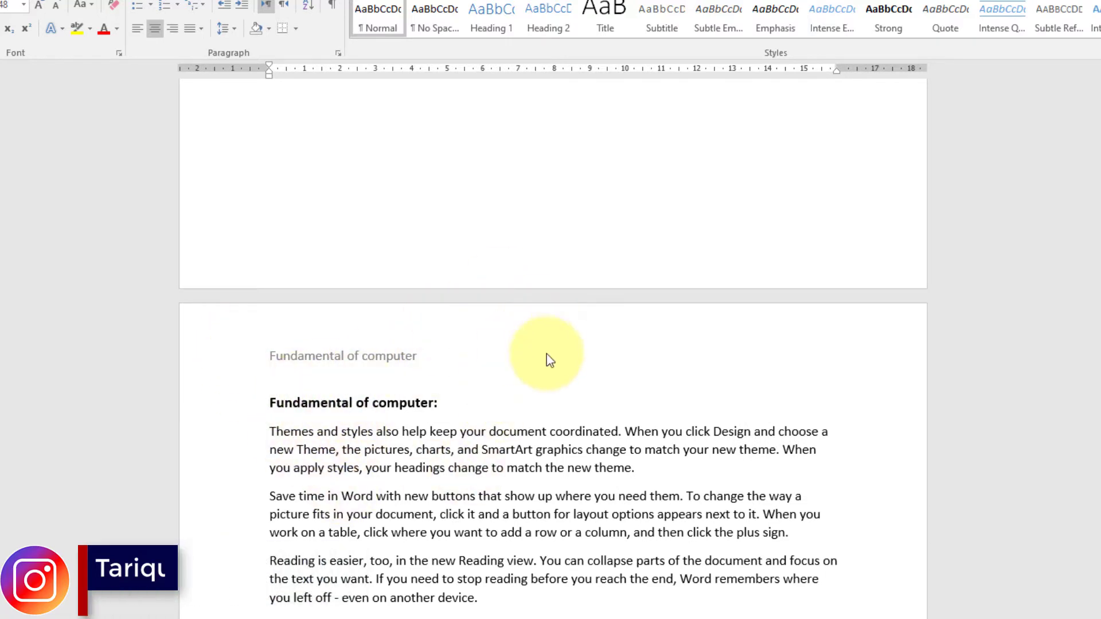
scroll(557, 343, "up", 12)
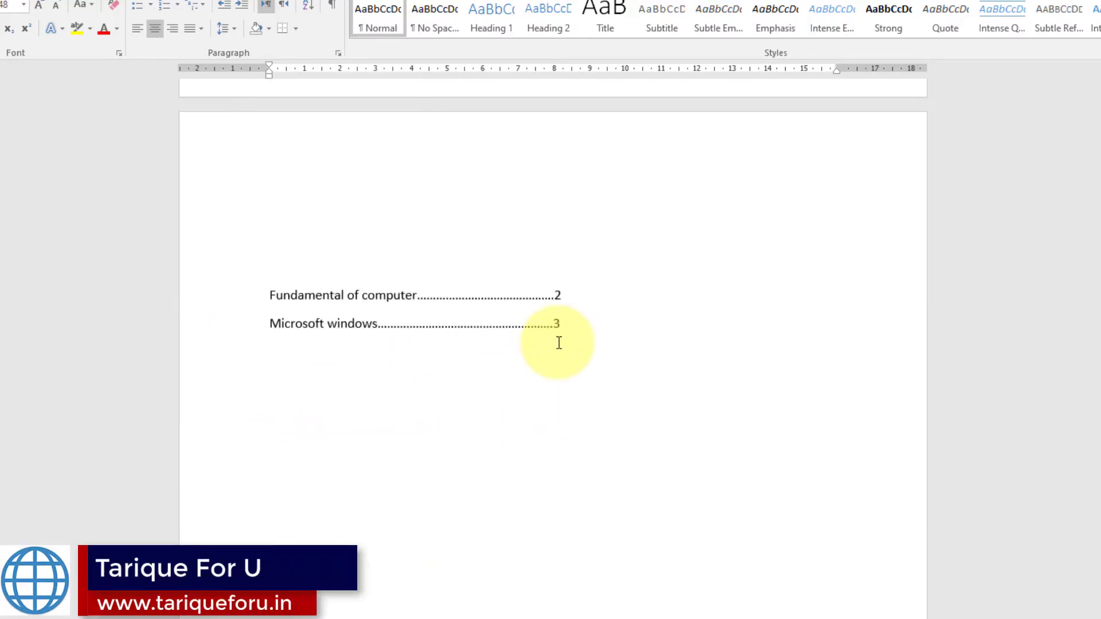
scroll(559, 343, "up", 15)
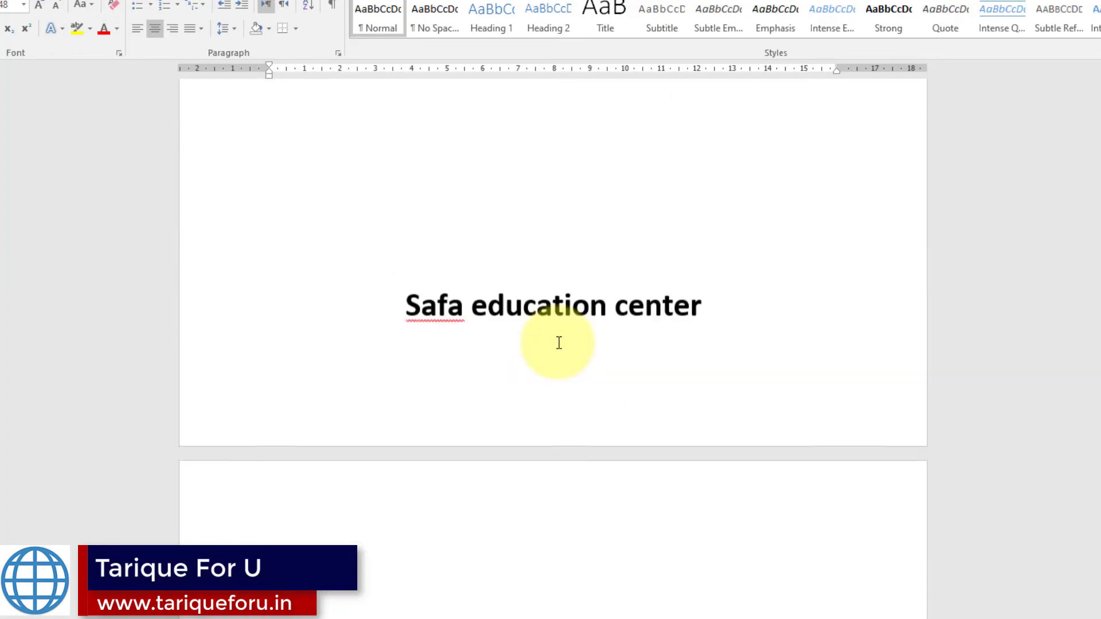
scroll(560, 342, "up", 3)
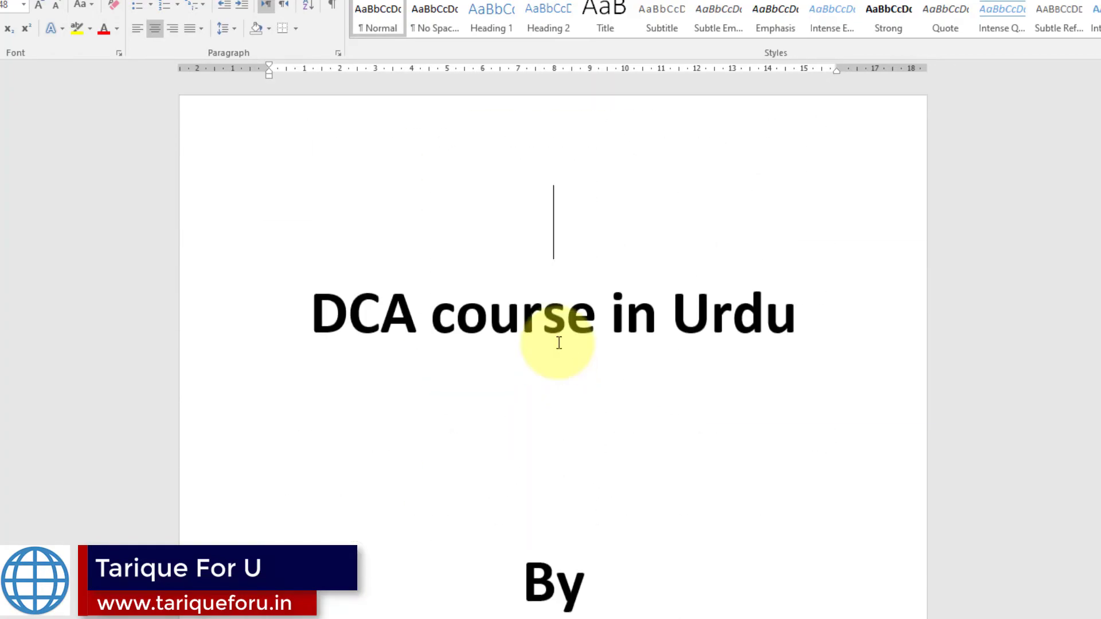
scroll(559, 342, "down", 15)
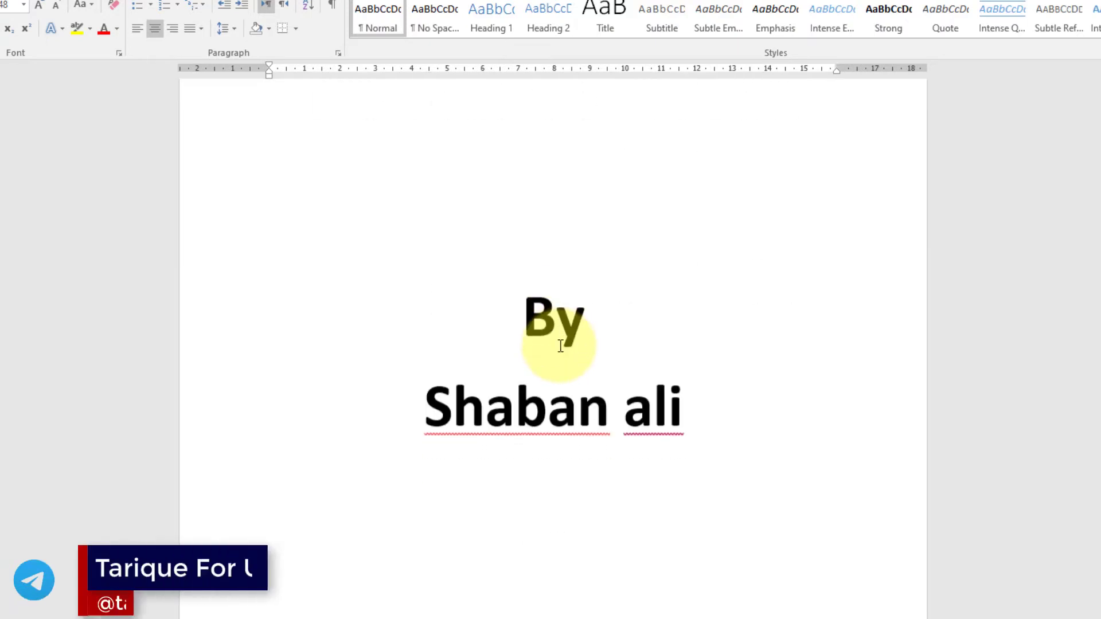
scroll(511, 380, "down", 15)
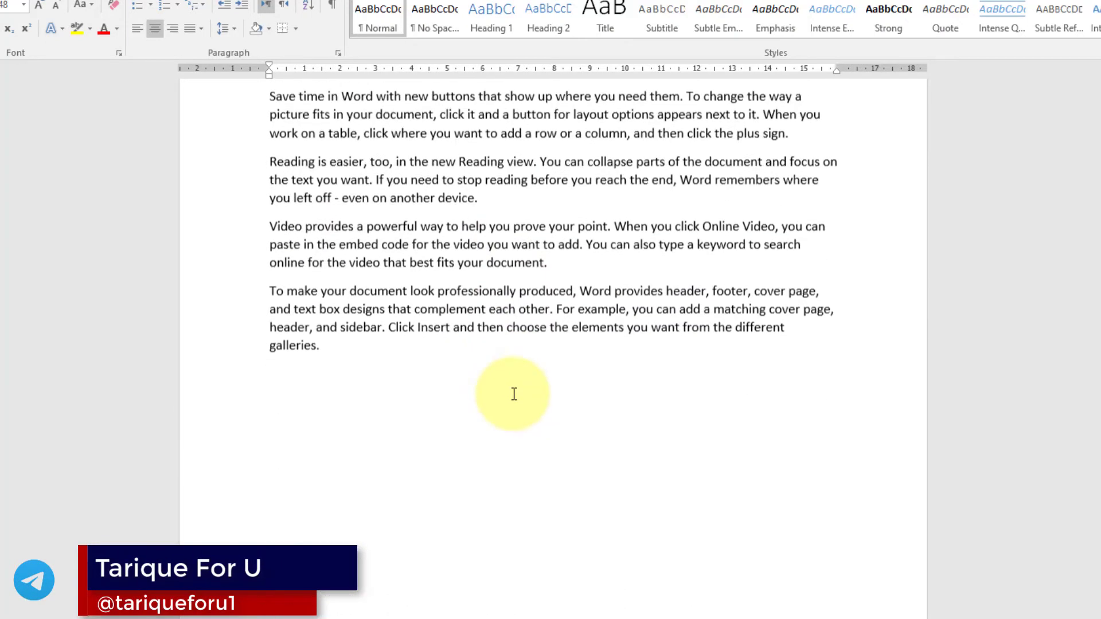
scroll(514, 390, "down", 4)
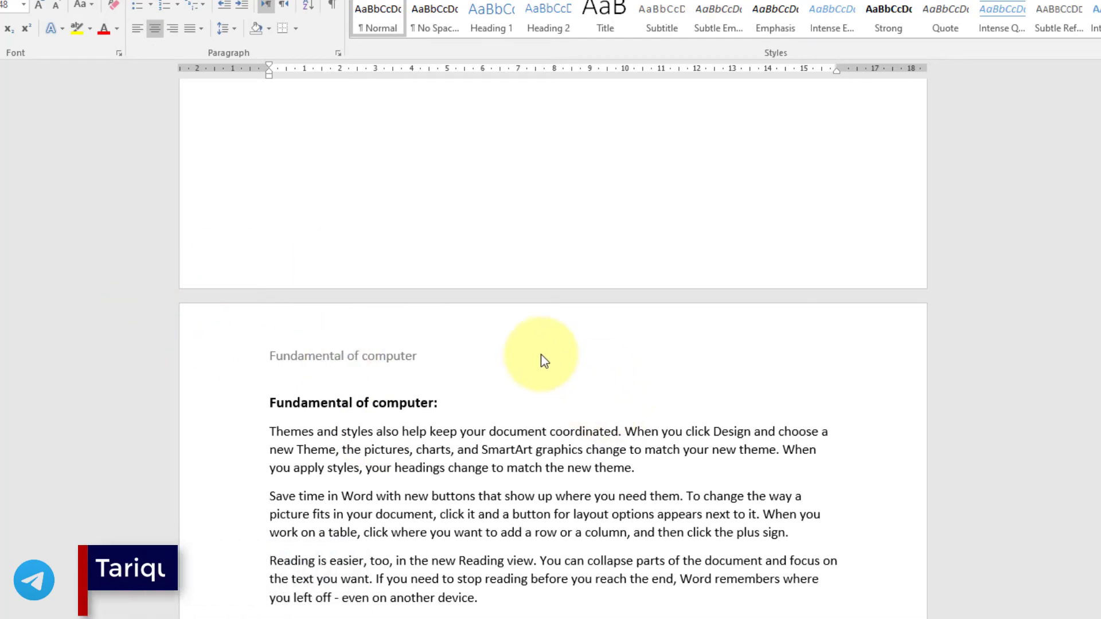
Replace the "Fundamental of computer" text in the Section 2 header with a Plain Number 1 page number at the top of the page.
double_click(535, 332)
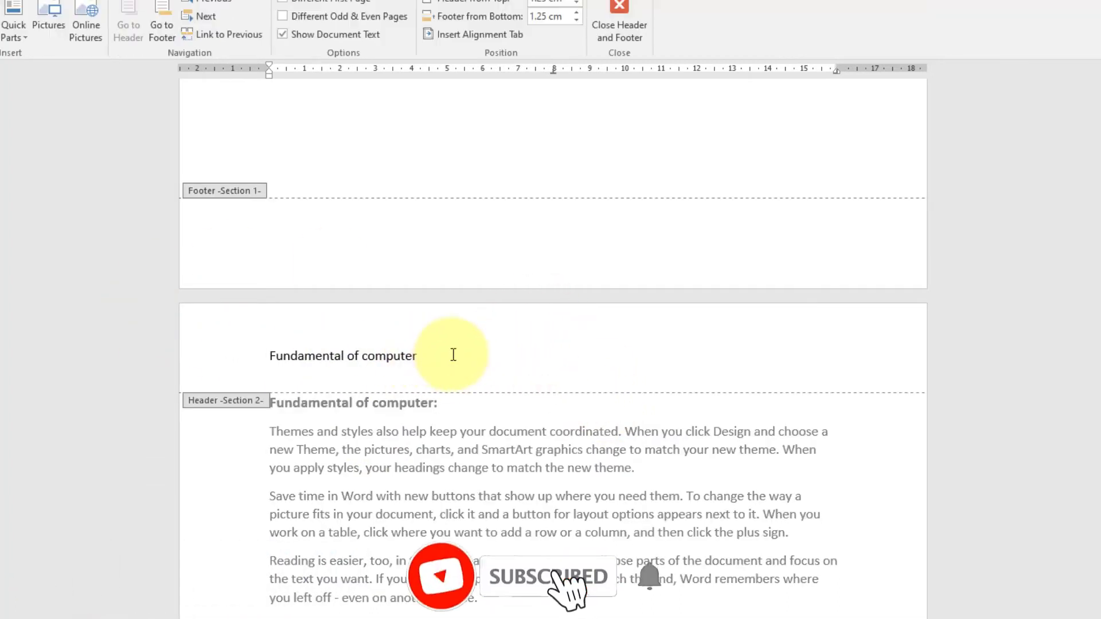
left_click_drag(440, 356, 272, 355)
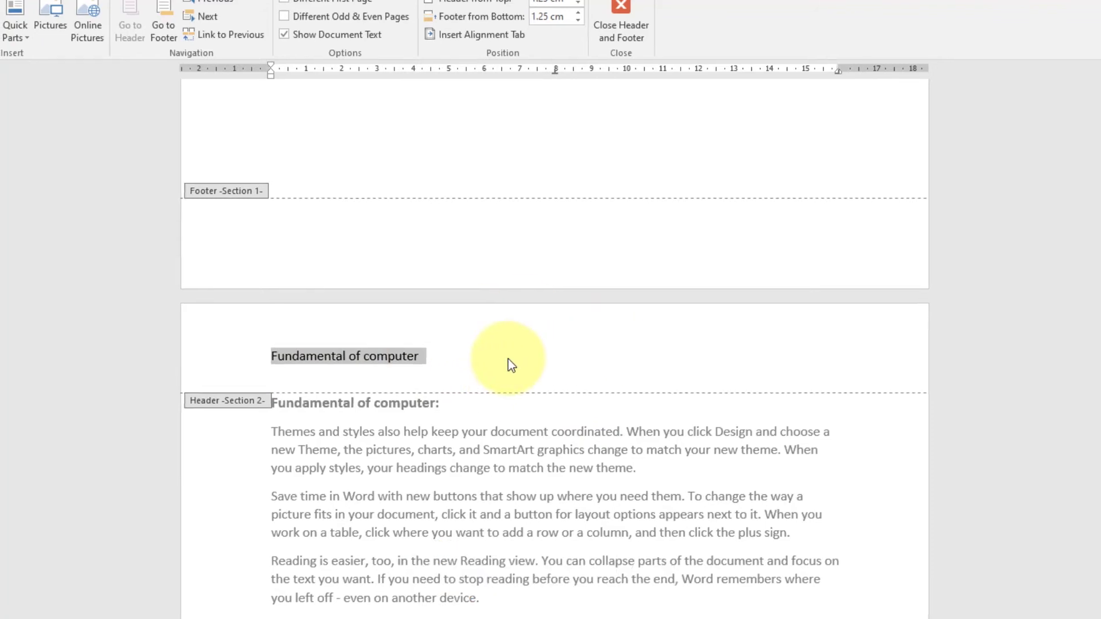
key("Tab")
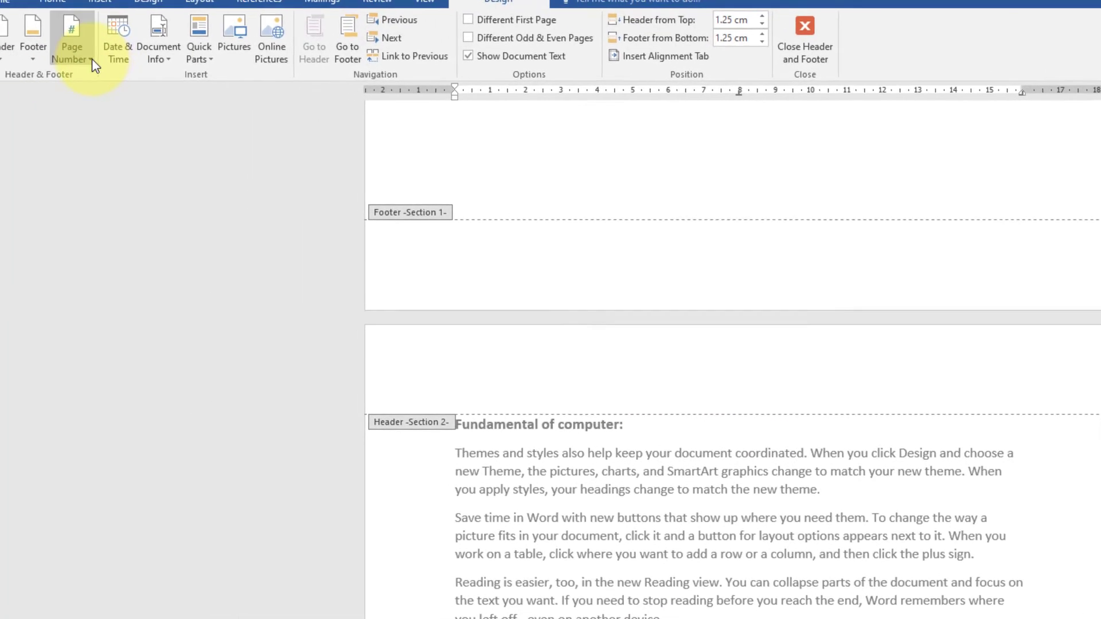
left_click(94, 63)
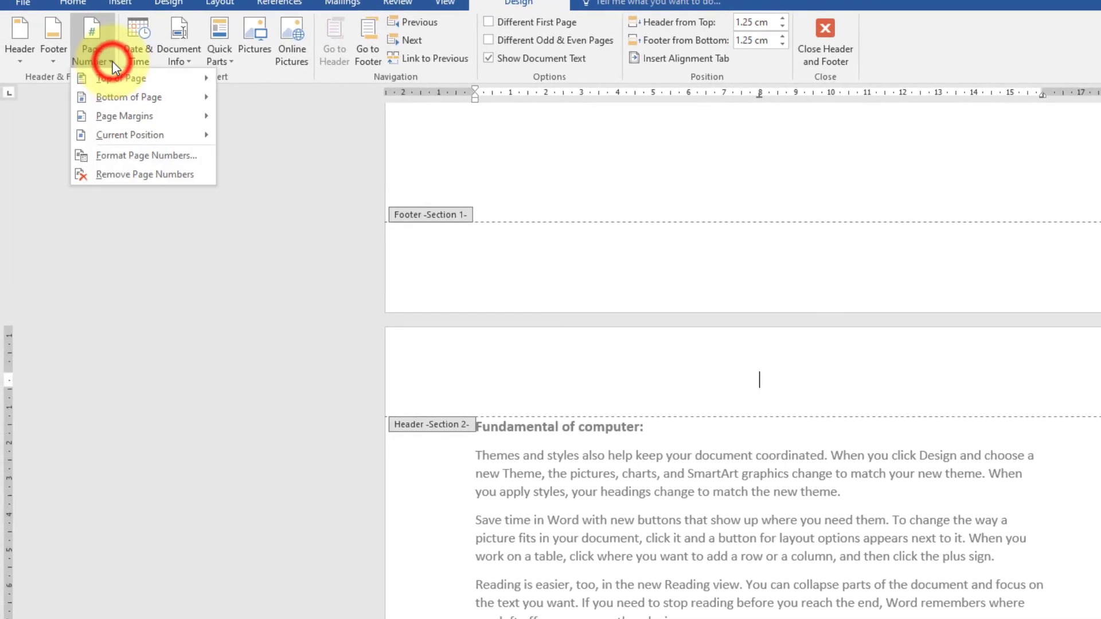
mouse_move(87, 77)
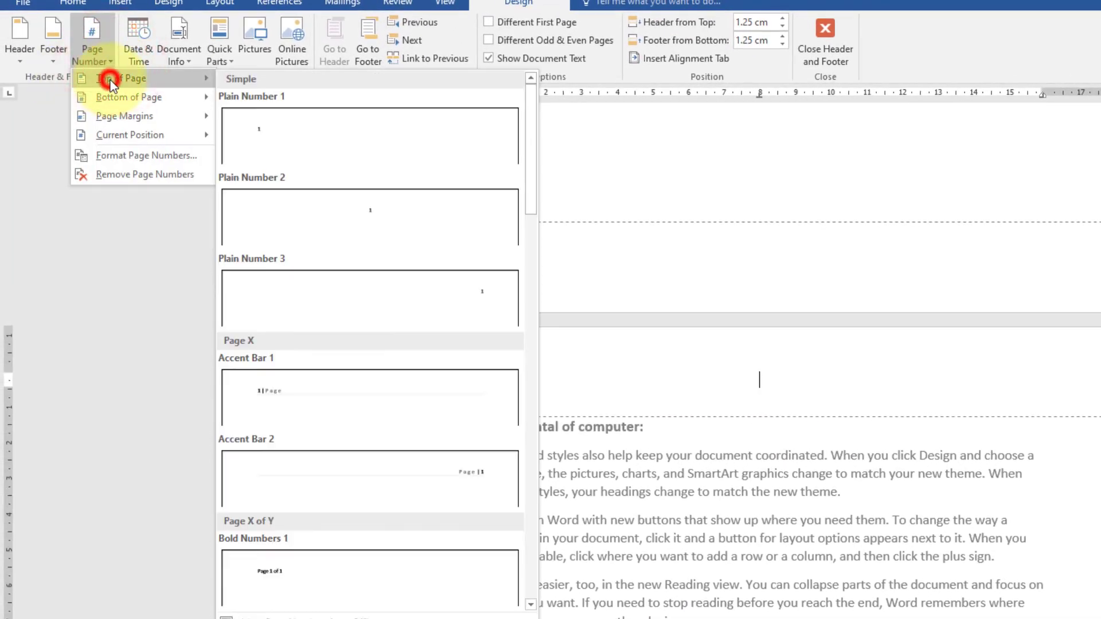
left_click(277, 134)
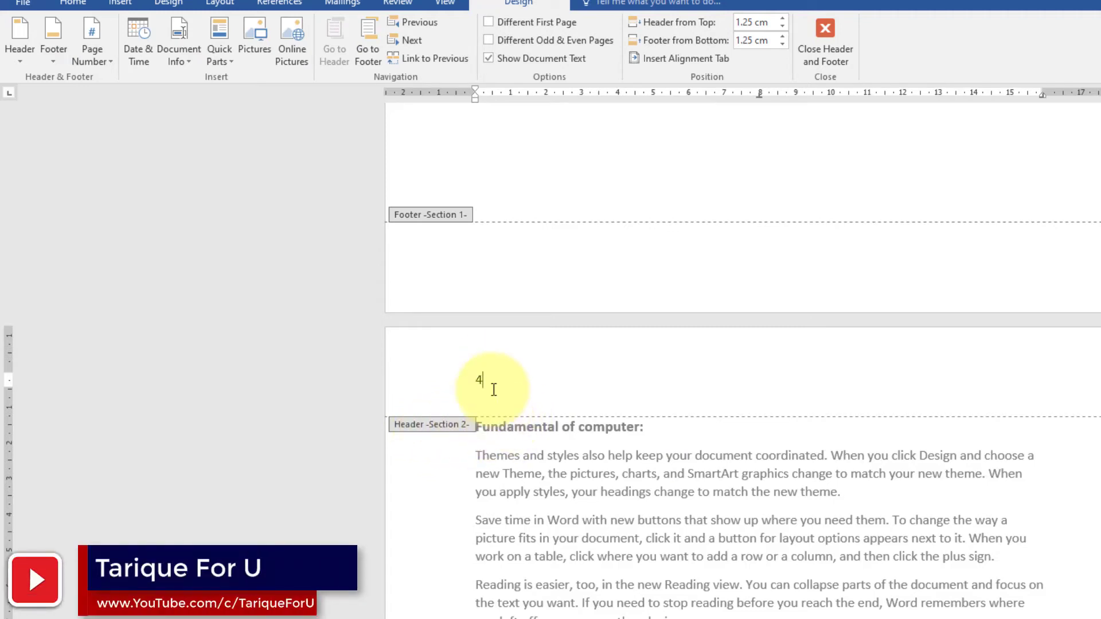
Set the Section 2 header's page numbering to start at 1 instead of continuing from the previous section.
scroll(494, 390, "up", 10)
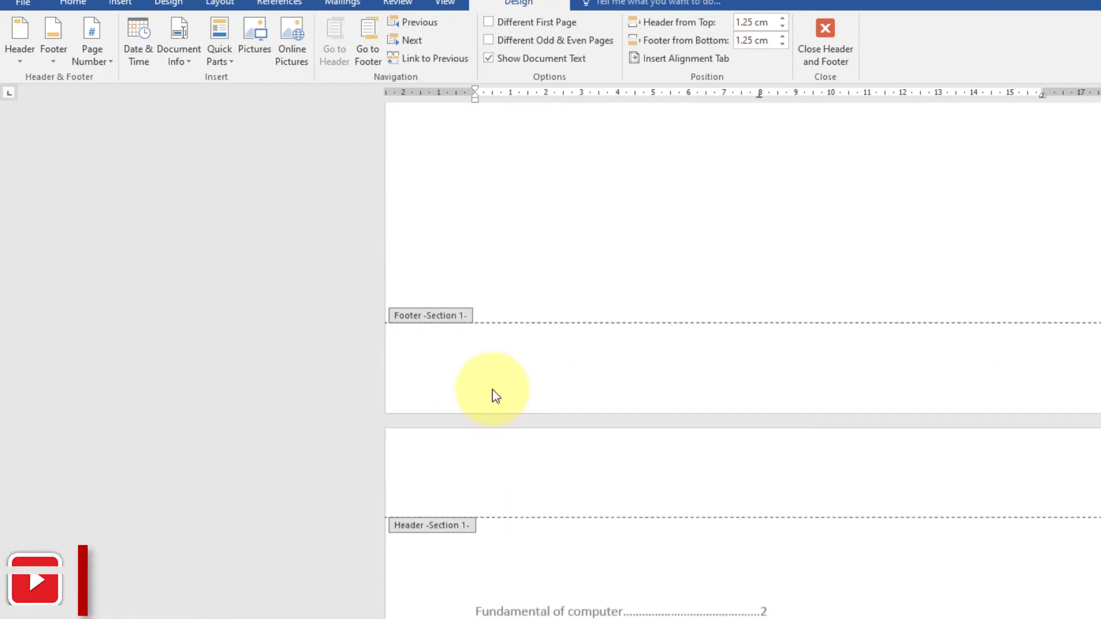
scroll(496, 396, "up", 15)
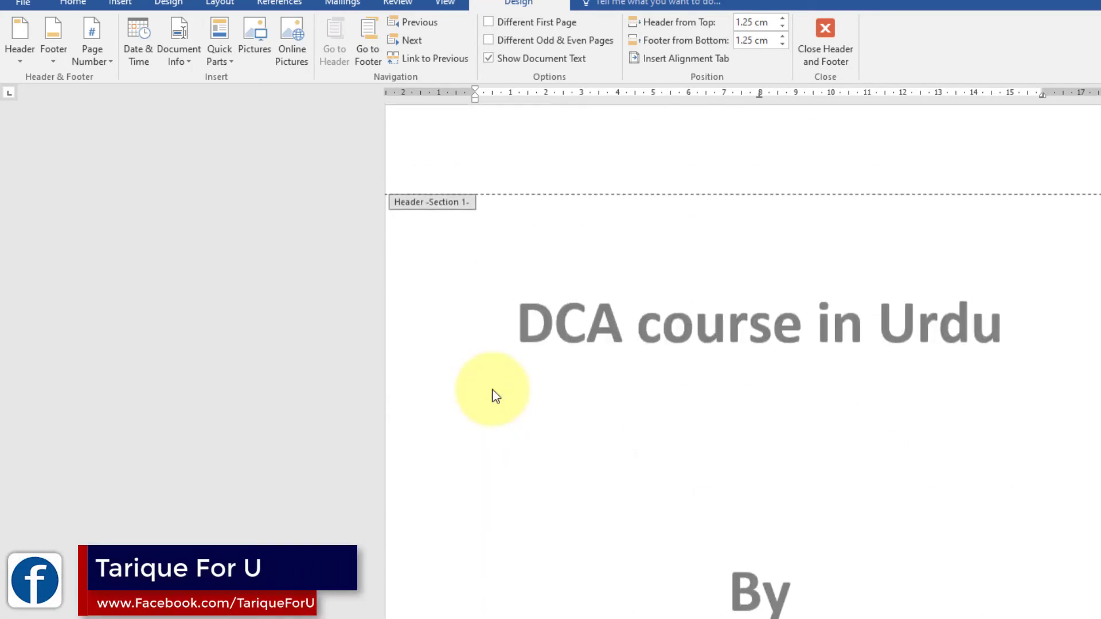
scroll(541, 241, "down", 3)
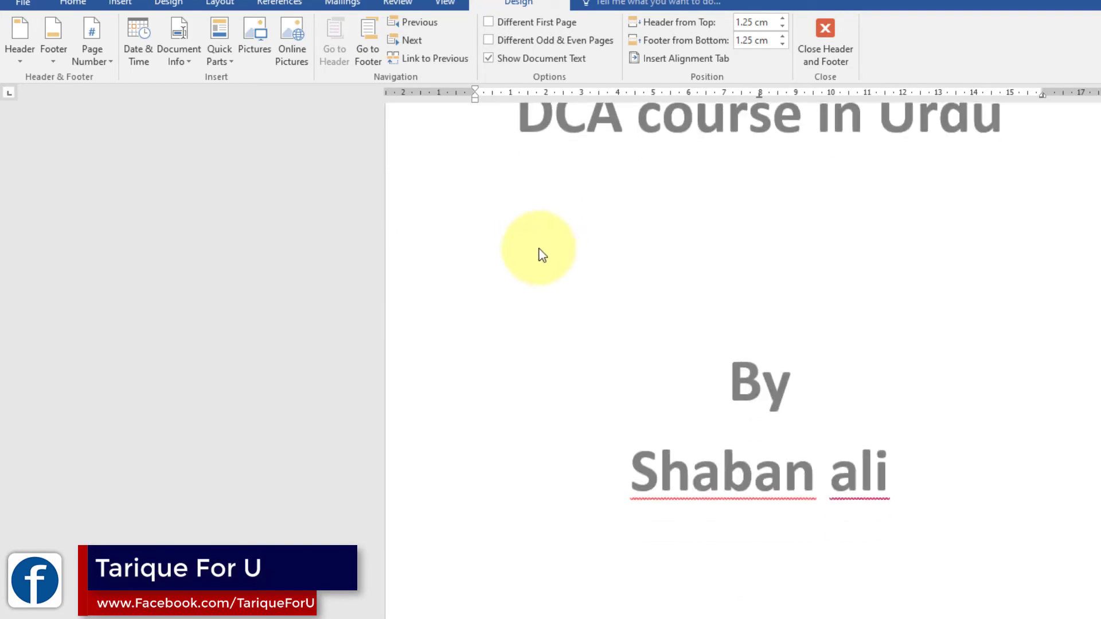
scroll(542, 254, "down", 15)
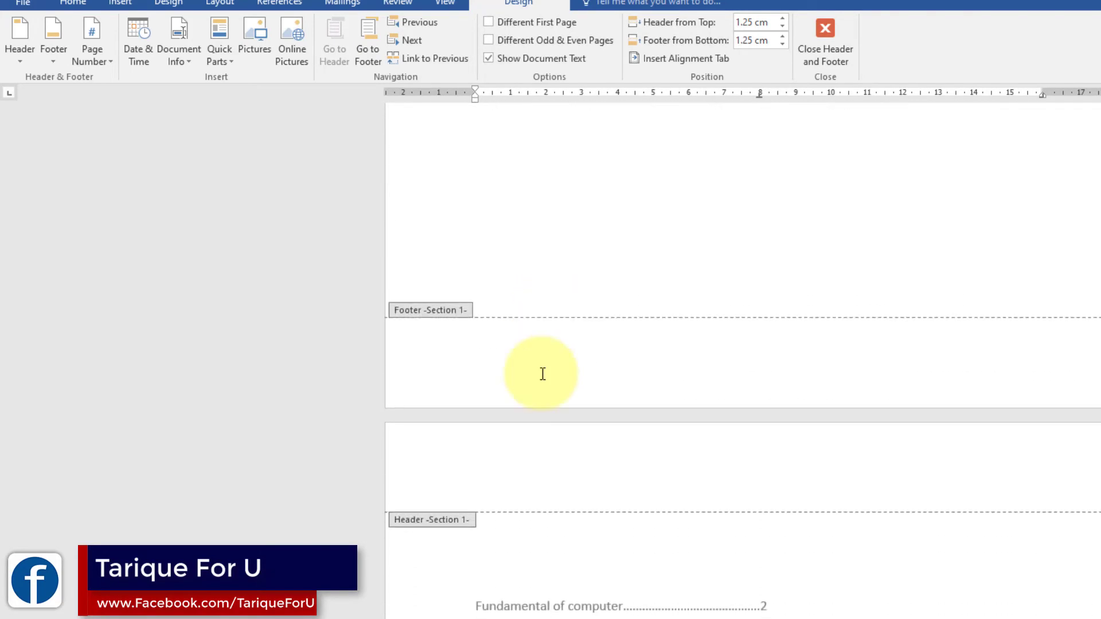
scroll(475, 485, "down", 10)
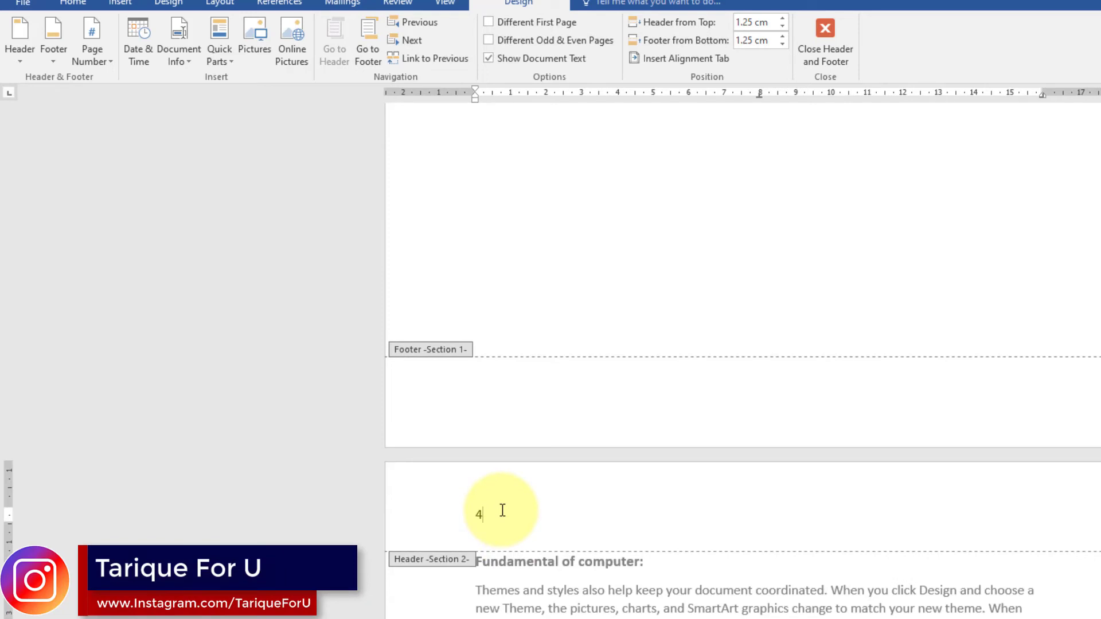
scroll(503, 510, "down", 3)
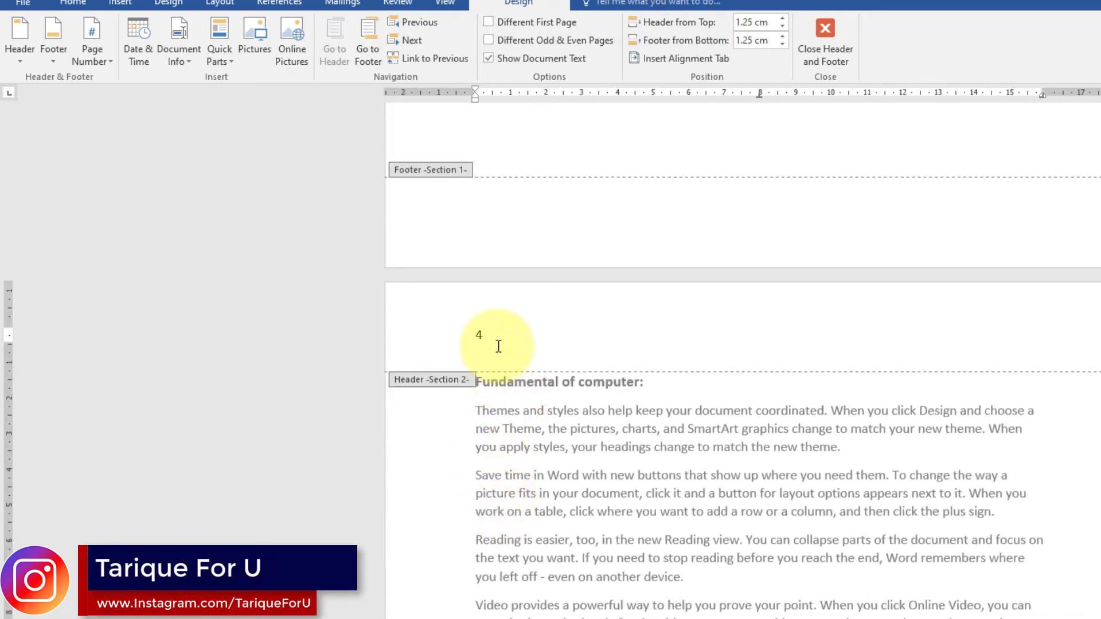
double_click(496, 332)
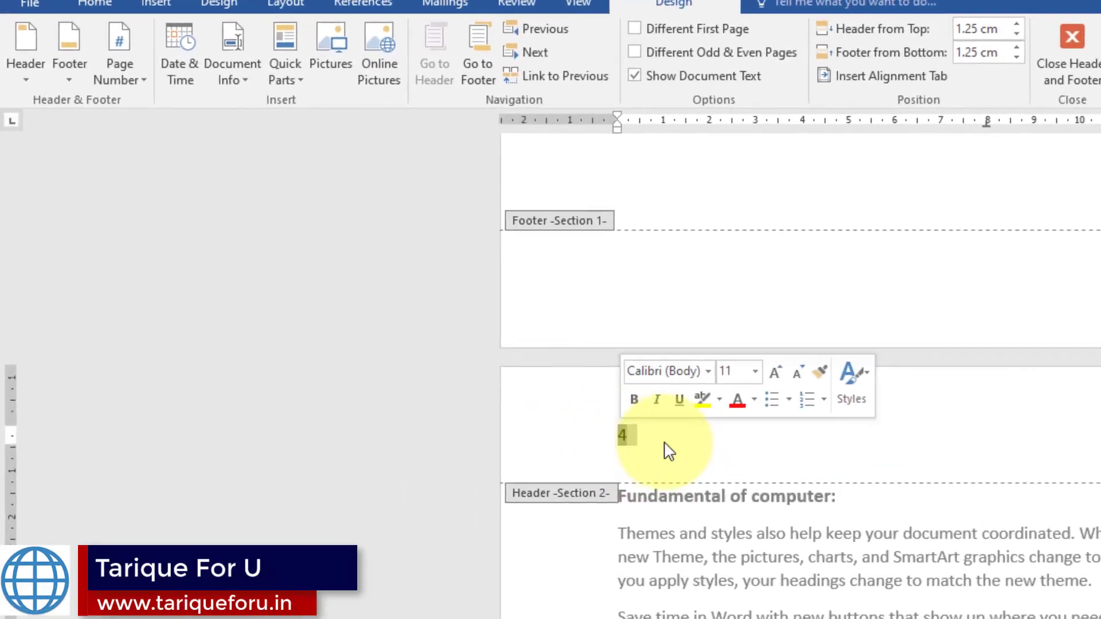
left_click(140, 82)
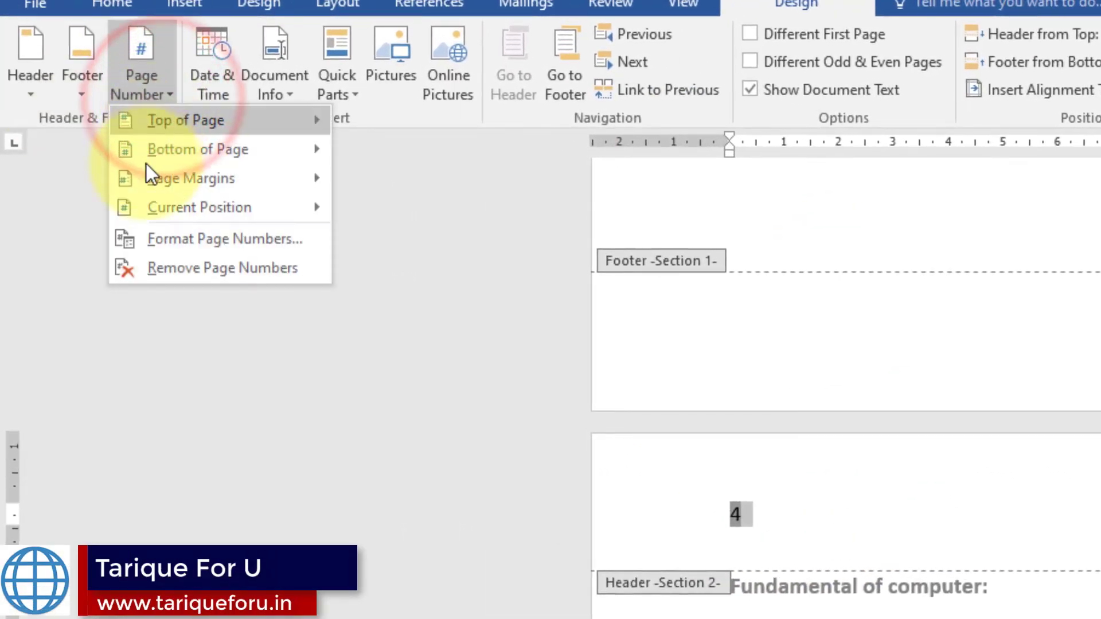
left_click(189, 239)
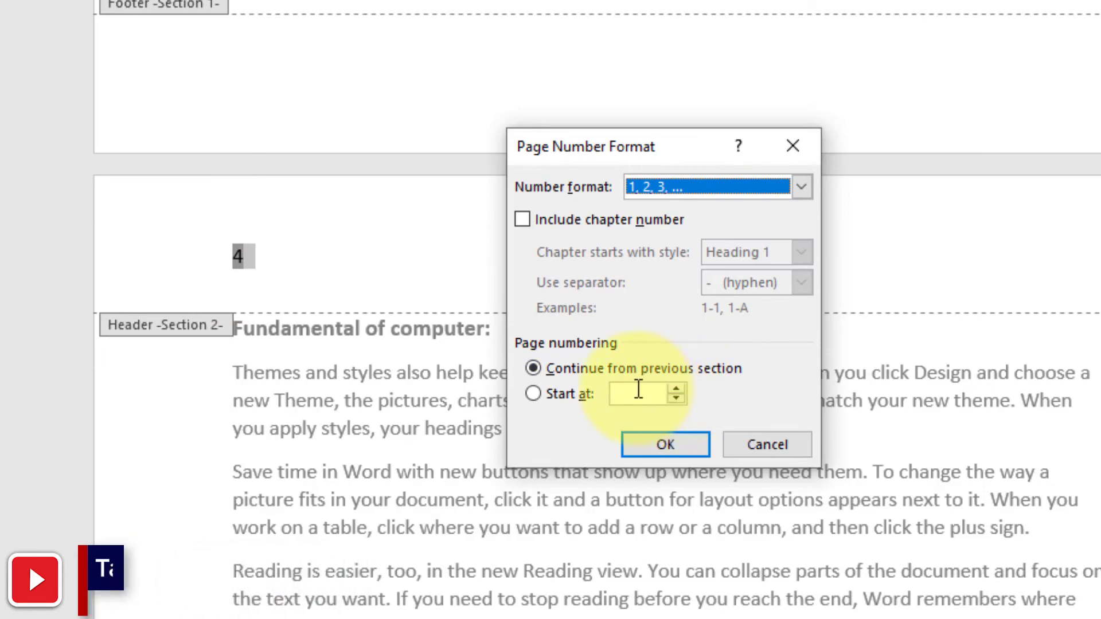
left_click(639, 391)
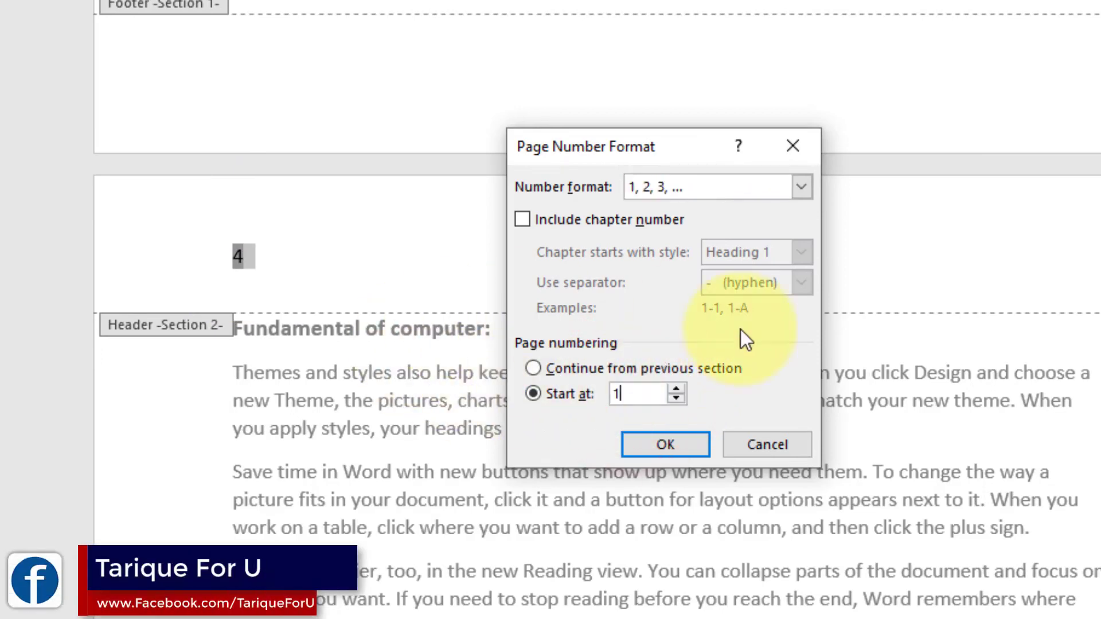
left_click(652, 450)
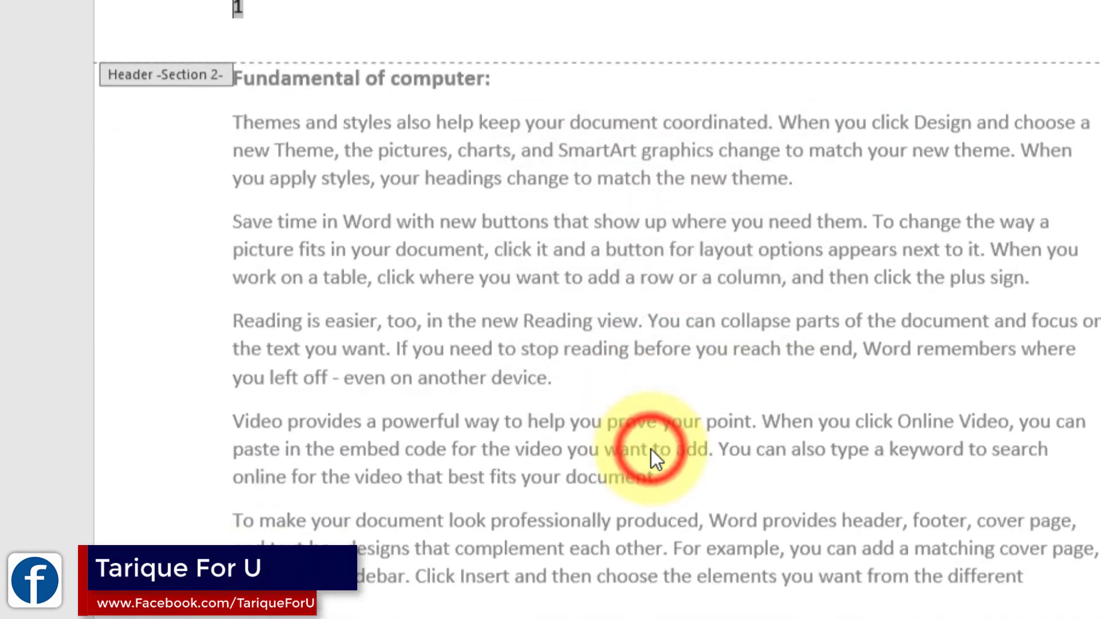
Check the headers for page numbers from the title page through the "Fundamental of computer" chapter to the first "Microsoft windows" page.
scroll(452, 380, "up", 3)
left_click(265, 217)
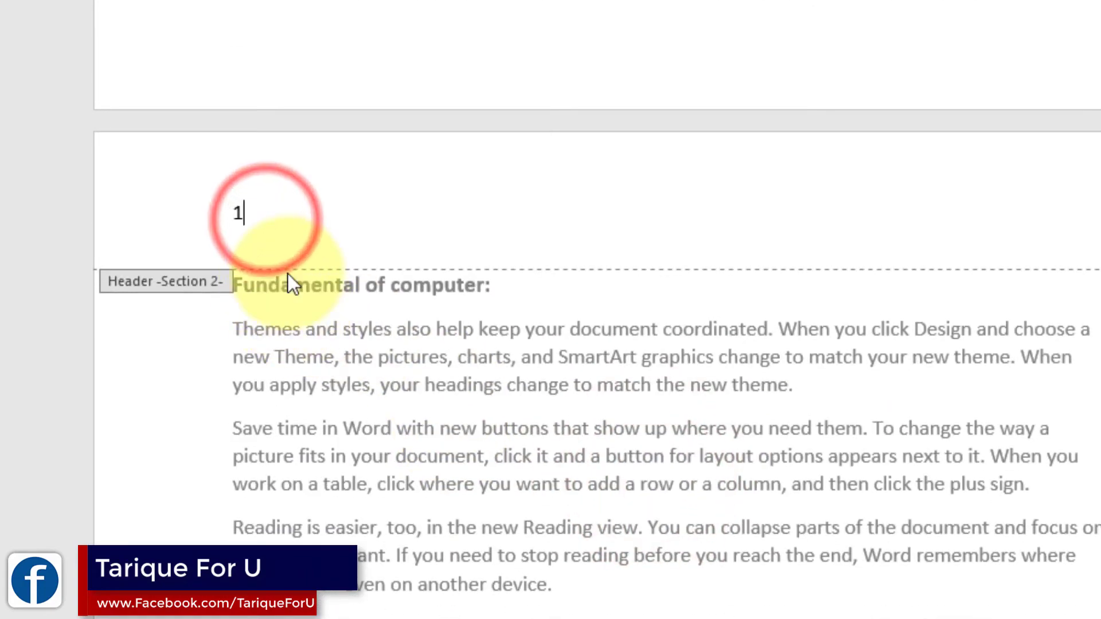
scroll(287, 274, "up", 10)
scroll(288, 274, "up", 15)
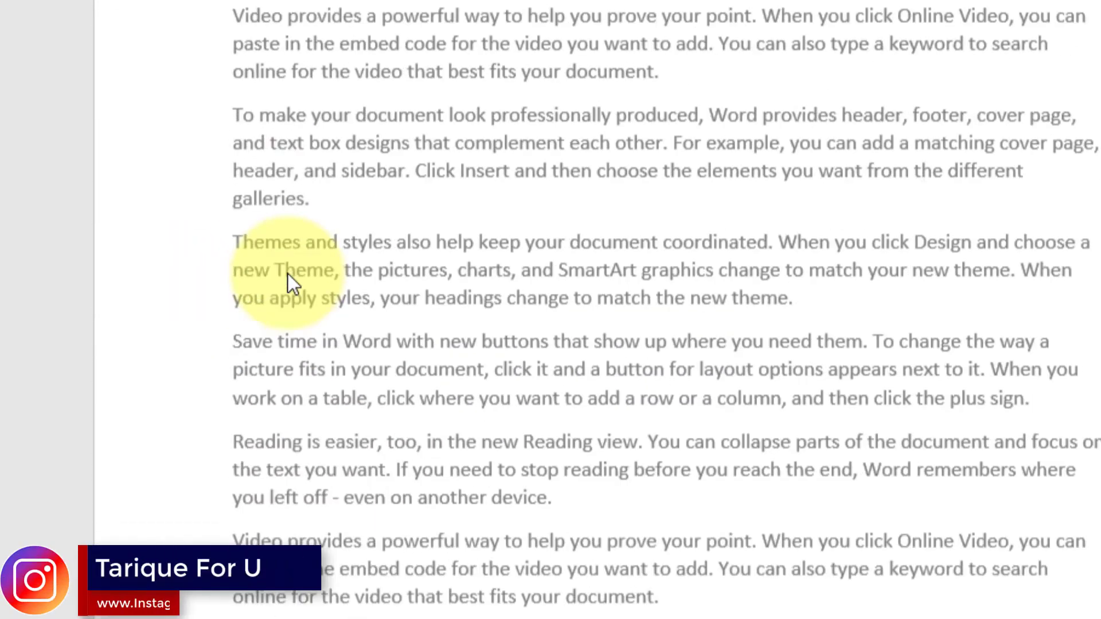
scroll(288, 274, "up", 3)
scroll(336, 281, "down", 15)
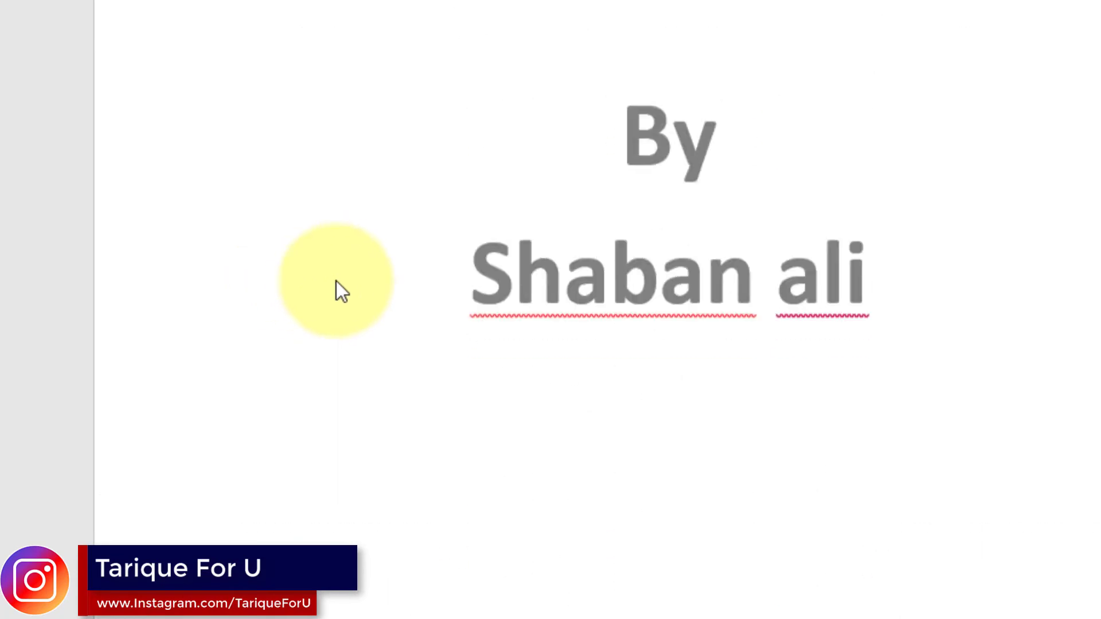
scroll(342, 326, "up", 6)
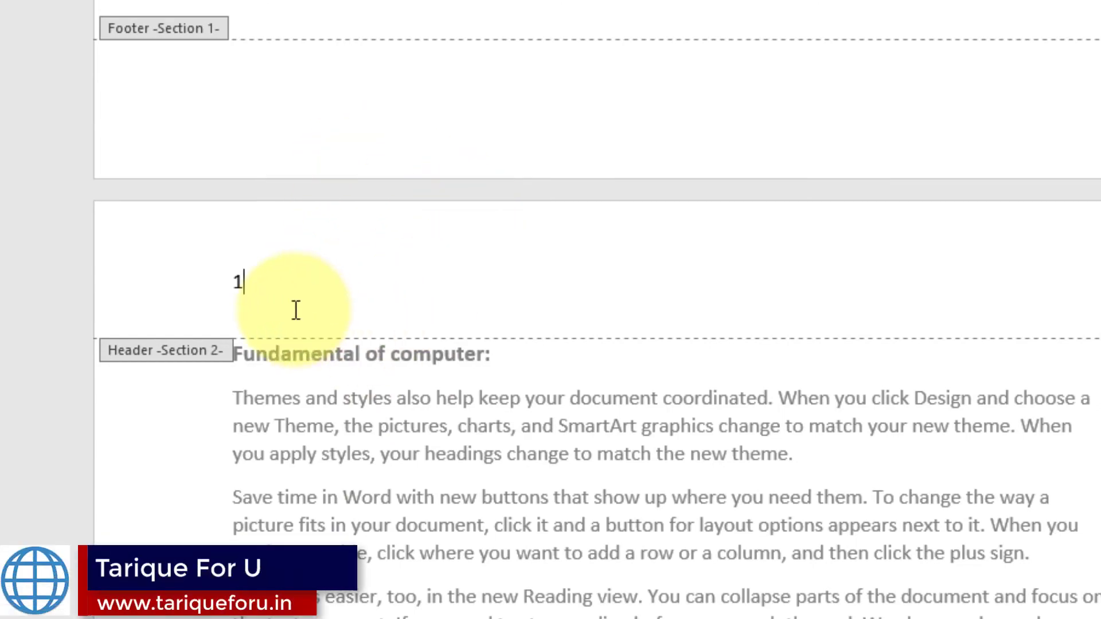
scroll(300, 319, "down", 15)
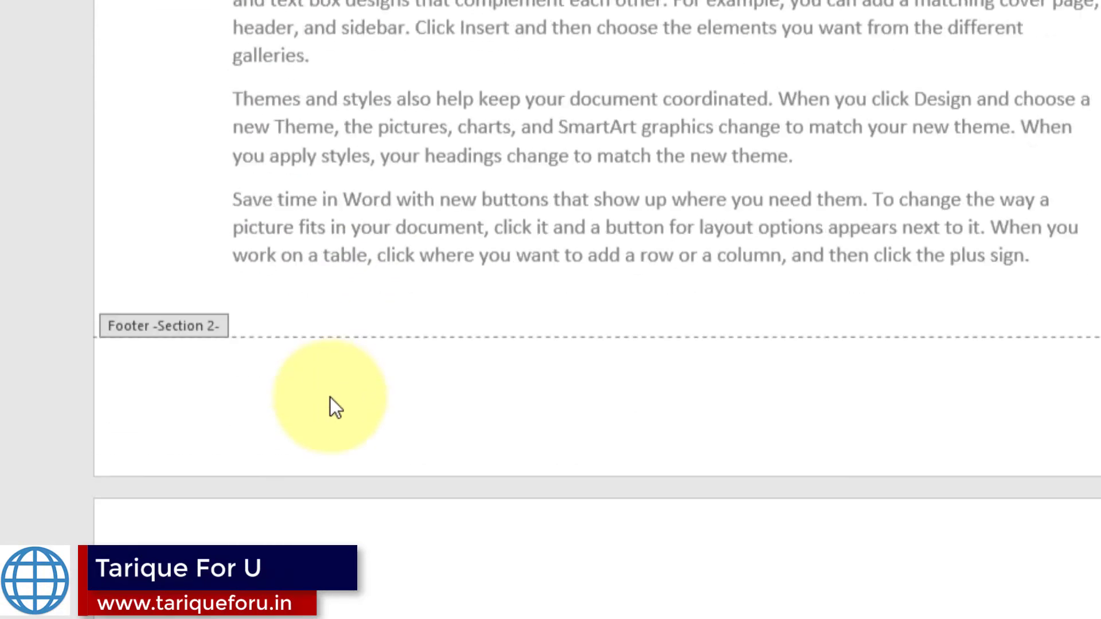
scroll(394, 154, "up", 10)
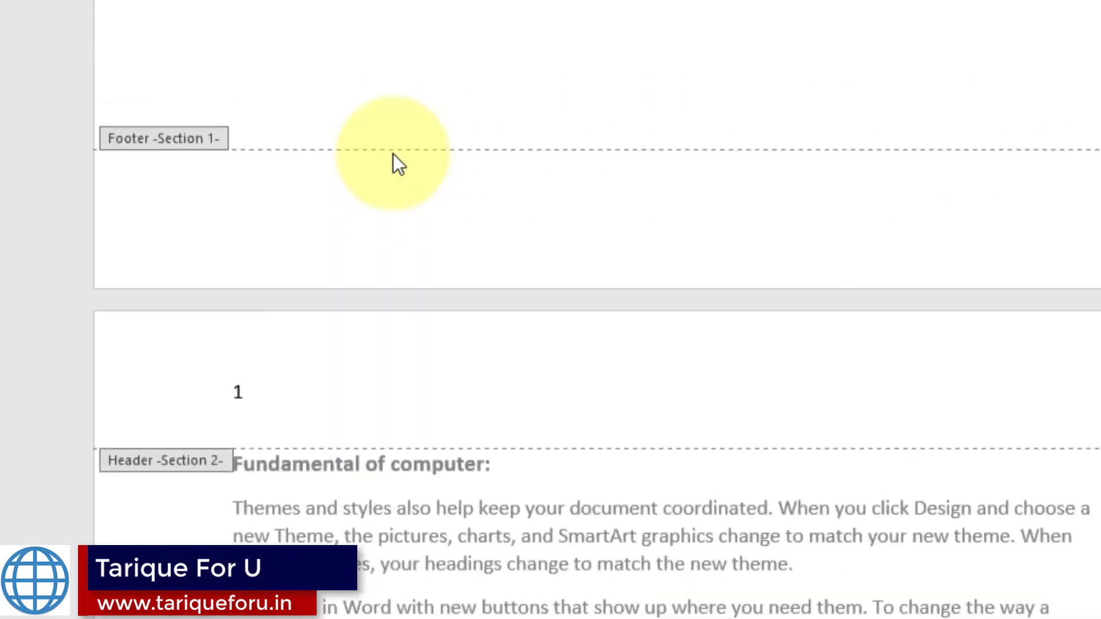
scroll(395, 174, "down", 5)
scroll(395, 176, "down", 15)
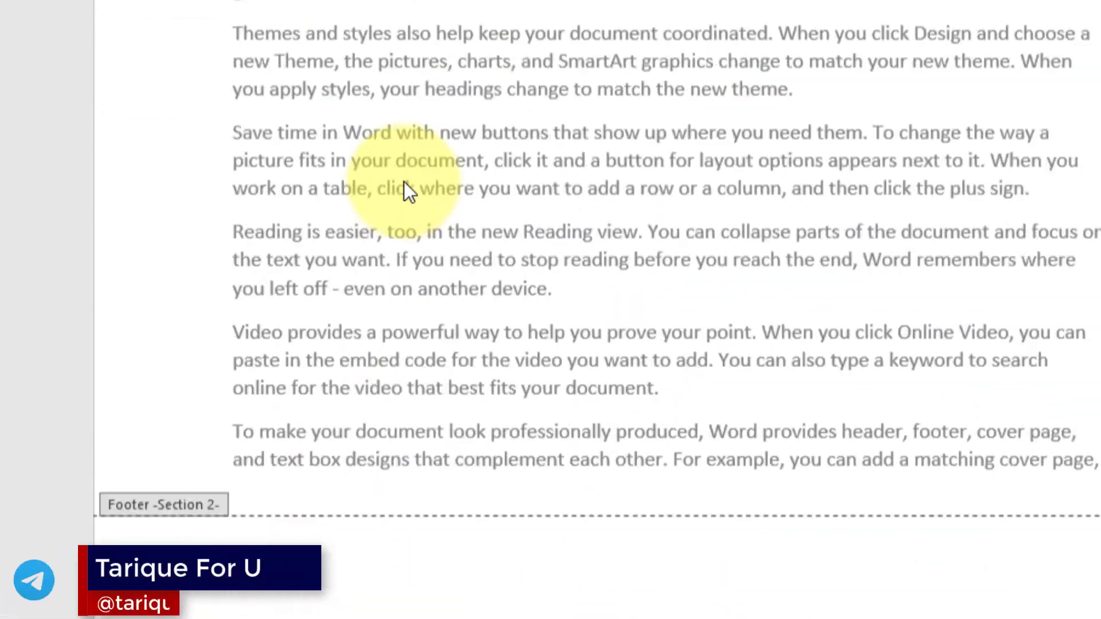
scroll(402, 201, "down", 8)
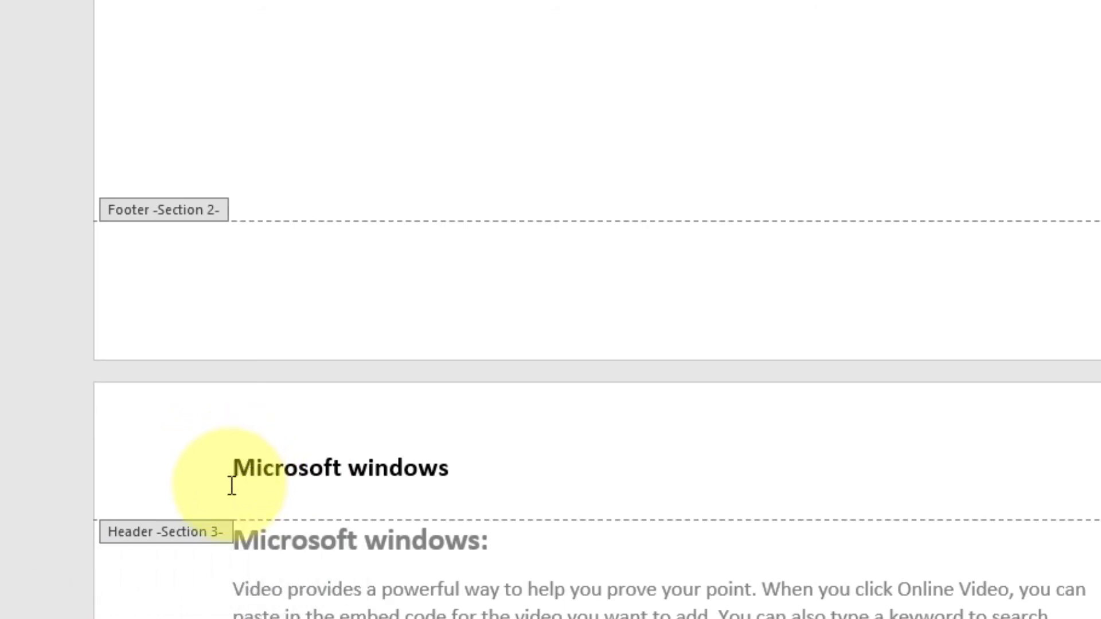
scroll(258, 396, "up", 15)
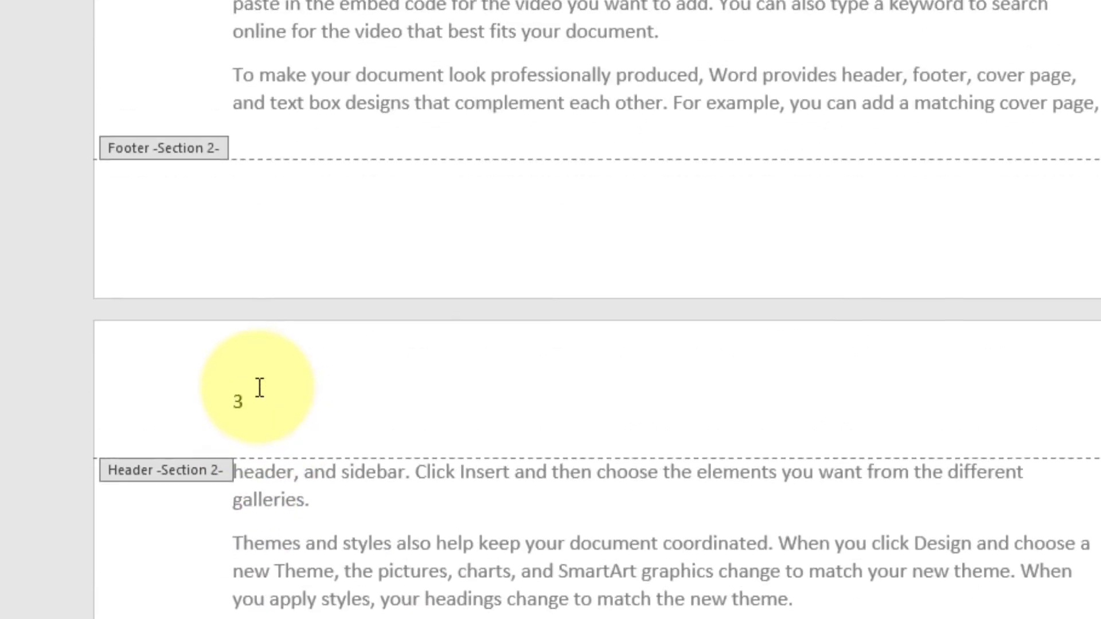
scroll(258, 388, "down", 15)
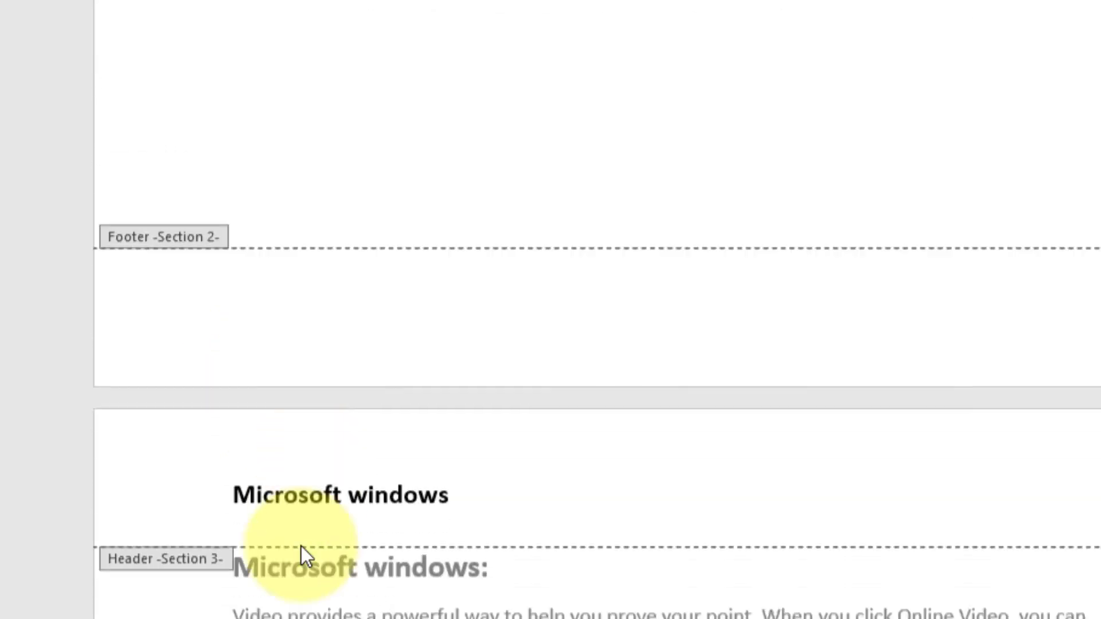
Replace the "Microsoft windows" text in the Section 3 header with a Plain Number 1 page number at the top of the page.
scroll(301, 546, "down", 1)
left_click(466, 467)
left_click_drag(449, 466, 251, 466)
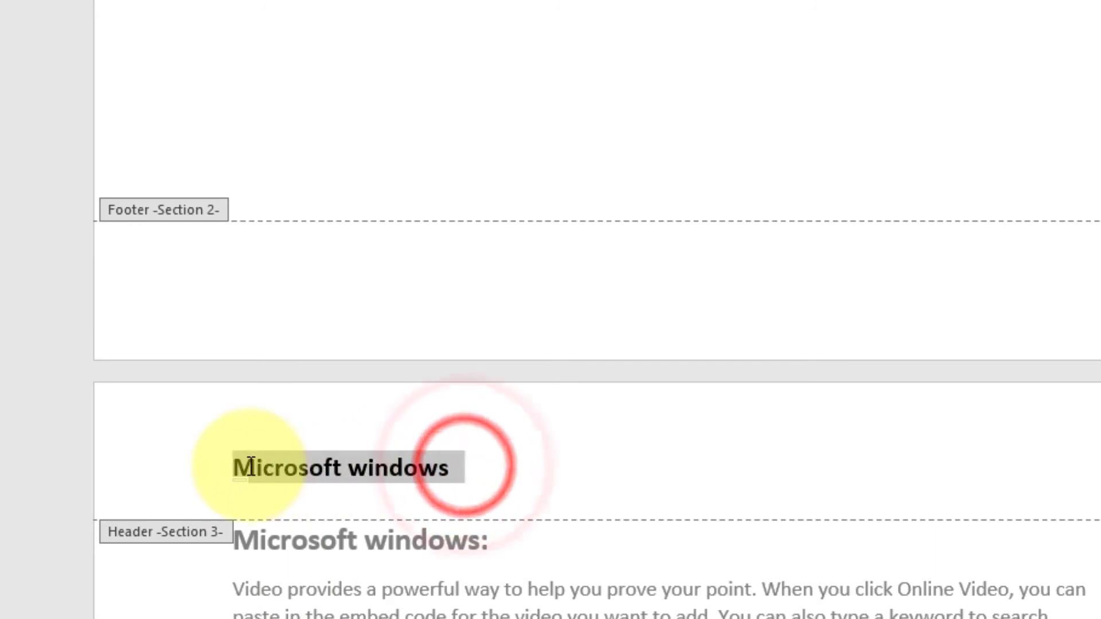
left_click(53, 59)
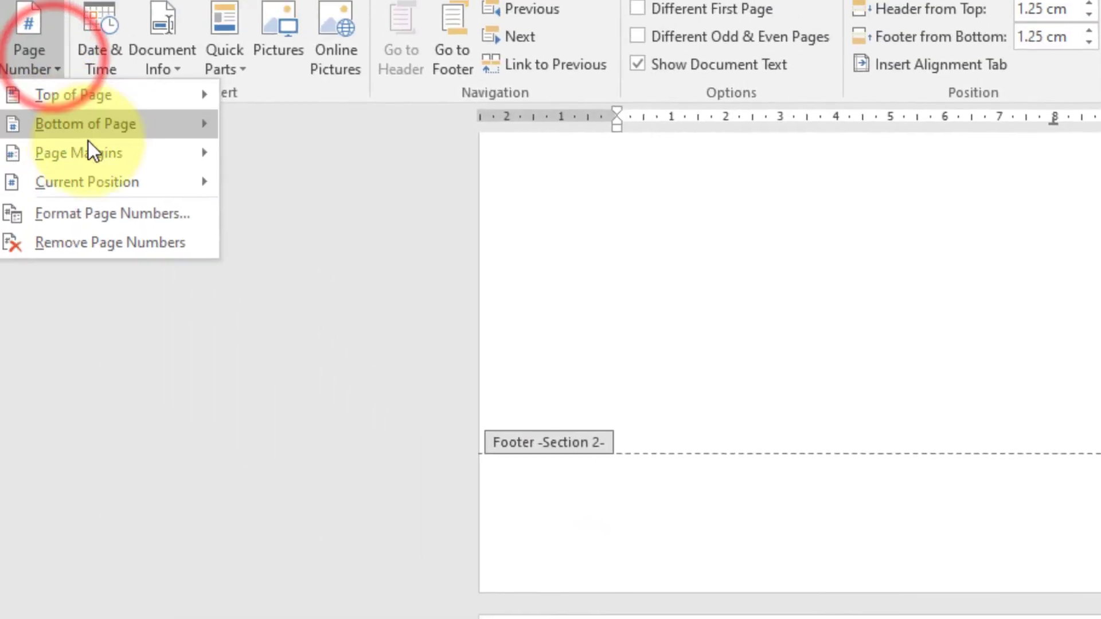
left_click(168, 136)
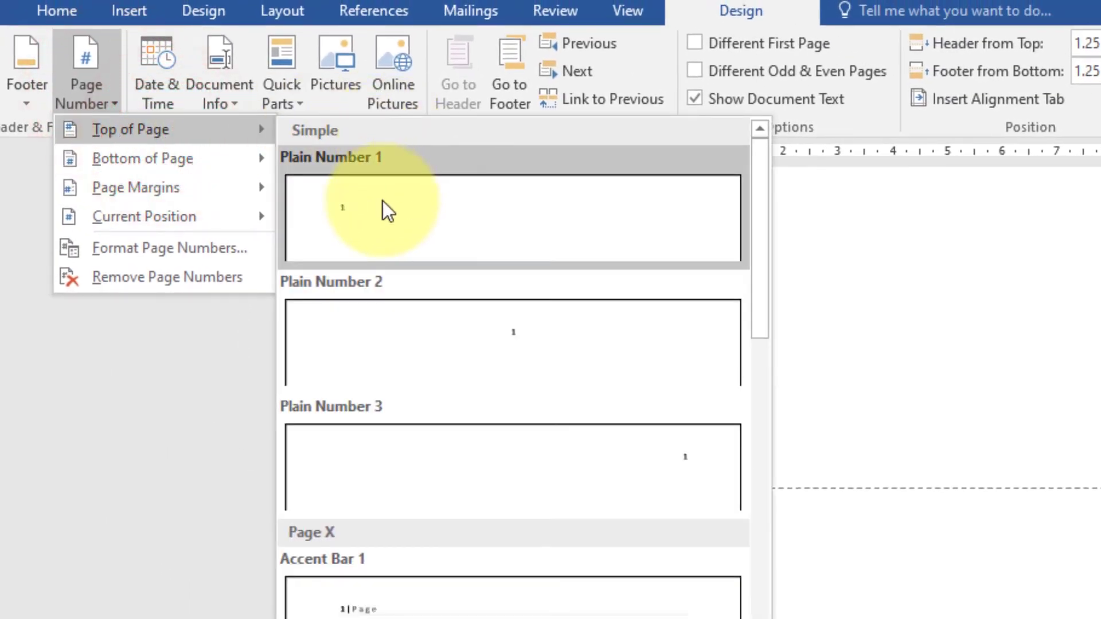
left_click(383, 201)
Check that the header page numbers run on through the "Microsoft windows" chapter pages.
scroll(381, 440, "down", 6)
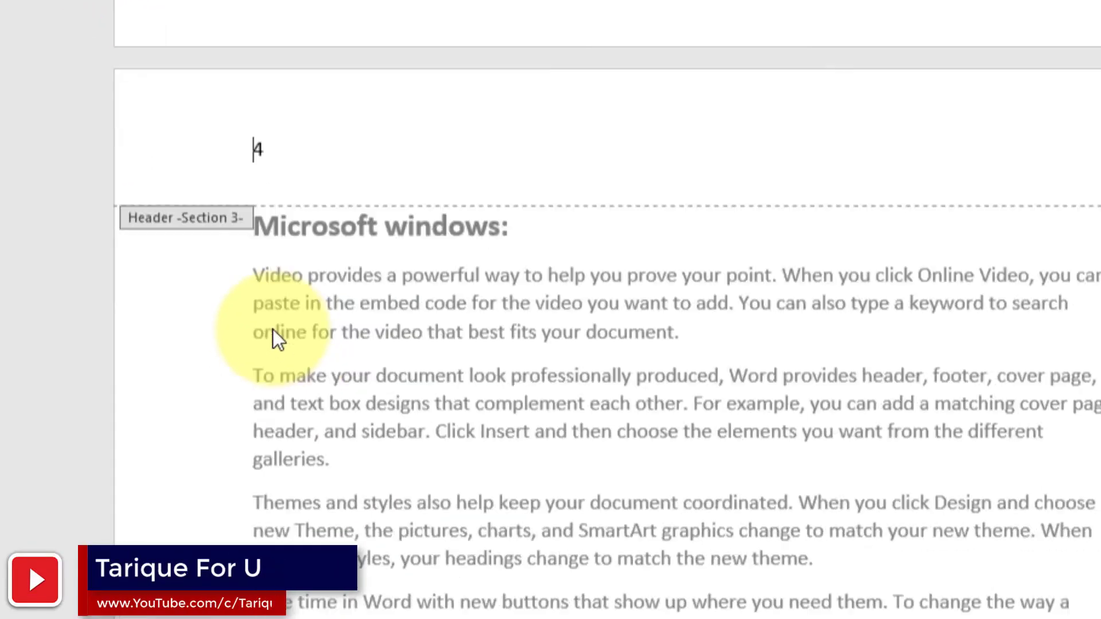
scroll(265, 310, "down", 10)
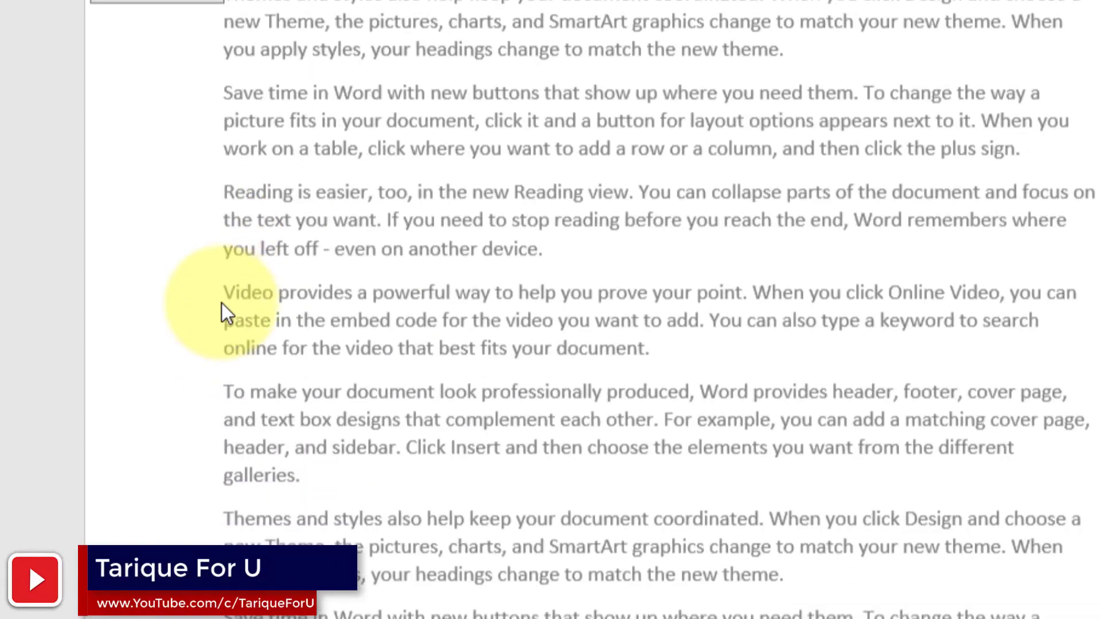
scroll(230, 327, "down", 15)
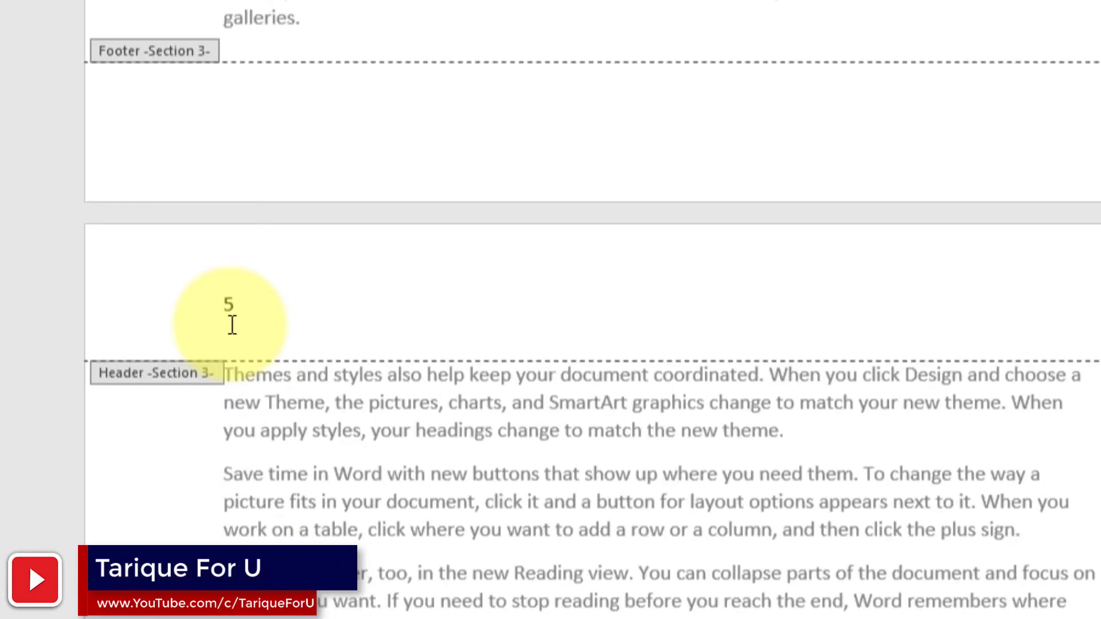
scroll(230, 335, "down", 15)
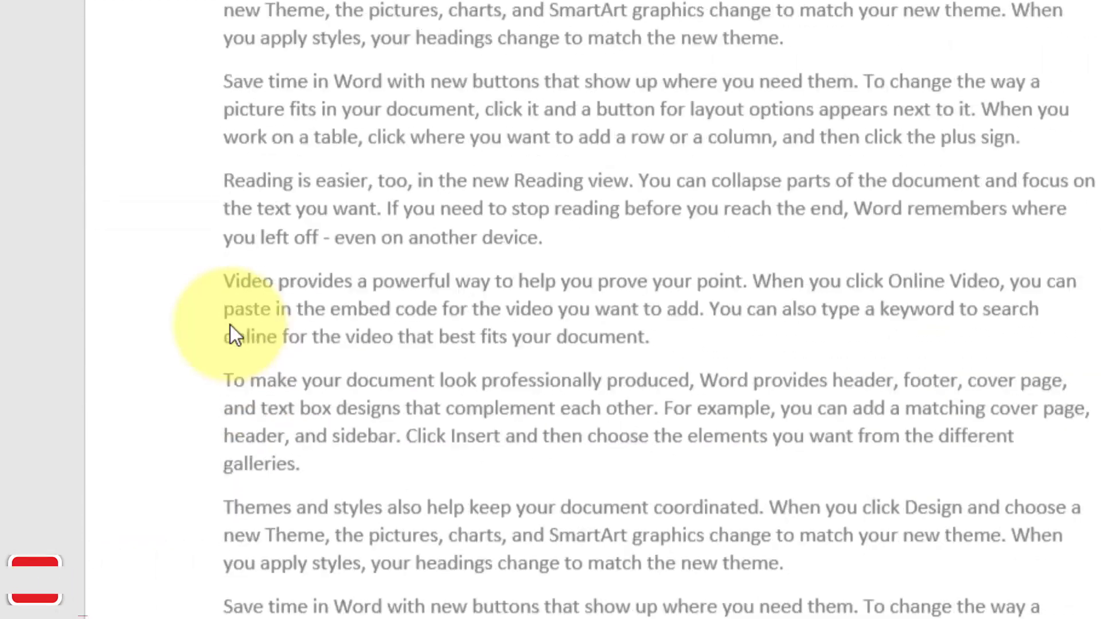
scroll(230, 324, "down", 10)
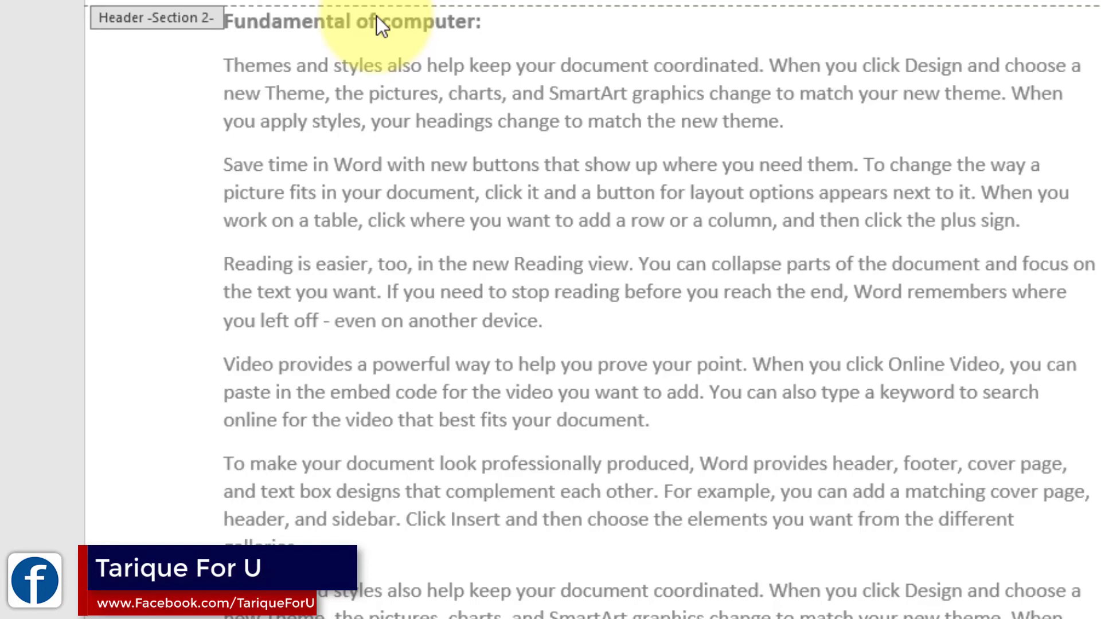
Check the header page numbers on the opening pages of the "Fundamental of computer" chapter, then return to the title page.
scroll(375, 17, "down", 10)
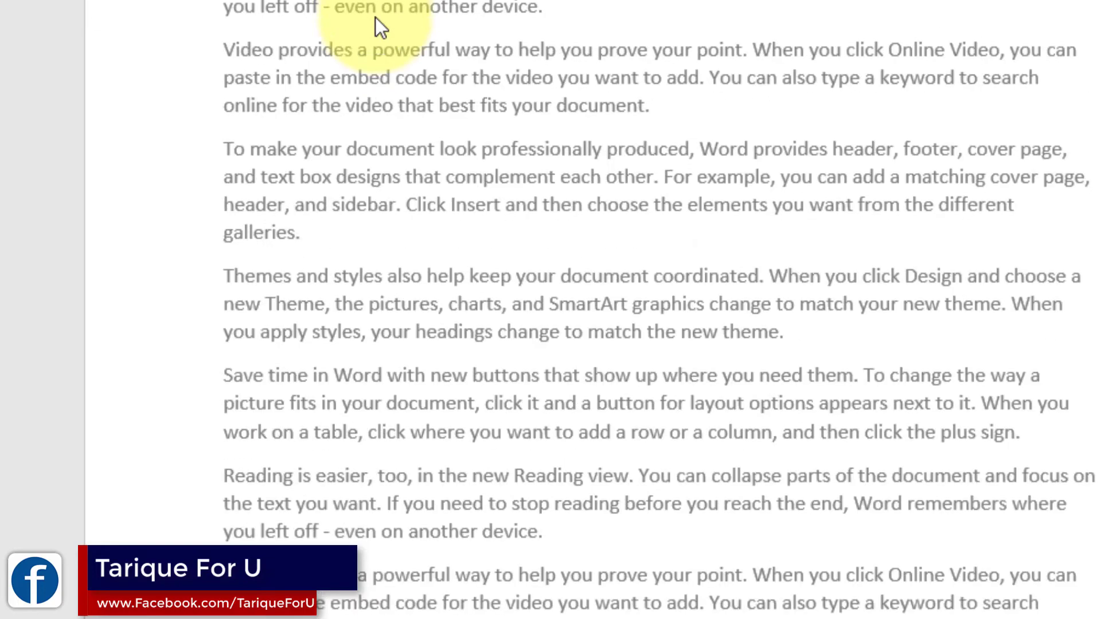
scroll(366, 32, "down", 1)
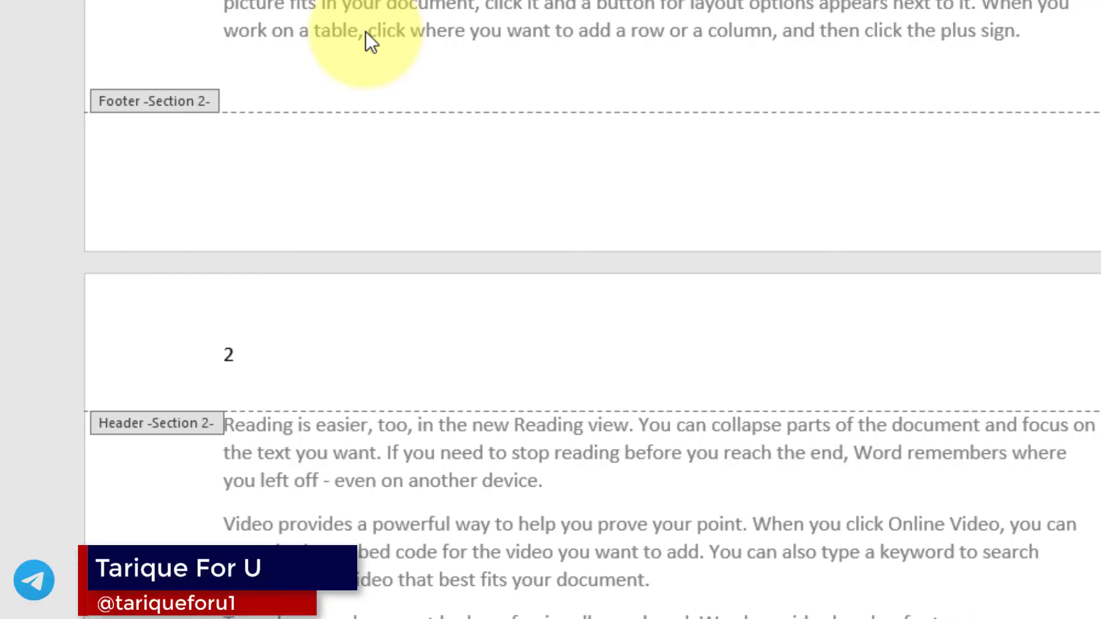
scroll(366, 32, "up", 15)
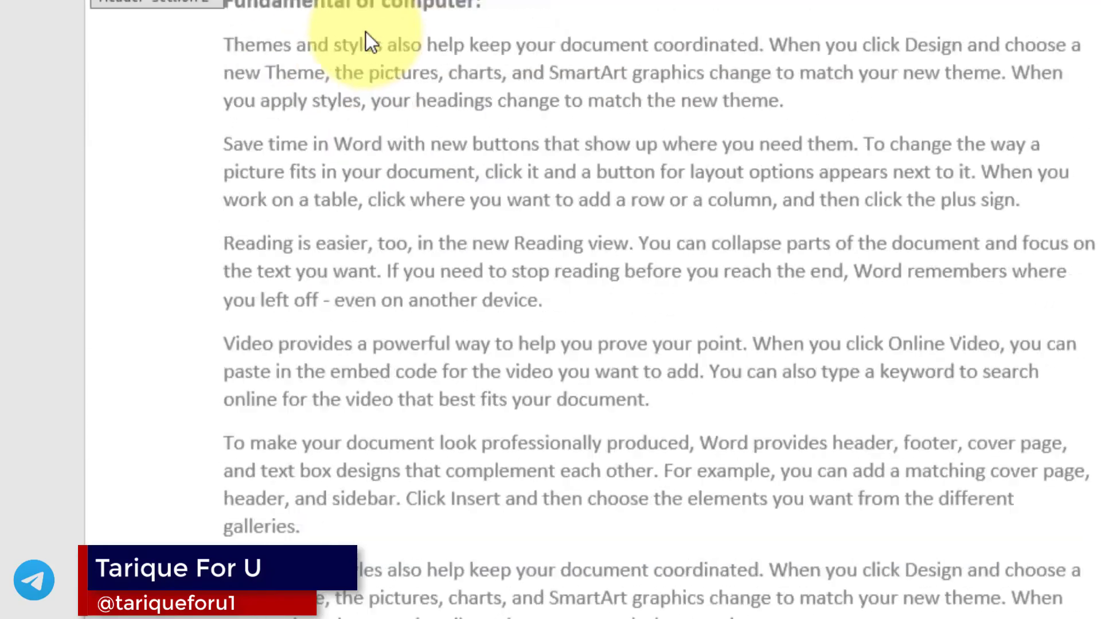
scroll(366, 32, "up", 10)
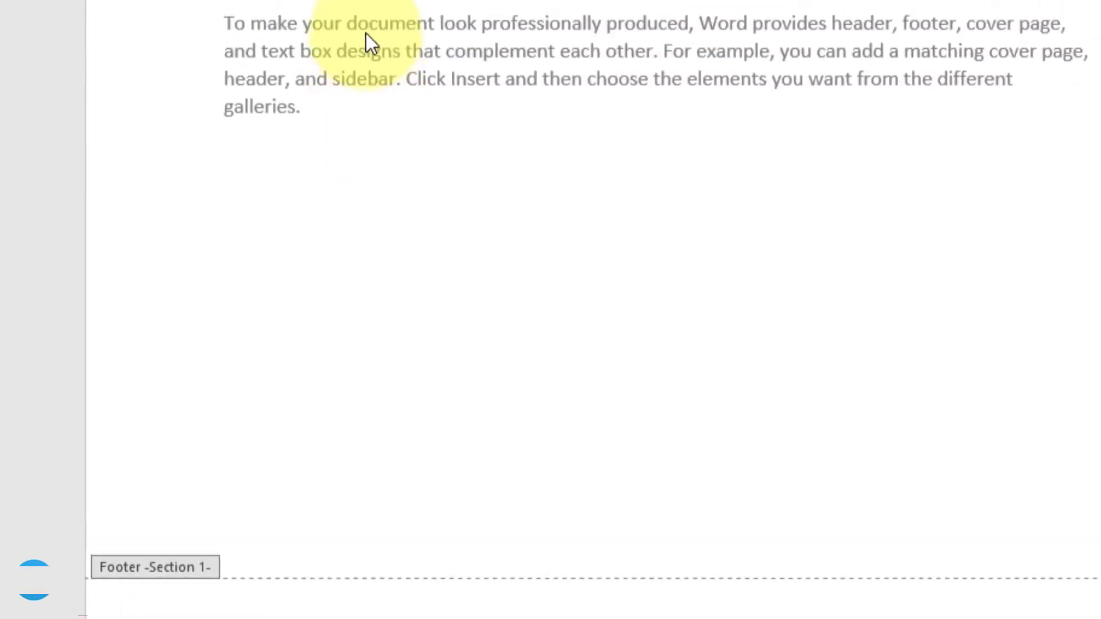
scroll(368, 49, "up", 10)
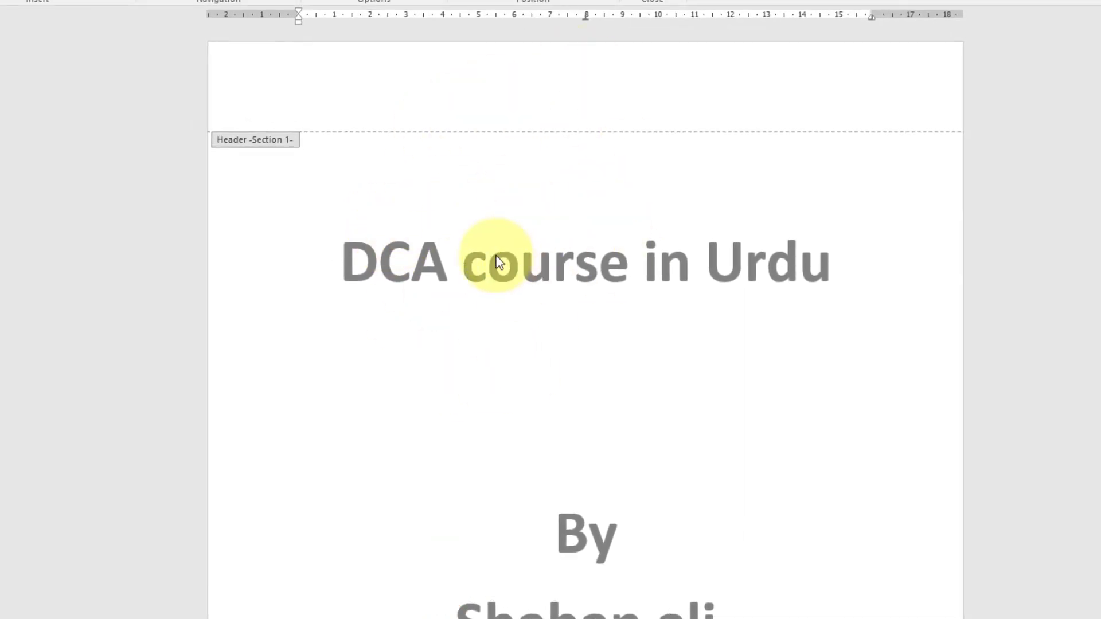
Review the headers from the title page through the acknowledgement and contents pages into the "Fundamental of computer" chapter for correct page numbering.
scroll(474, 214, "down", 15)
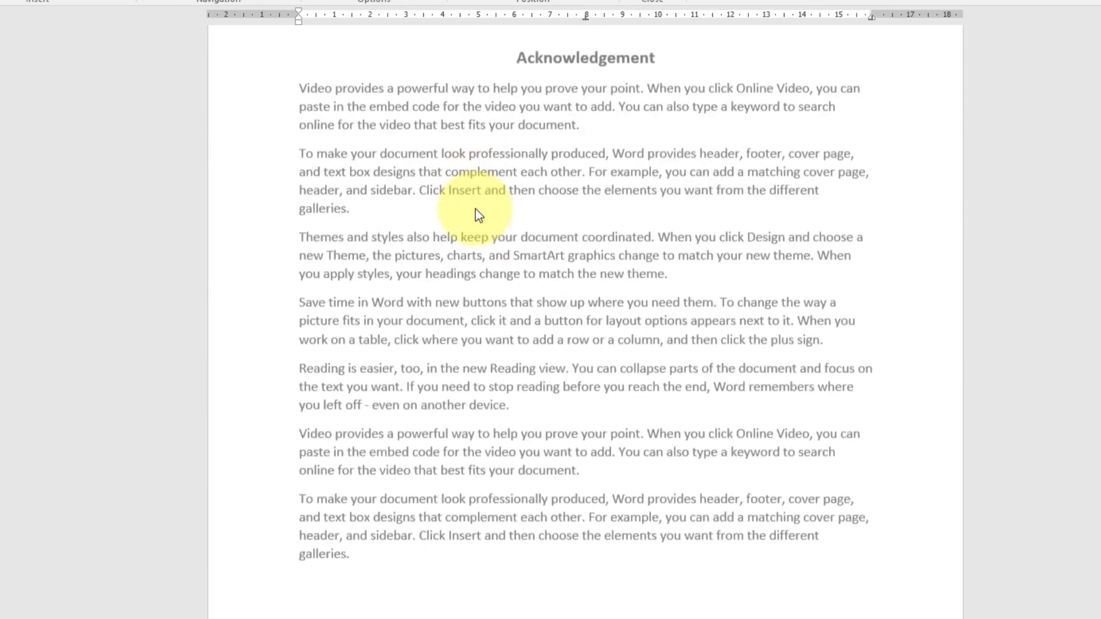
scroll(466, 217, "down", 10)
scroll(411, 202, "up", 5)
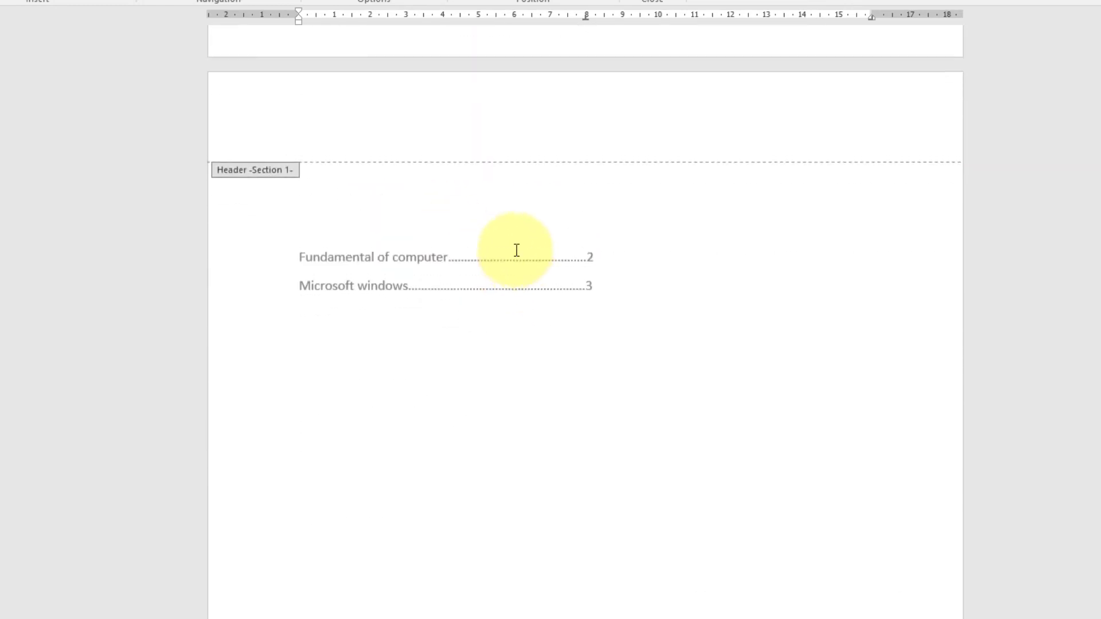
scroll(553, 253, "down", 10)
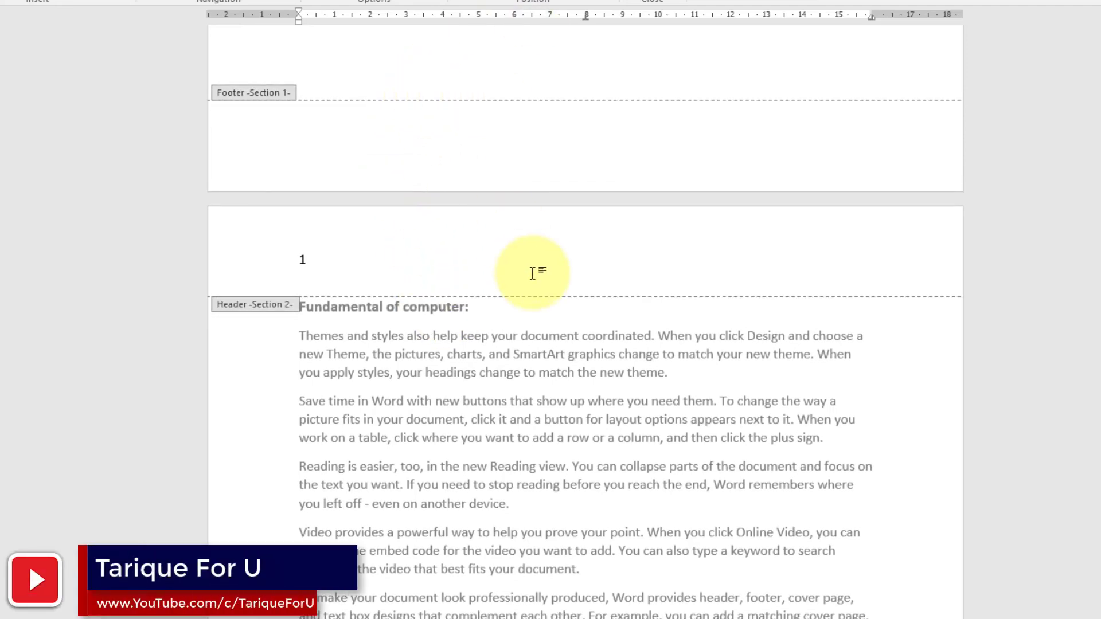
scroll(386, 356, "down", 15)
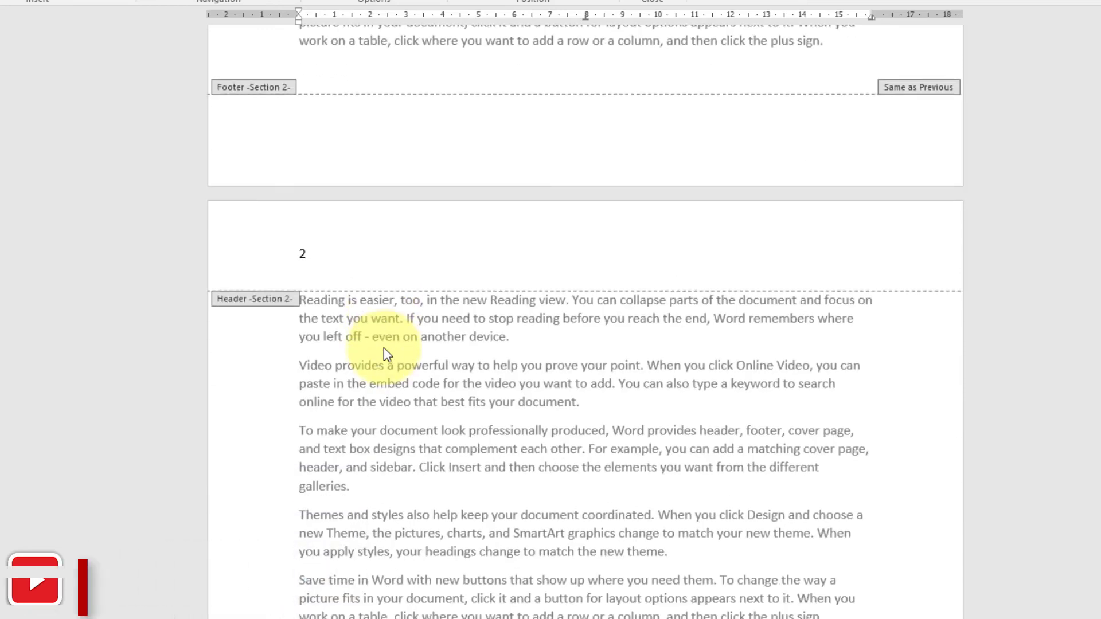
scroll(386, 353, "down", 4)
scroll(386, 354, "down", 2)
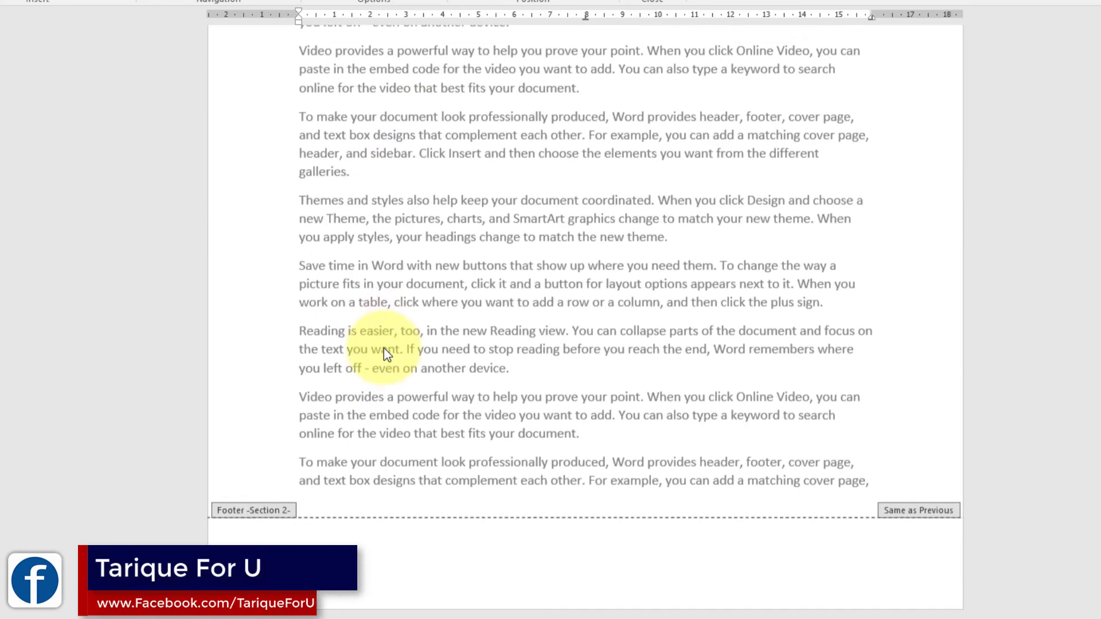
scroll(385, 348, "down", 4)
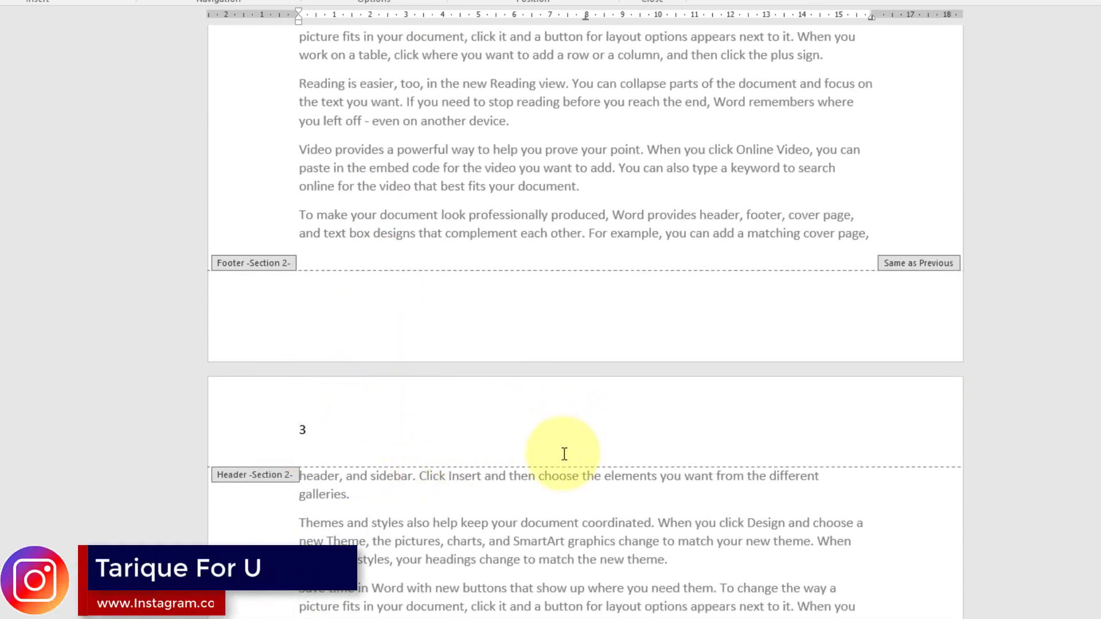
scroll(564, 454, "down", 4)
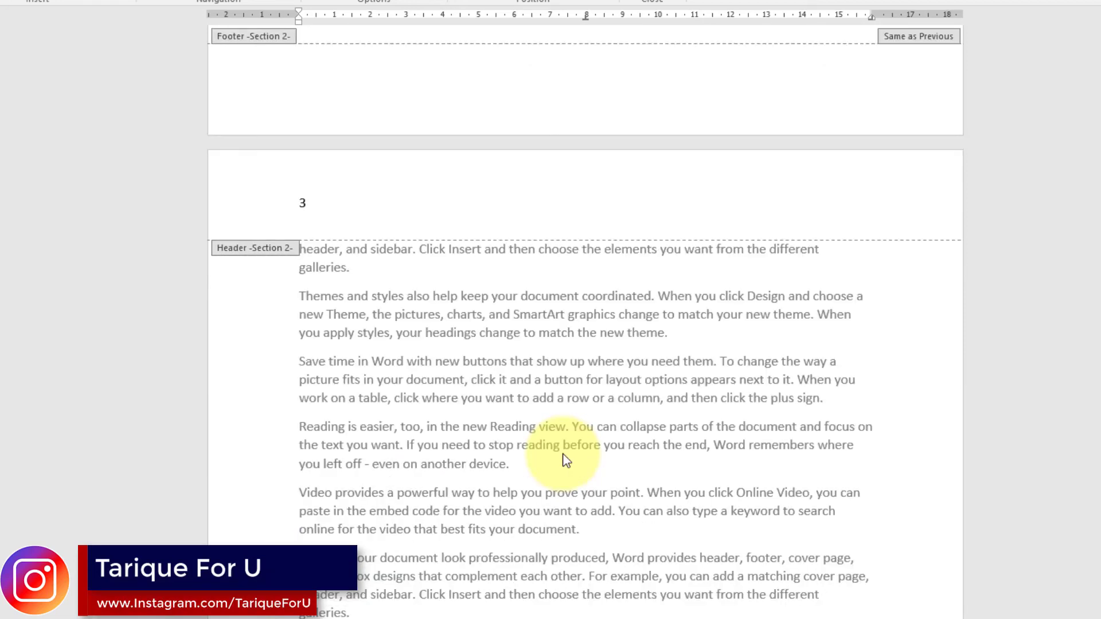